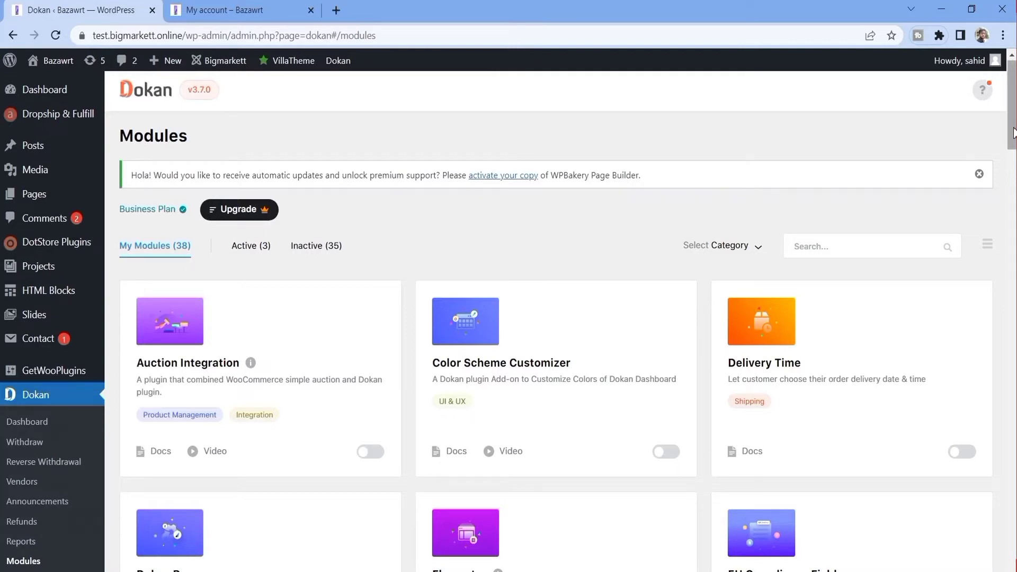
Step: Switch on the Vendor Verification module card in the Dokan Modules list
{"action": "left_click_drag", "start_coordinate": [1013, 133], "coordinate": [1005, 535]}
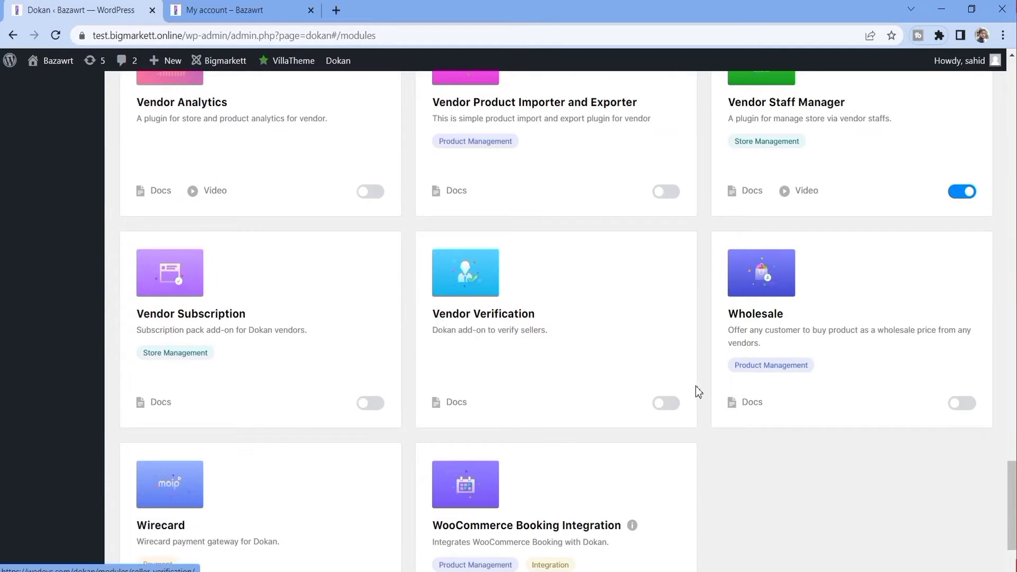
{"action": "left_click", "coordinate": [665, 403]}
{"action": "scroll", "coordinate": [631, 385], "scroll_direction": "down", "scroll_amount": 1}
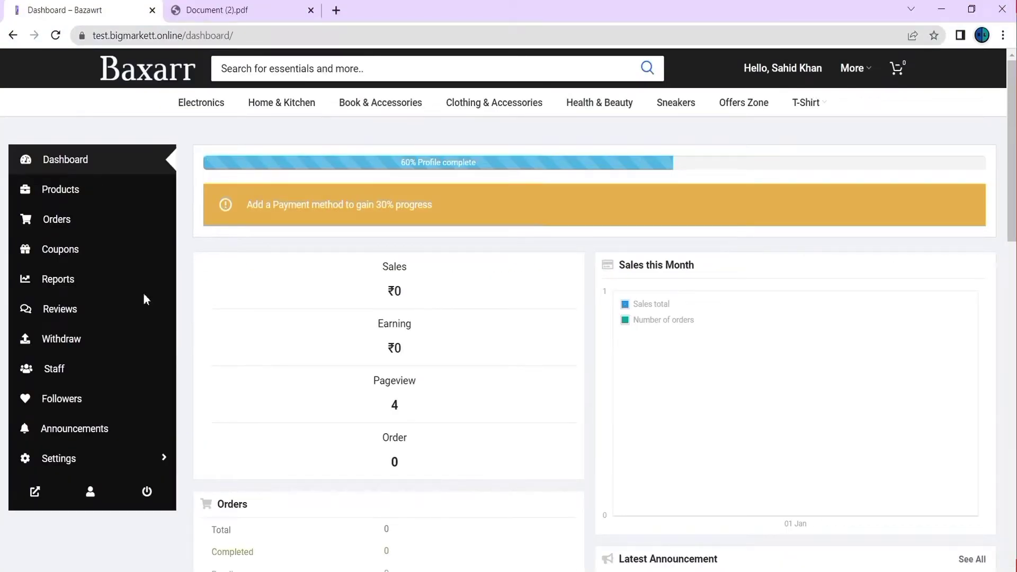
Step: In vendor Settings > Verification, start ID verification with National ID Card, then open the photo upload
{"action": "left_click", "coordinate": [158, 459]}
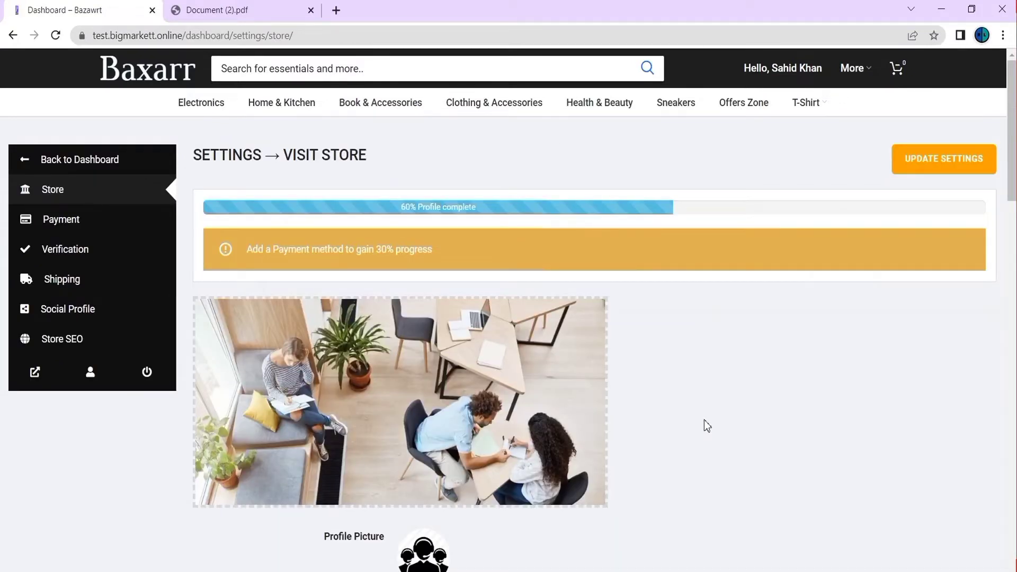
{"action": "left_click", "coordinate": [75, 256]}
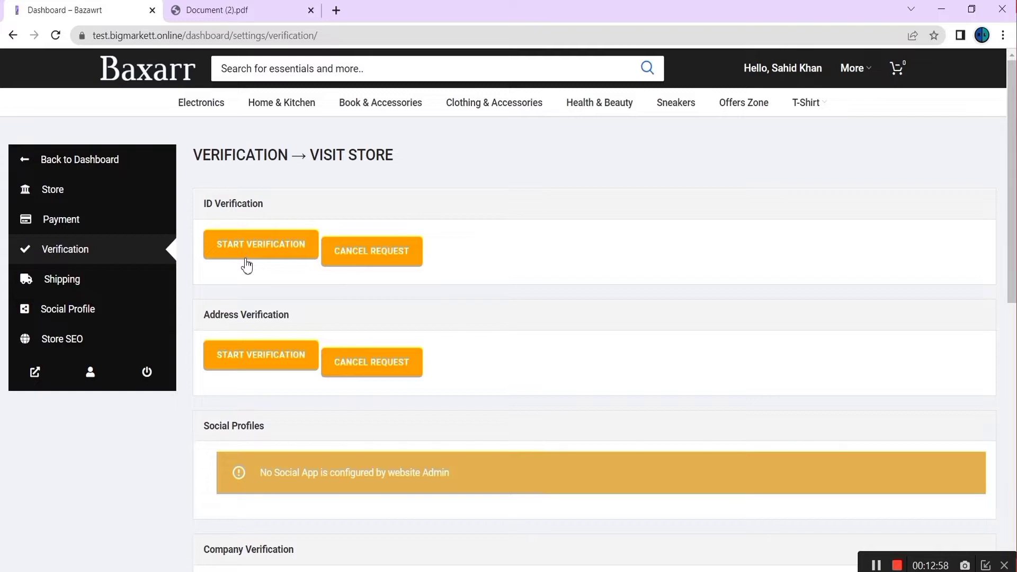
{"action": "left_click", "coordinate": [240, 256]}
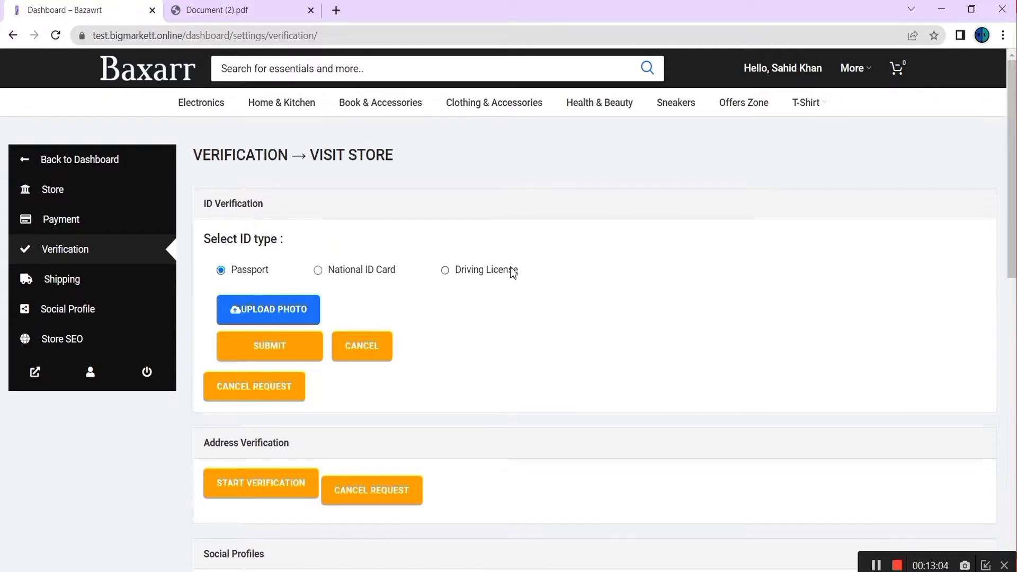
{"action": "left_click", "coordinate": [318, 271]}
{"action": "left_click", "coordinate": [268, 311]}
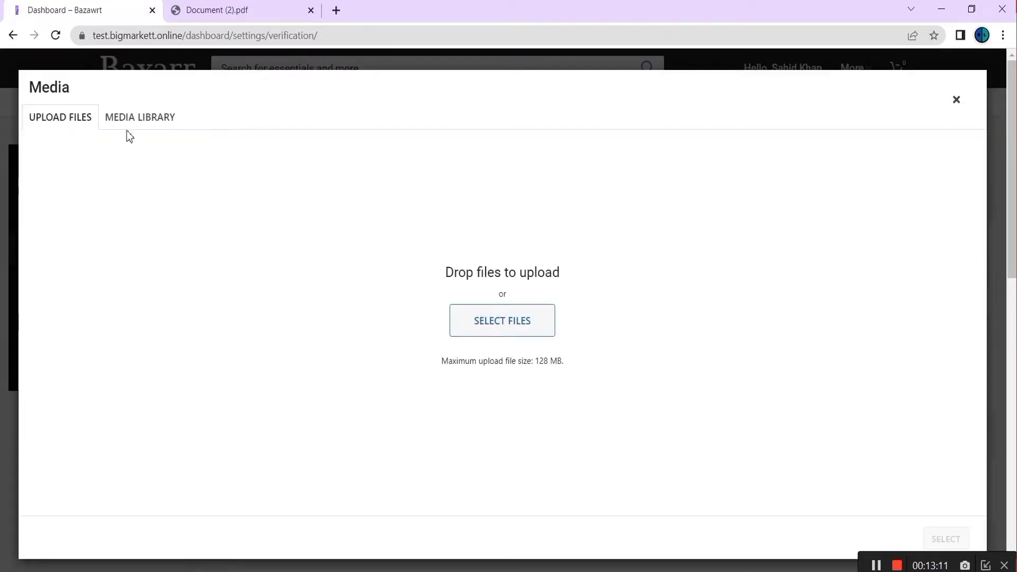
Step: Upload the '2 white' image as the ID photo and submit the ID verification request
{"action": "left_click", "coordinate": [518, 332]}
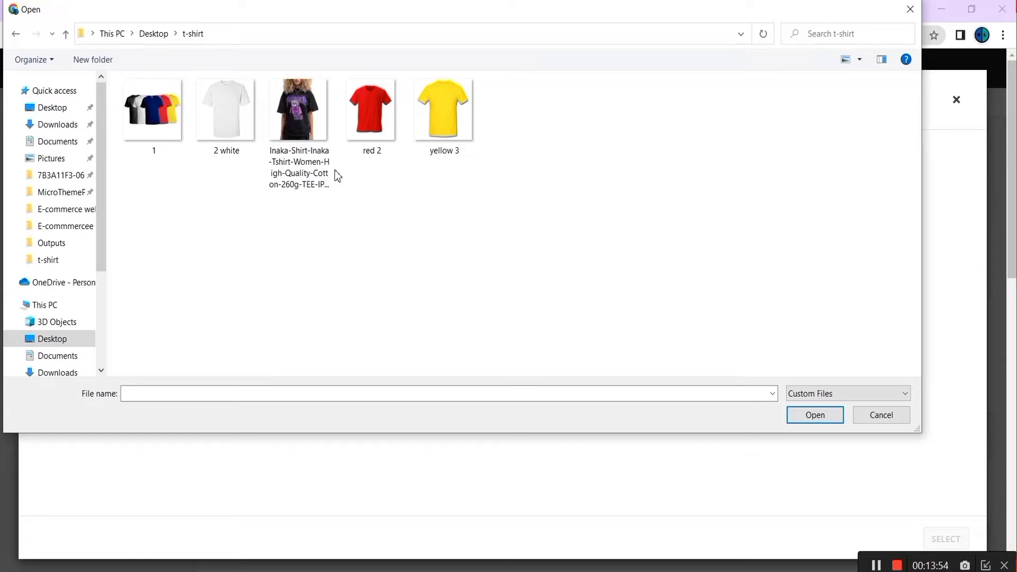
{"action": "left_click", "coordinate": [227, 110]}
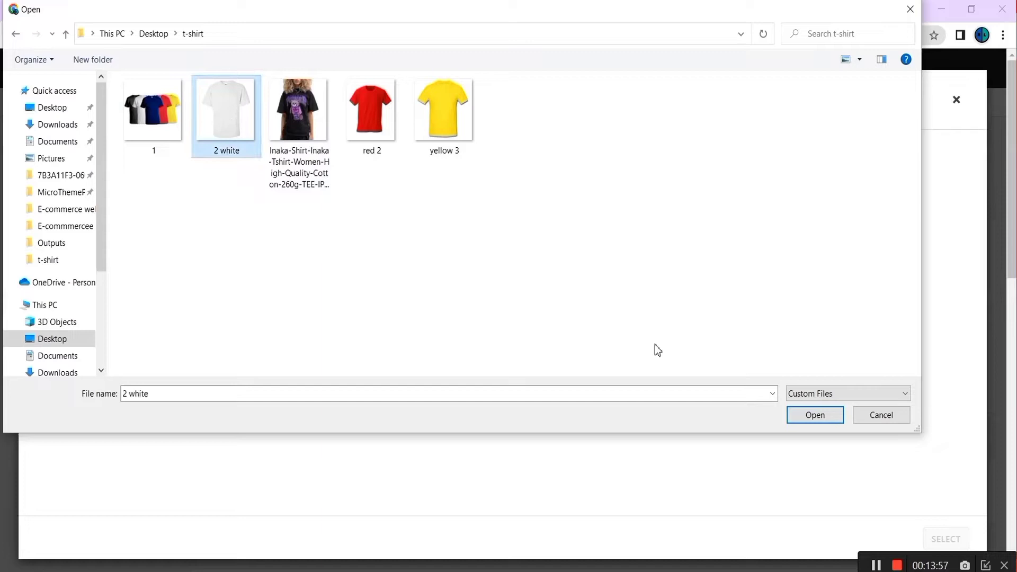
{"action": "left_click", "coordinate": [817, 421]}
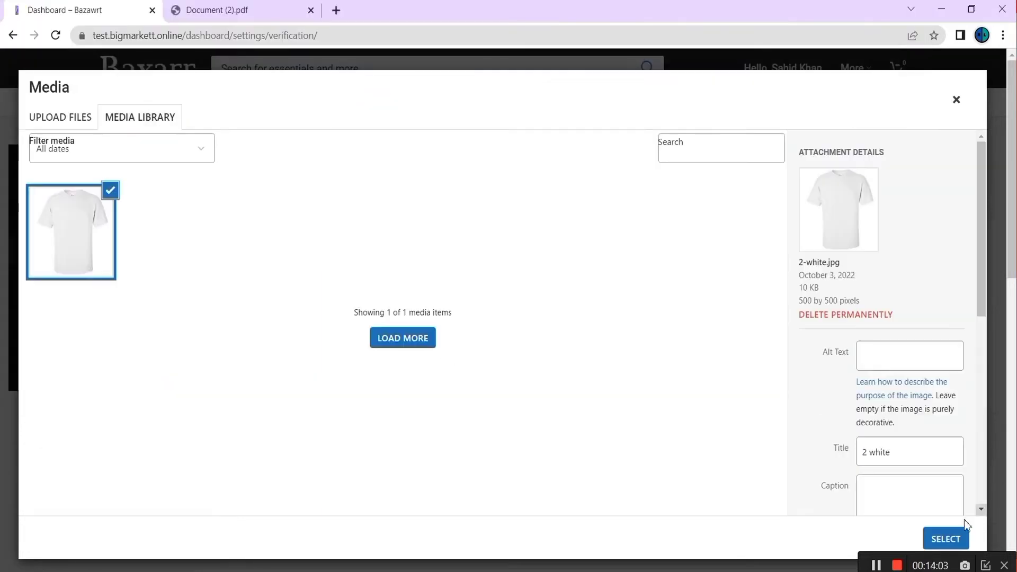
{"action": "left_click", "coordinate": [947, 538]}
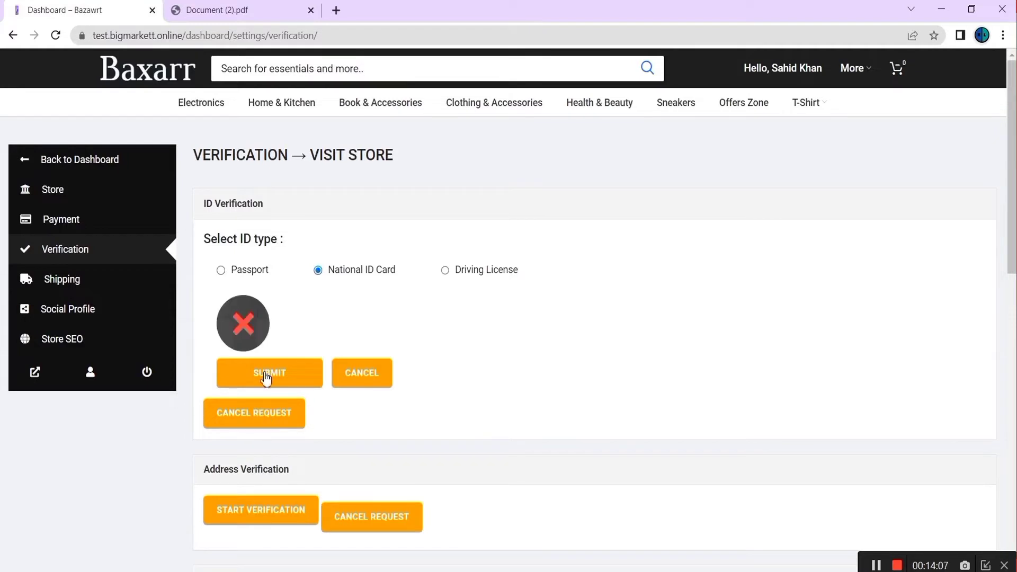
{"action": "left_click", "coordinate": [266, 378]}
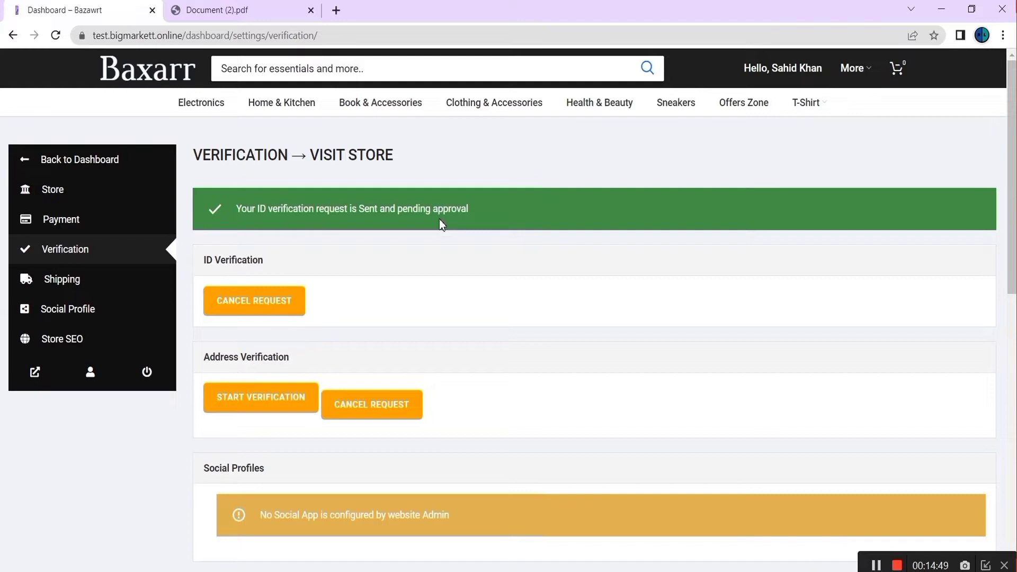
Step: Return to WordPress admin and open the Dokan vendor Verifications requests list
{"action": "mouse_move", "coordinate": [312, 560]}
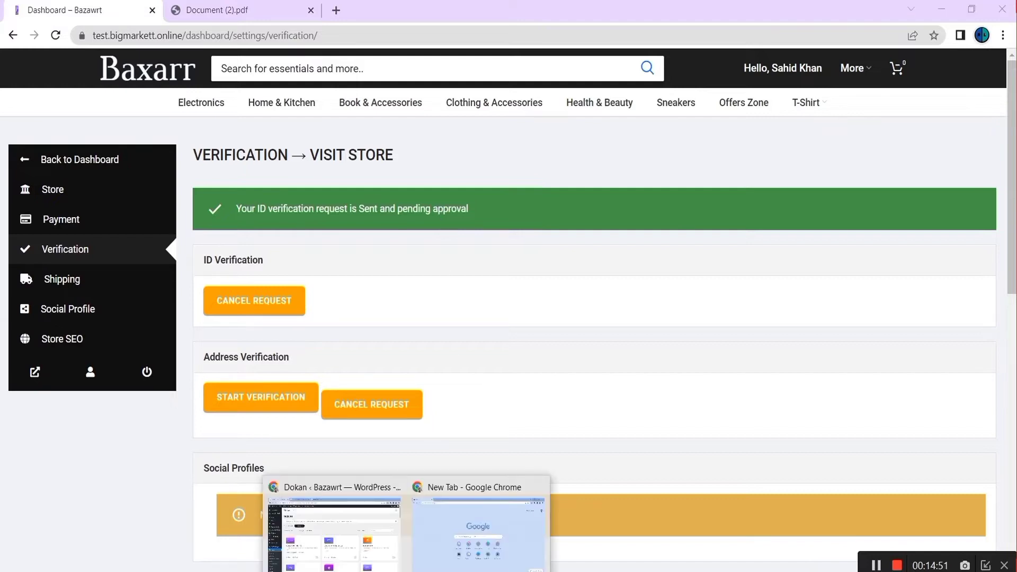
{"action": "left_click", "coordinate": [311, 560]}
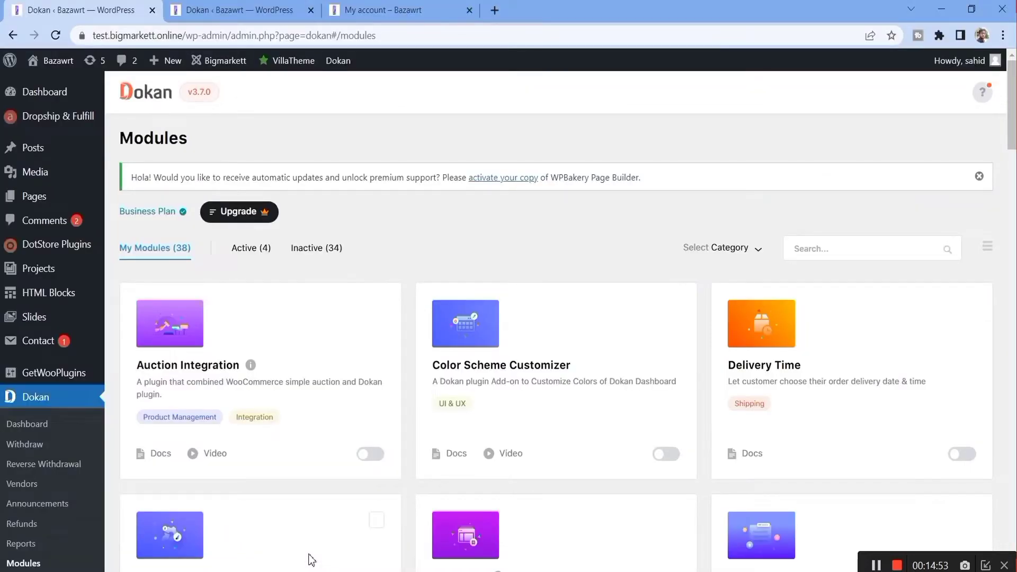
{"action": "scroll", "coordinate": [300, 460], "scroll_direction": "down", "scroll_amount": 2}
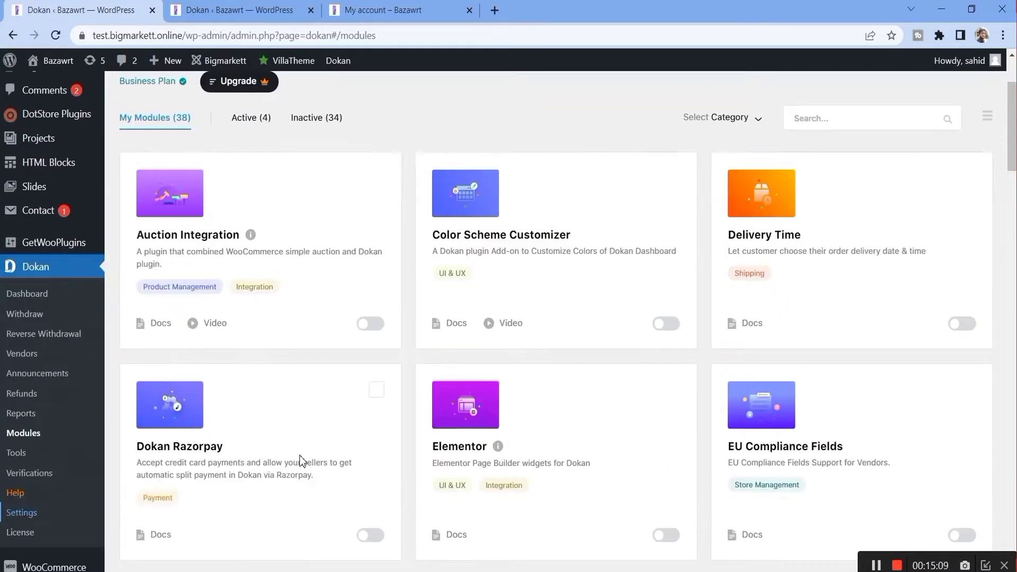
{"action": "left_click", "coordinate": [40, 476]}
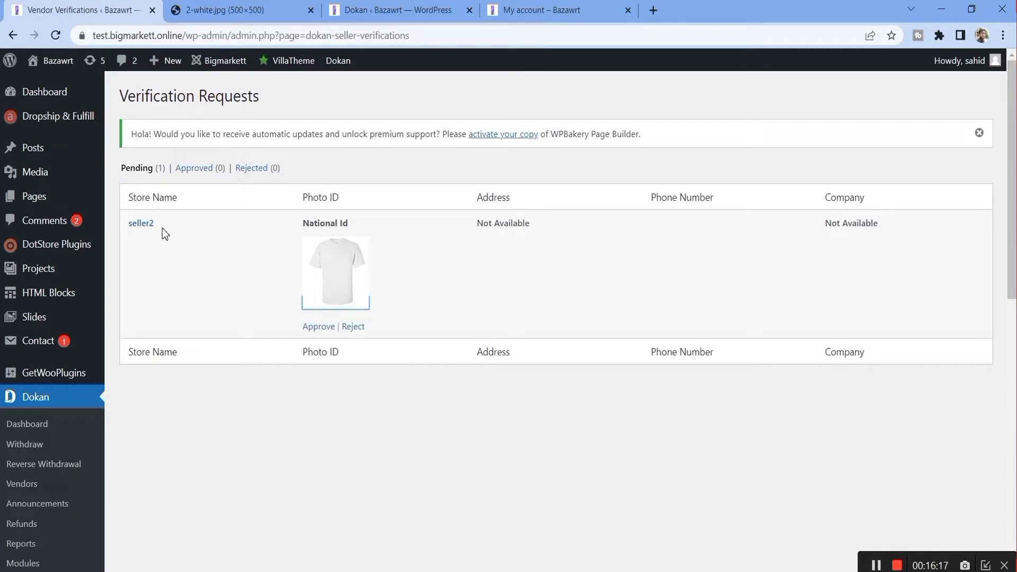
Step: Review seller2's National Id photo at full size, then approve the request
{"action": "double_click", "coordinate": [140, 223]}
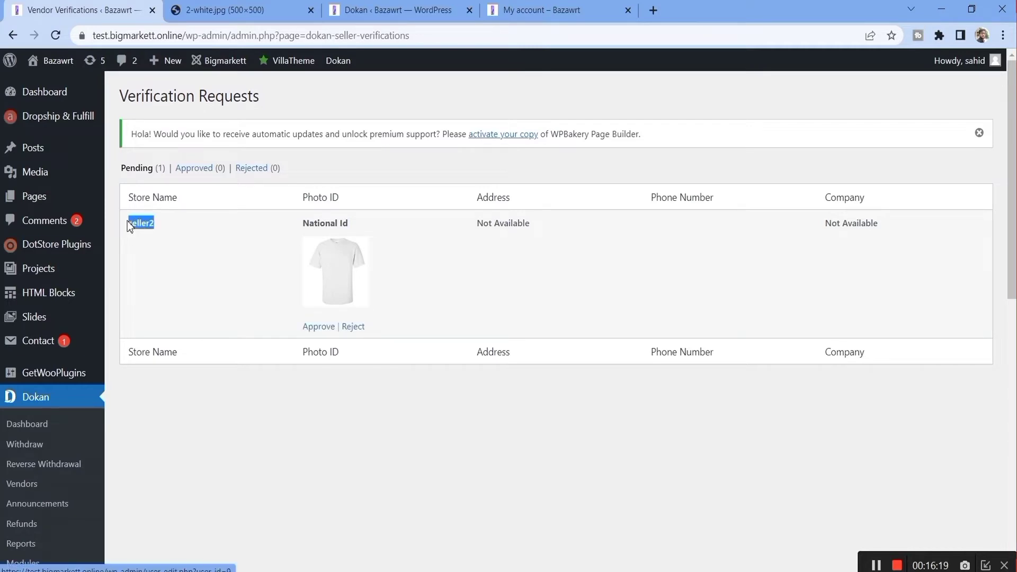
{"action": "left_click", "coordinate": [366, 177]}
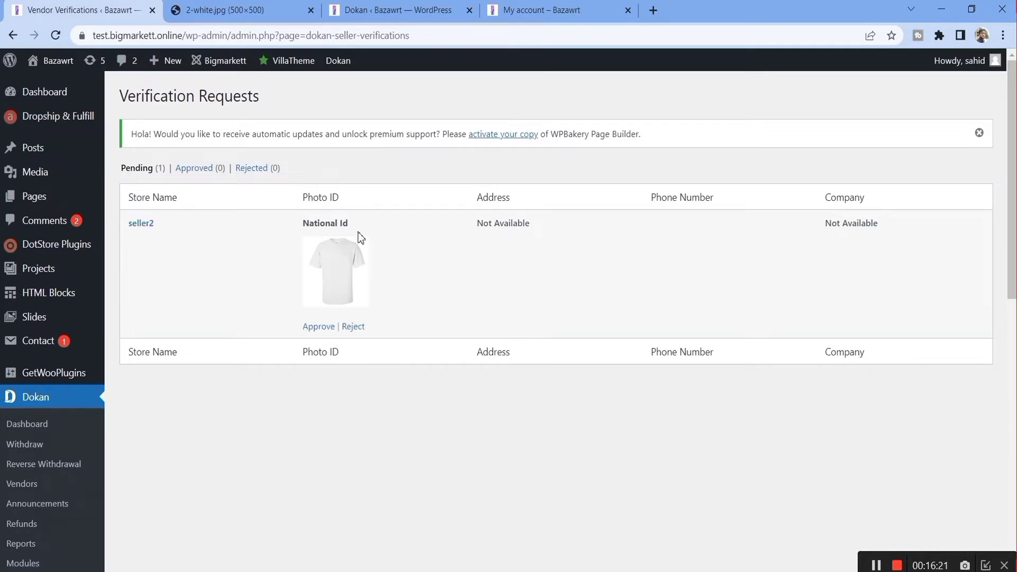
{"action": "left_click_drag", "start_coordinate": [357, 233], "coordinate": [286, 227]}
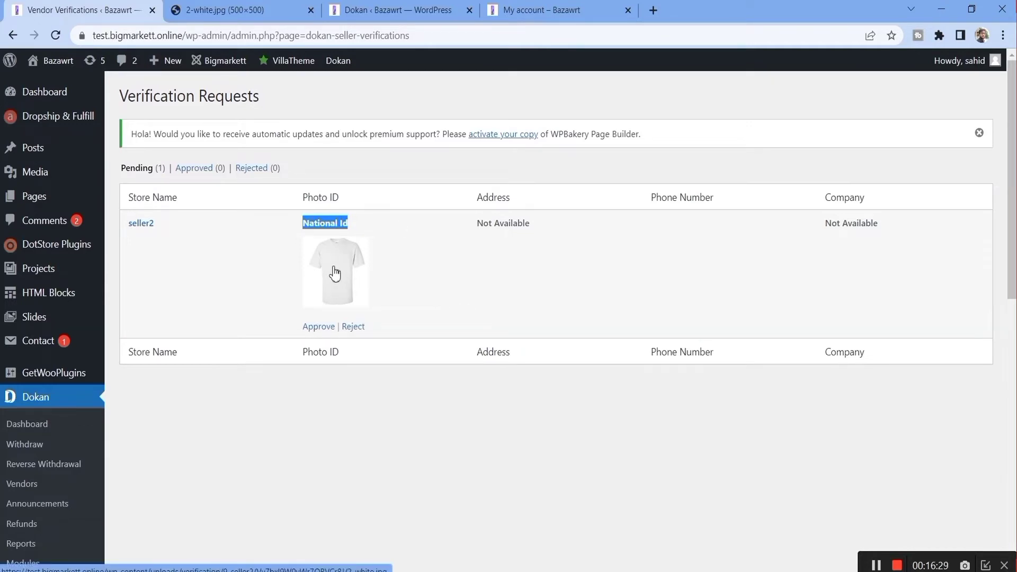
{"action": "left_click", "coordinate": [225, 10]}
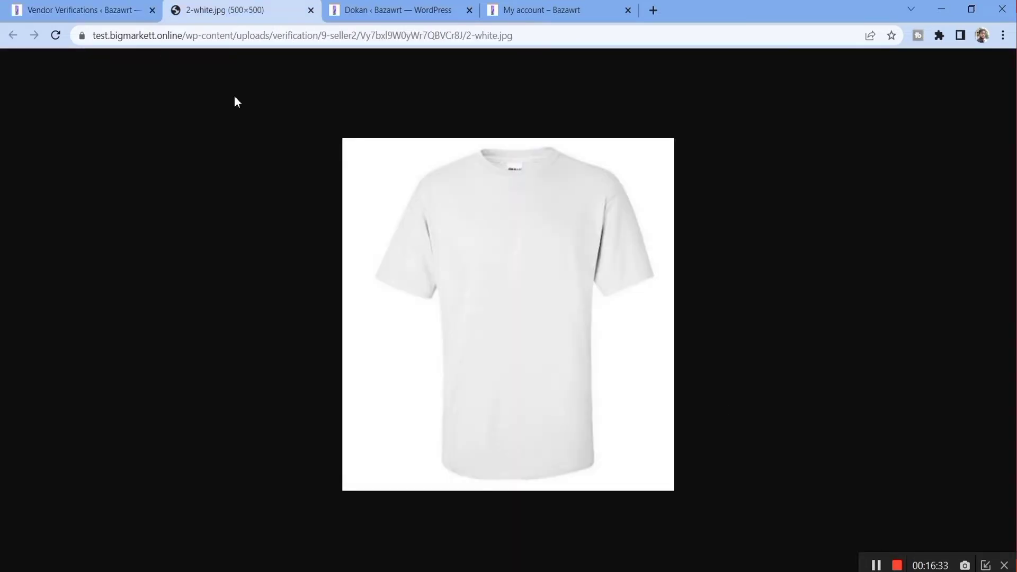
{"action": "left_click", "coordinate": [93, 18]}
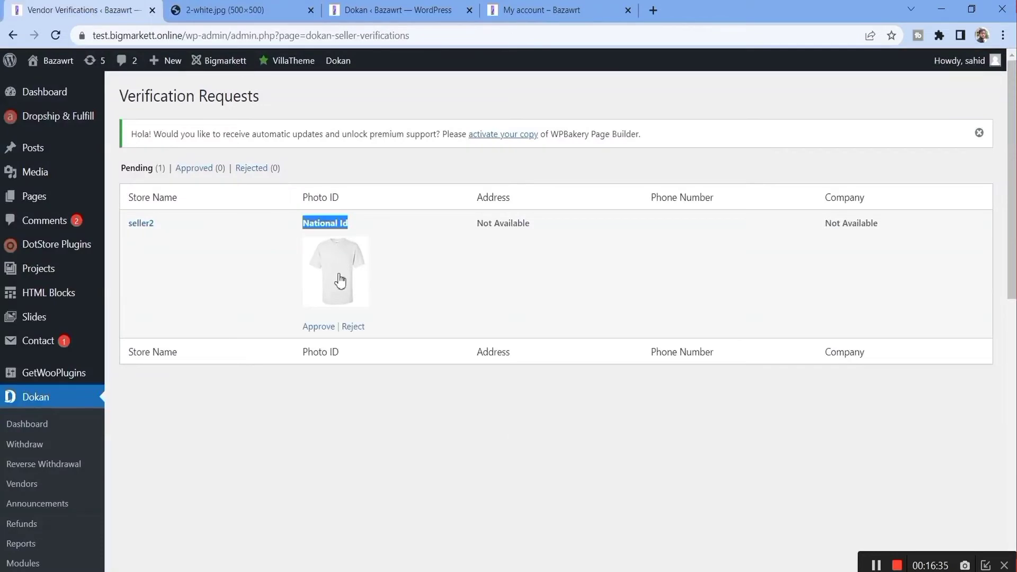
{"action": "left_click", "coordinate": [319, 327]}
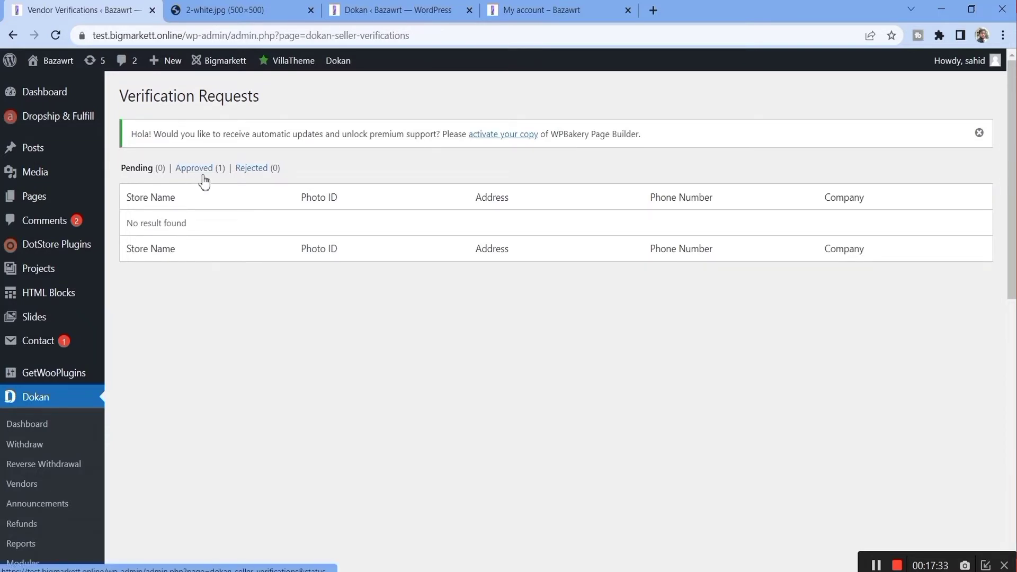
Step: Reload the vendor's Verification page to confirm the ID verification is approved
{"action": "mouse_move", "coordinate": [538, 562]}
{"action": "left_click", "coordinate": [573, 524]}
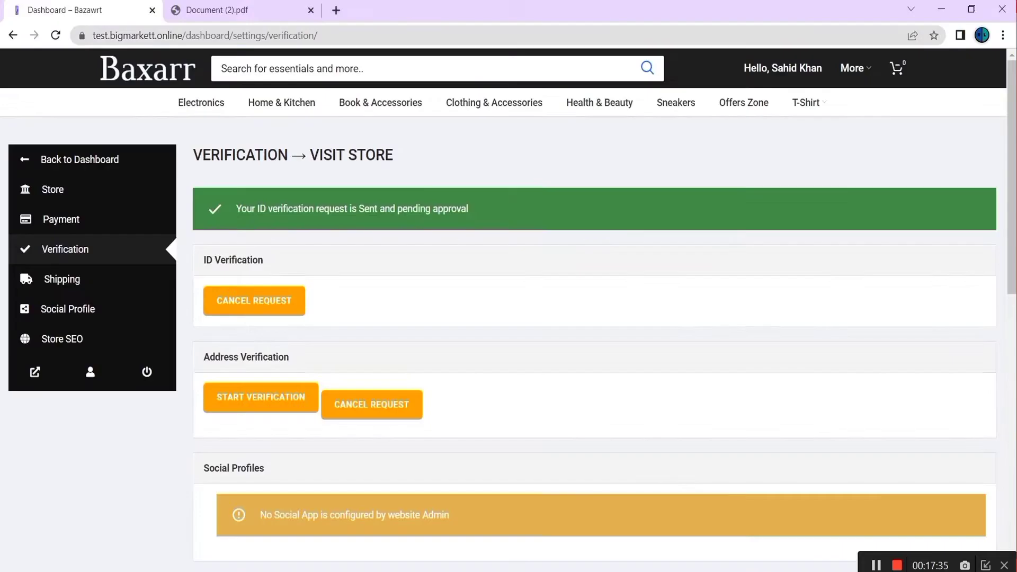
{"action": "left_click", "coordinate": [55, 35]}
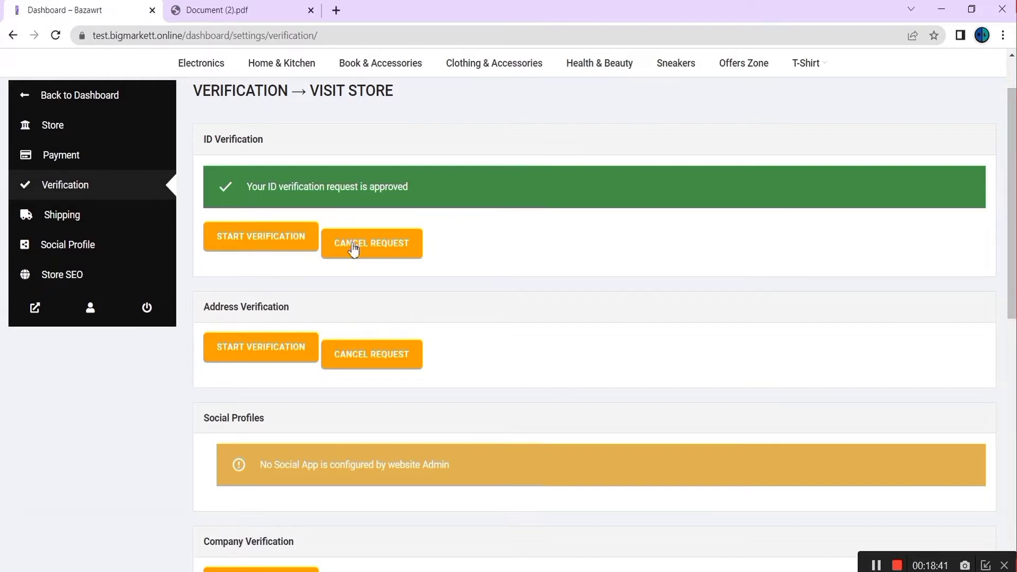
{"action": "scroll", "coordinate": [563, 311], "scroll_direction": "down", "scroll_amount": 1}
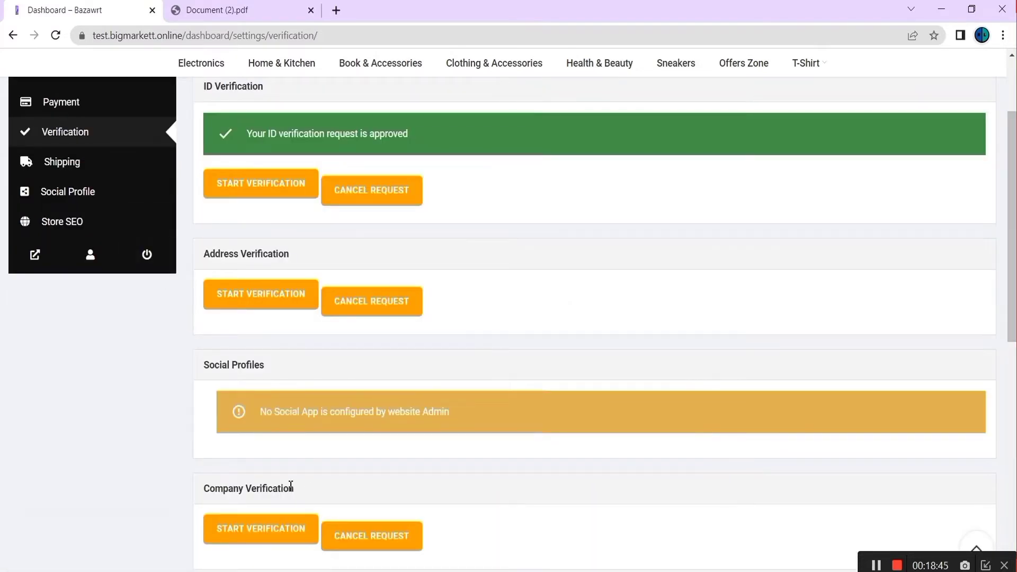
{"action": "scroll", "coordinate": [529, 318], "scroll_direction": "up", "scroll_amount": 1}
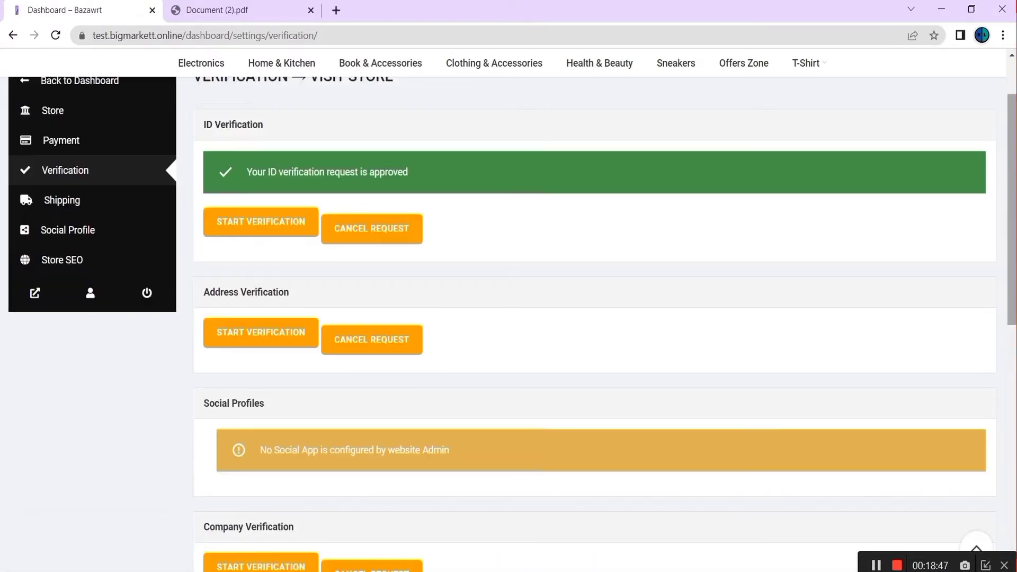
Step: Start Address Verification and scroll to the filled address form
{"action": "left_click", "coordinate": [261, 334]}
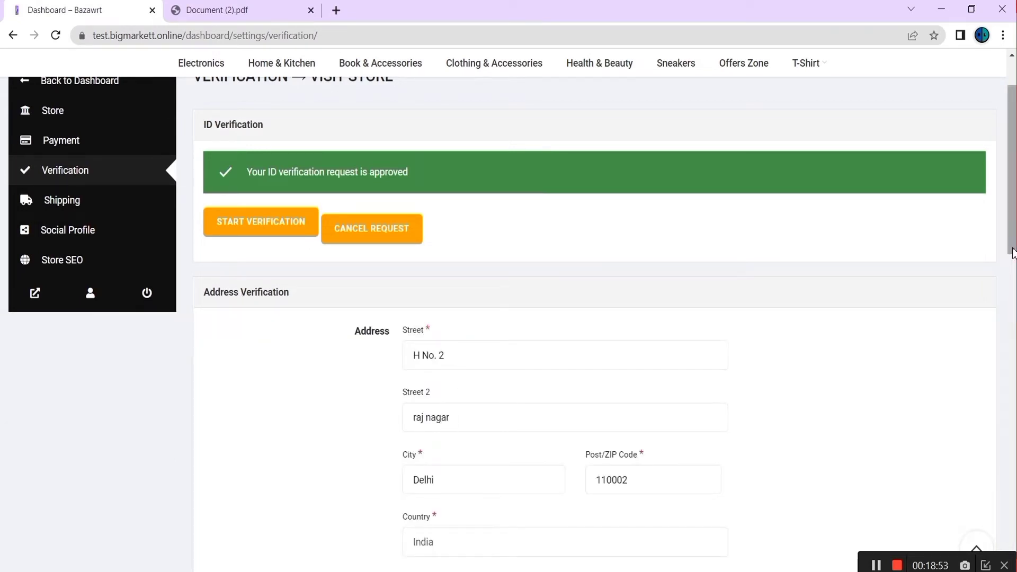
{"action": "left_click_drag", "start_coordinate": [1012, 241], "coordinate": [1012, 270]}
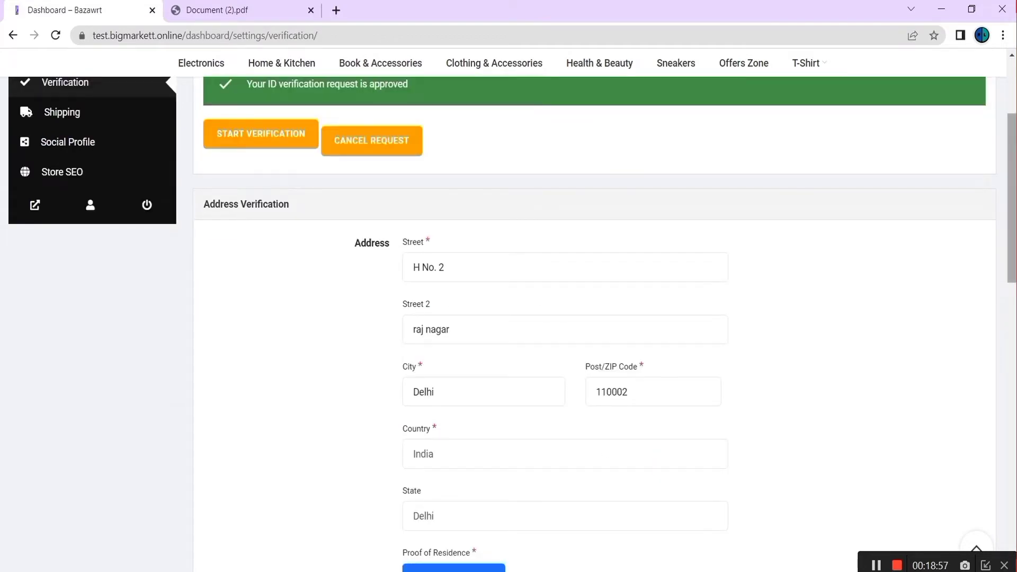
{"action": "scroll", "coordinate": [424, 442], "scroll_direction": "down", "scroll_amount": 3}
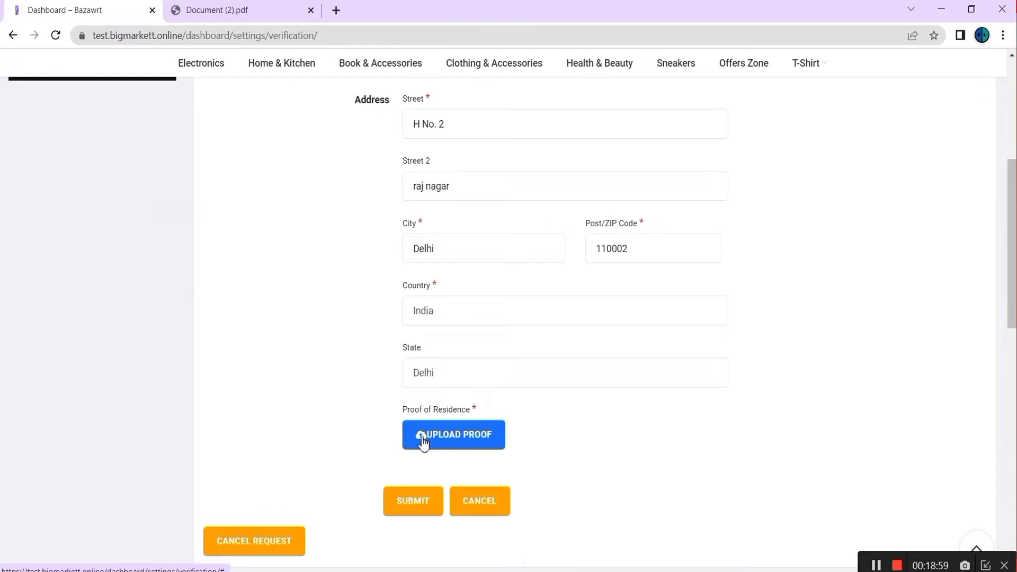
Step: Upload the Inaka shirt image as Proof of Residence and submit the address verification
{"action": "left_click", "coordinate": [422, 439]}
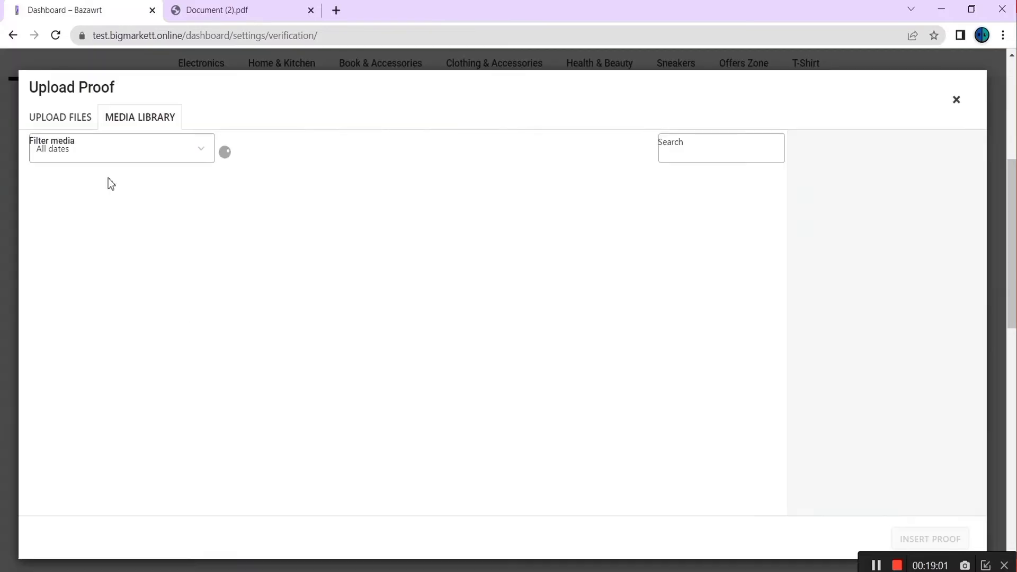
{"action": "left_click", "coordinate": [67, 124]}
{"action": "left_click", "coordinate": [478, 327]}
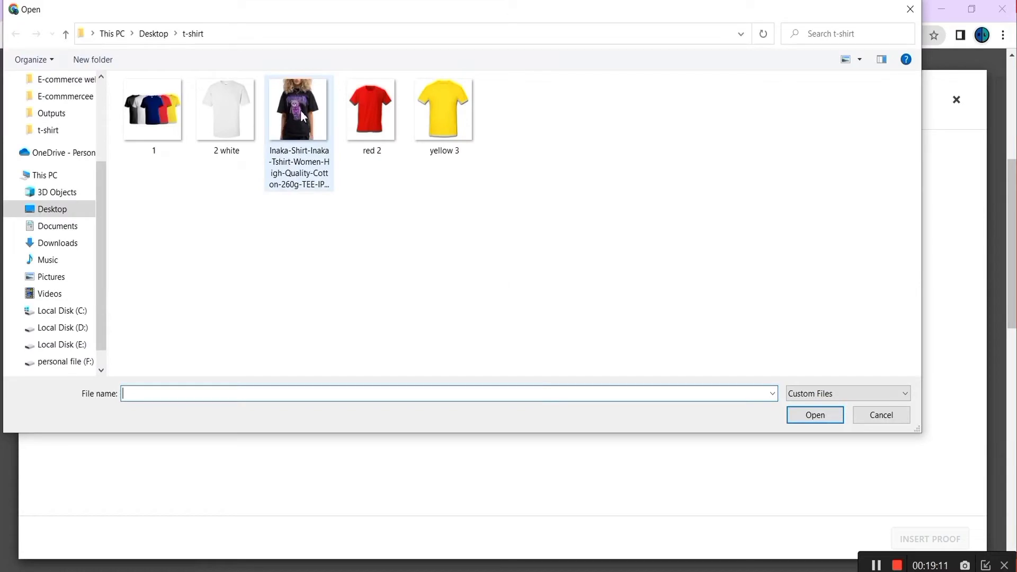
{"action": "left_click", "coordinate": [301, 112]}
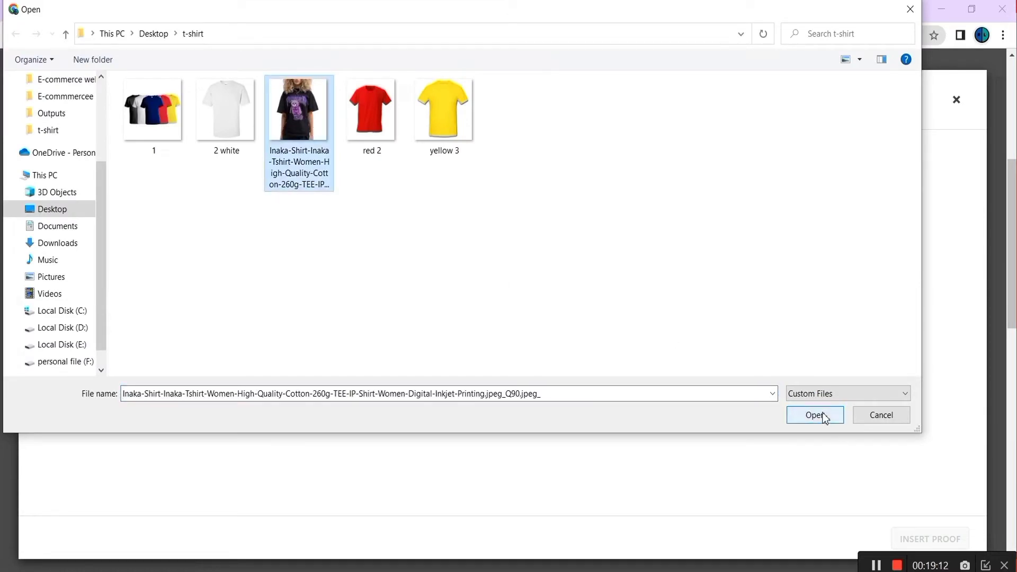
{"action": "left_click", "coordinate": [822, 415]}
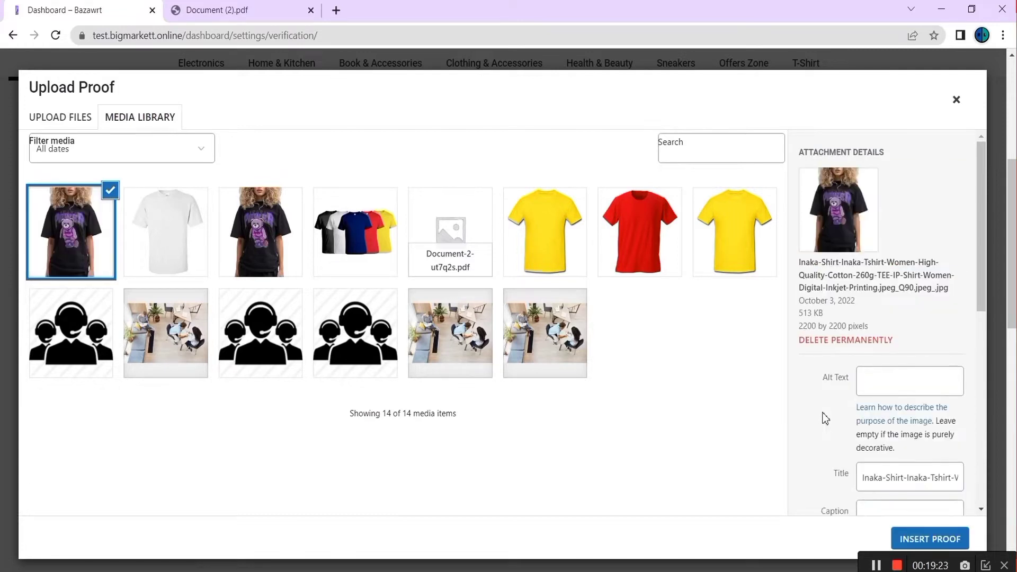
{"action": "left_click", "coordinate": [913, 539]}
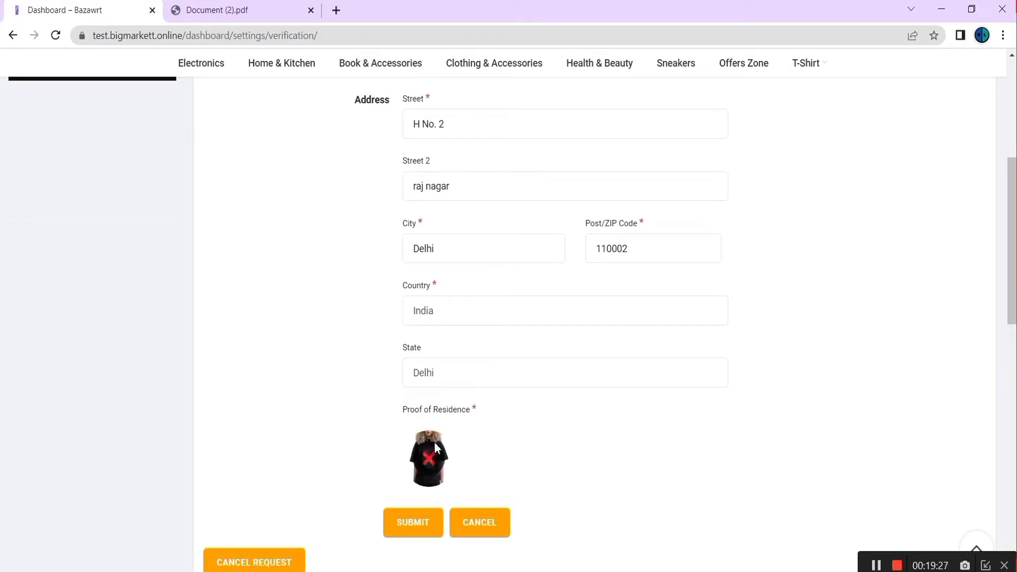
{"action": "mouse_move", "coordinate": [433, 448]}
{"action": "scroll", "coordinate": [1013, 288], "scroll_direction": "down", "scroll_amount": 2}
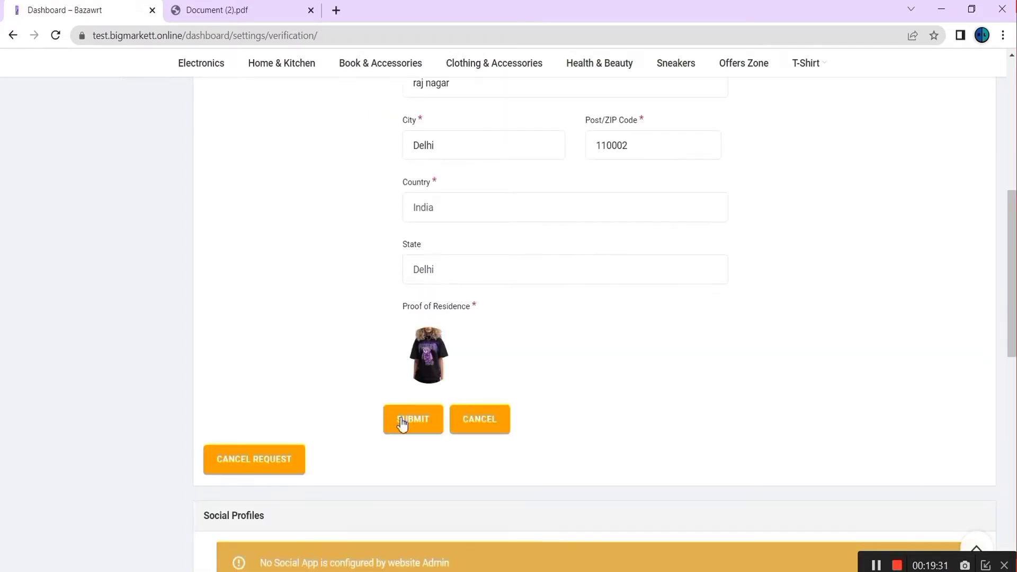
{"action": "left_click", "coordinate": [411, 419]}
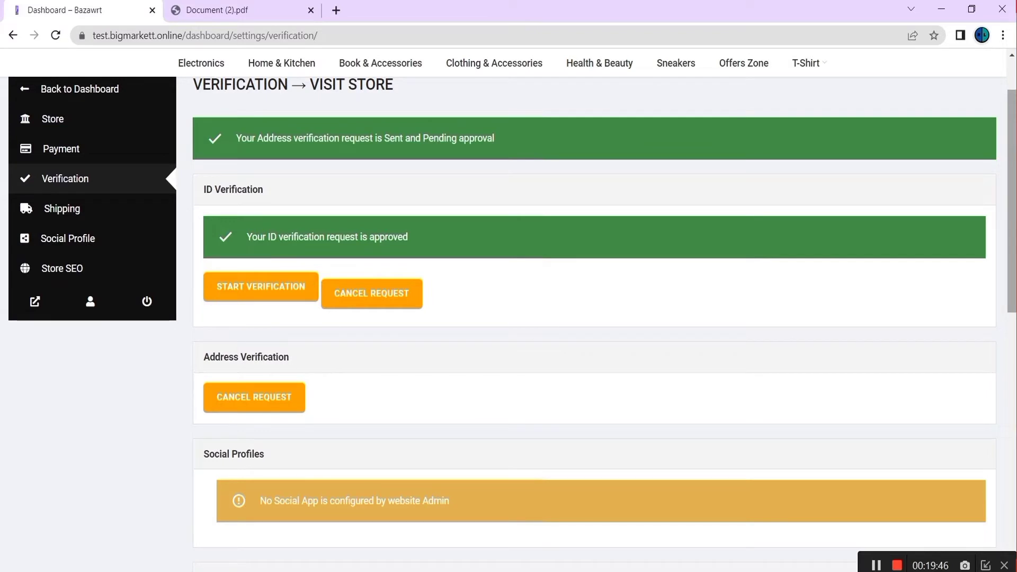
Step: Start Company Verification, attach the uploaded 'red 2' image as the document, and submit
{"action": "scroll", "coordinate": [1005, 265], "scroll_direction": "down", "scroll_amount": 4}
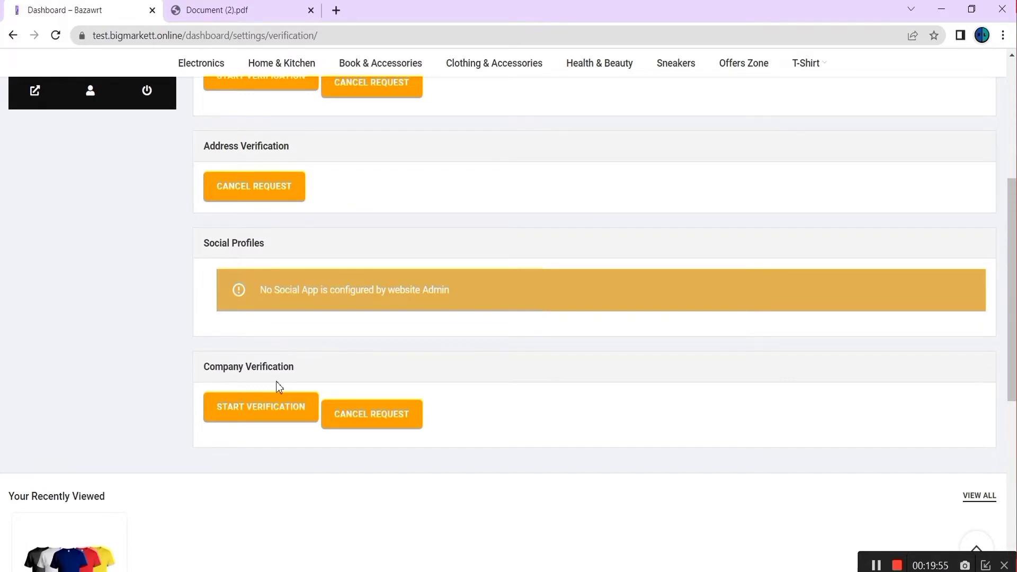
{"action": "left_click", "coordinate": [271, 410]}
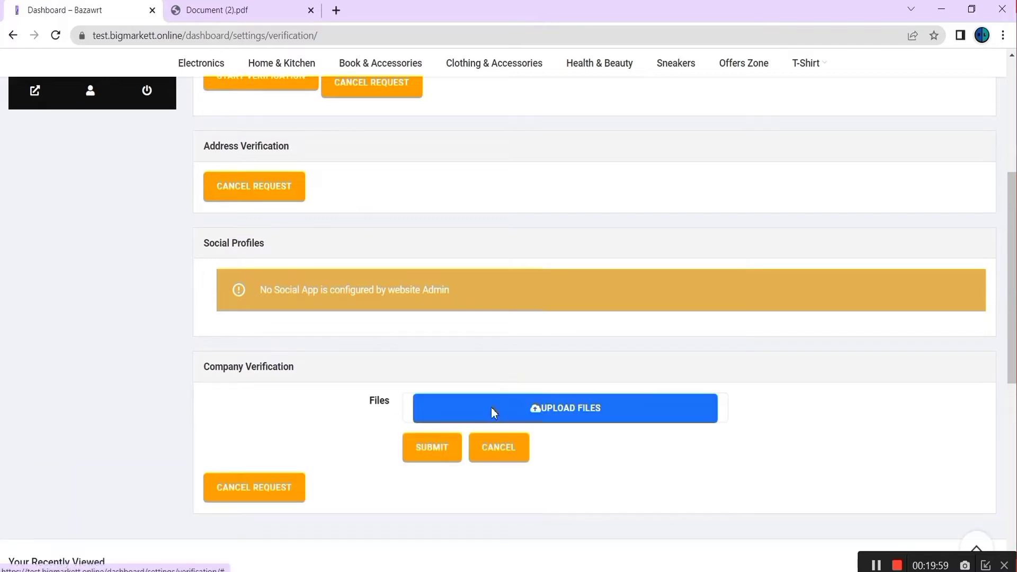
{"action": "left_click", "coordinate": [492, 409]}
{"action": "left_click", "coordinate": [66, 119]}
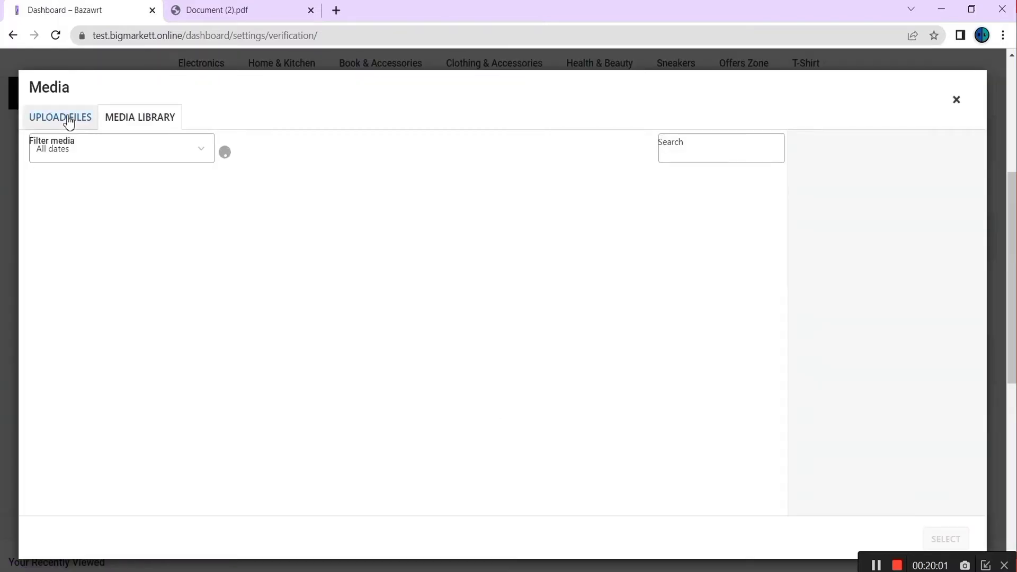
{"action": "left_click", "coordinate": [527, 337]}
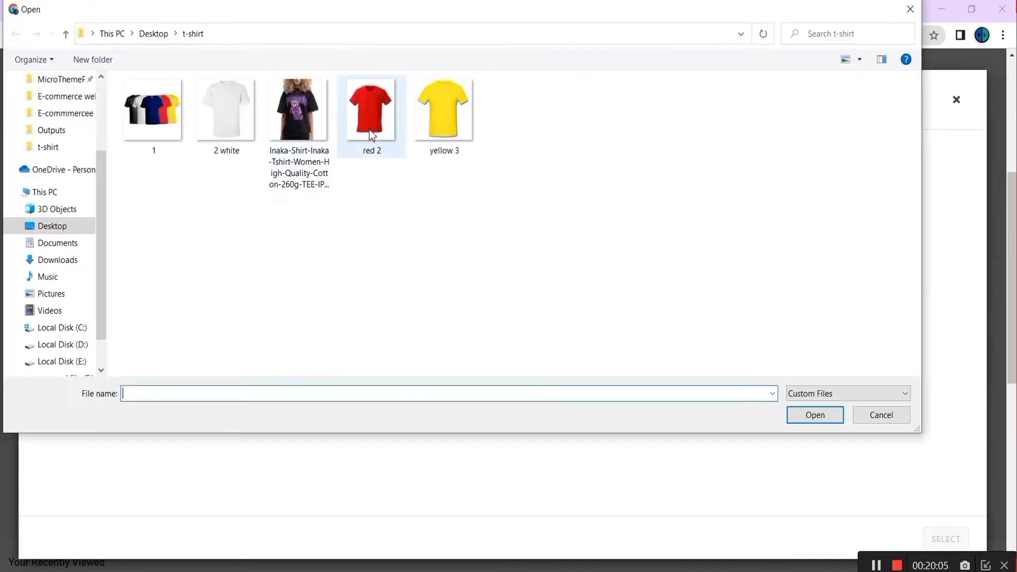
{"action": "left_click", "coordinate": [371, 119]}
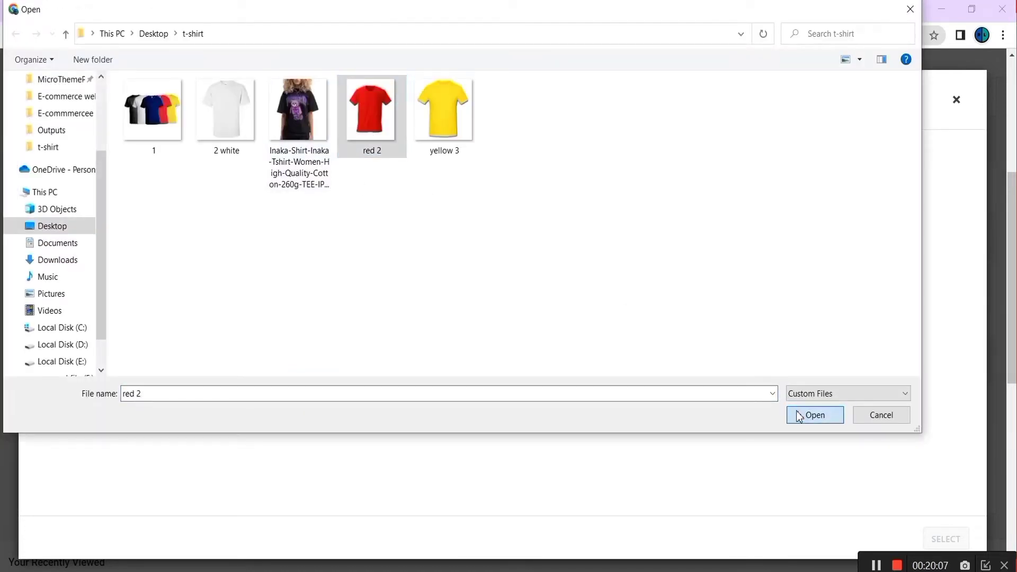
{"action": "left_click", "coordinate": [798, 415]}
{"action": "left_click", "coordinate": [938, 539]}
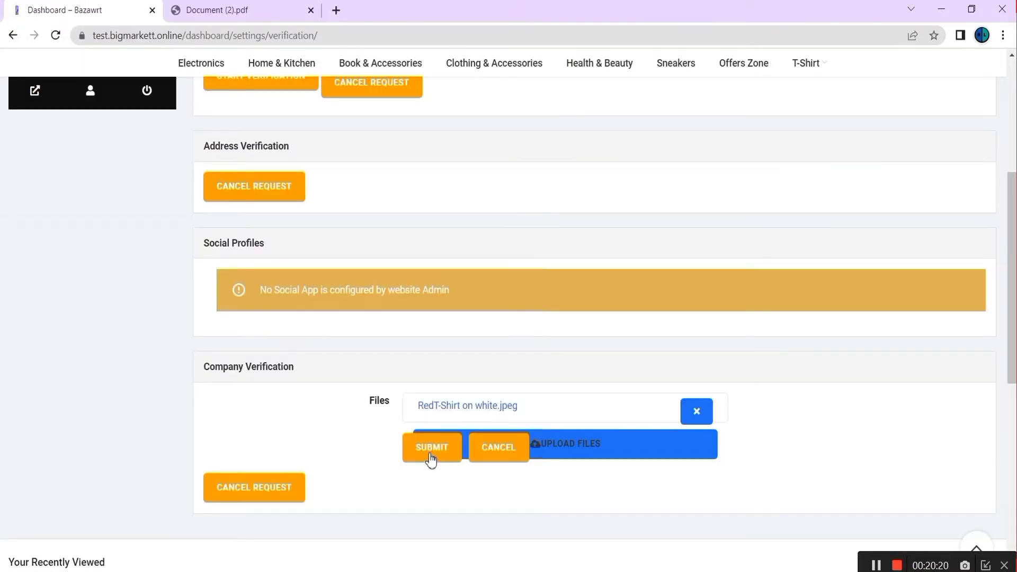
{"action": "left_click", "coordinate": [432, 451]}
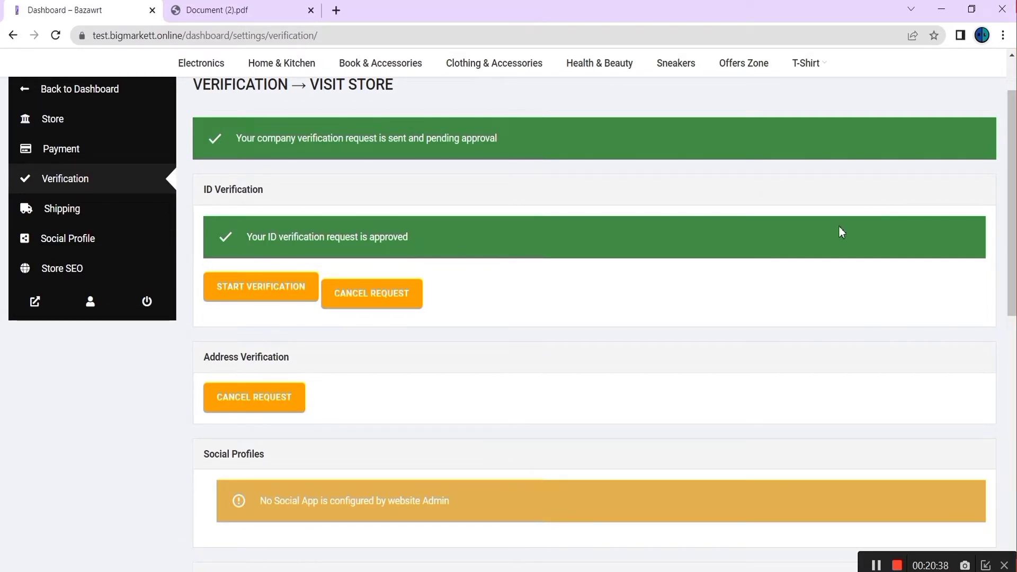
Step: In the admin Verification Requests page, review seller2's row and its approved Photo ID status
{"action": "mouse_move", "coordinate": [439, 570]}
{"action": "mouse_move", "coordinate": [408, 570]}
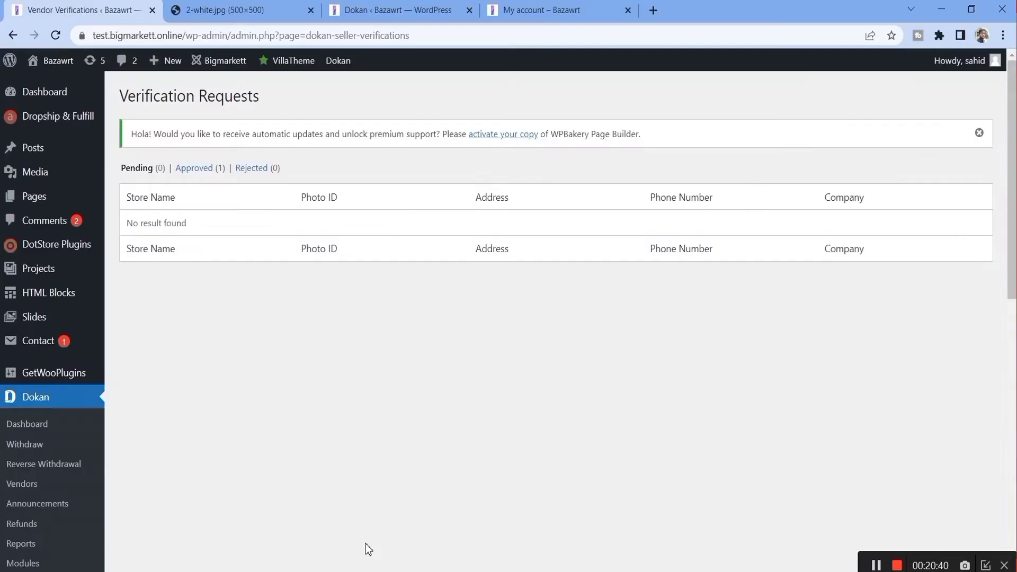
{"action": "left_click", "coordinate": [365, 544]}
{"action": "scroll", "coordinate": [1014, 255], "scroll_direction": "down", "scroll_amount": 2}
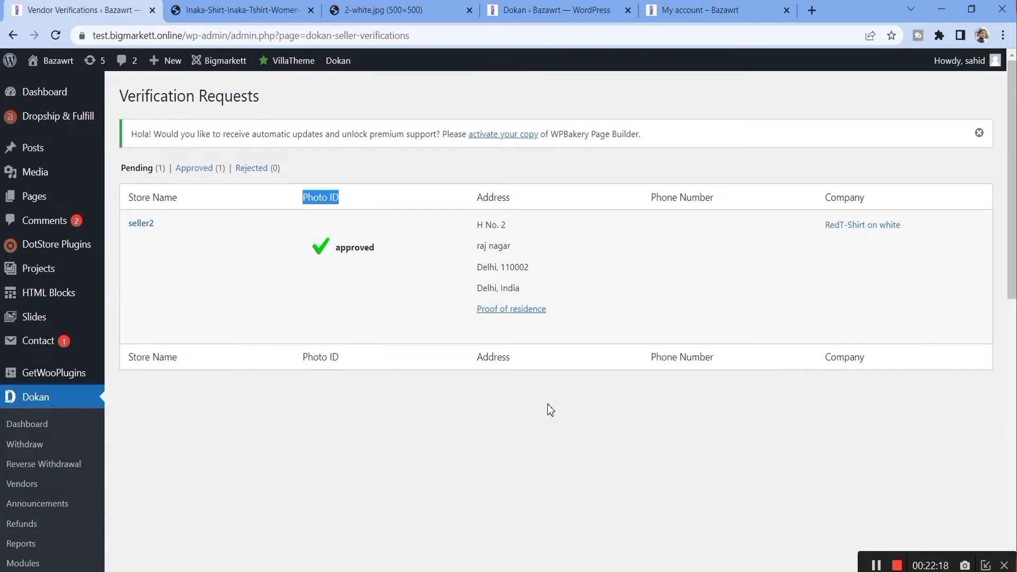
{"action": "mouse_move", "coordinate": [179, 248]}
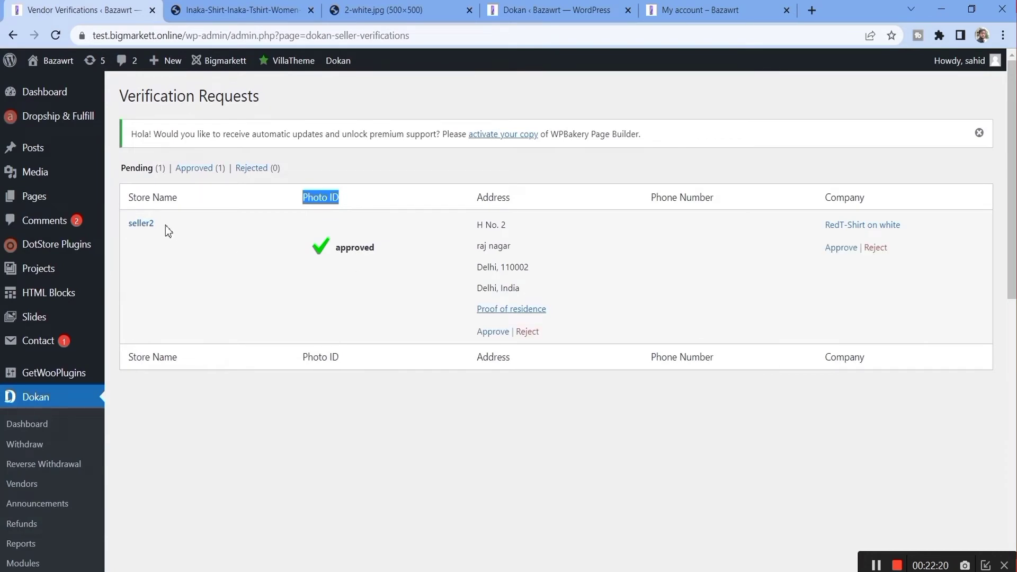
{"action": "left_click_drag", "start_coordinate": [163, 225], "coordinate": [127, 224]}
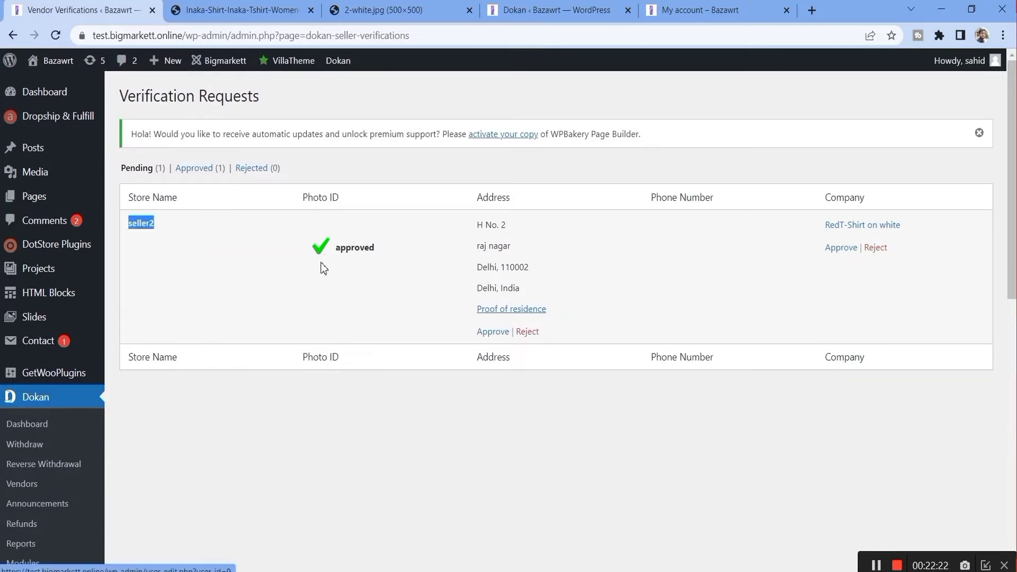
{"action": "left_click_drag", "start_coordinate": [384, 252], "coordinate": [326, 244]}
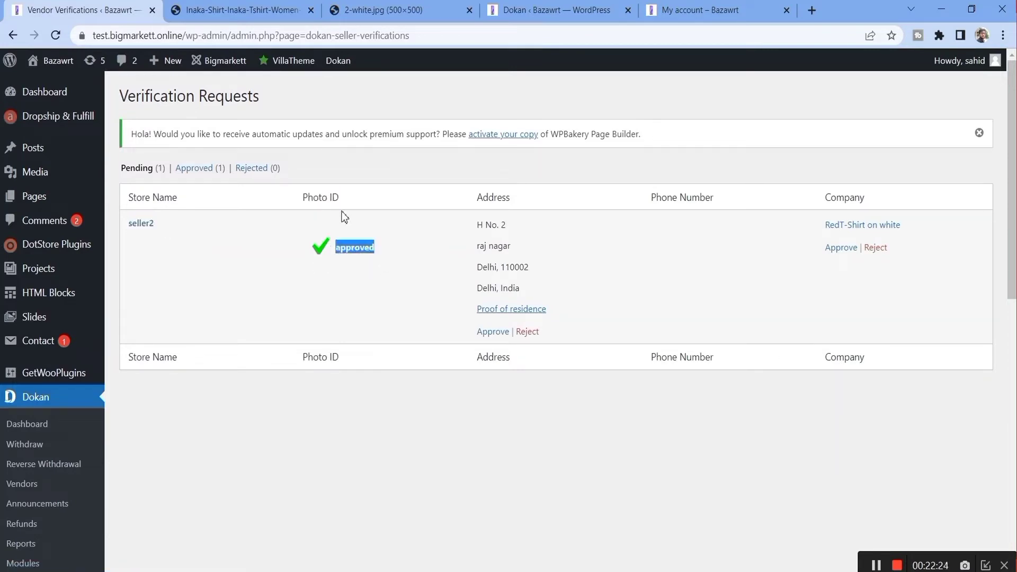
{"action": "left_click_drag", "start_coordinate": [343, 199], "coordinate": [299, 197]}
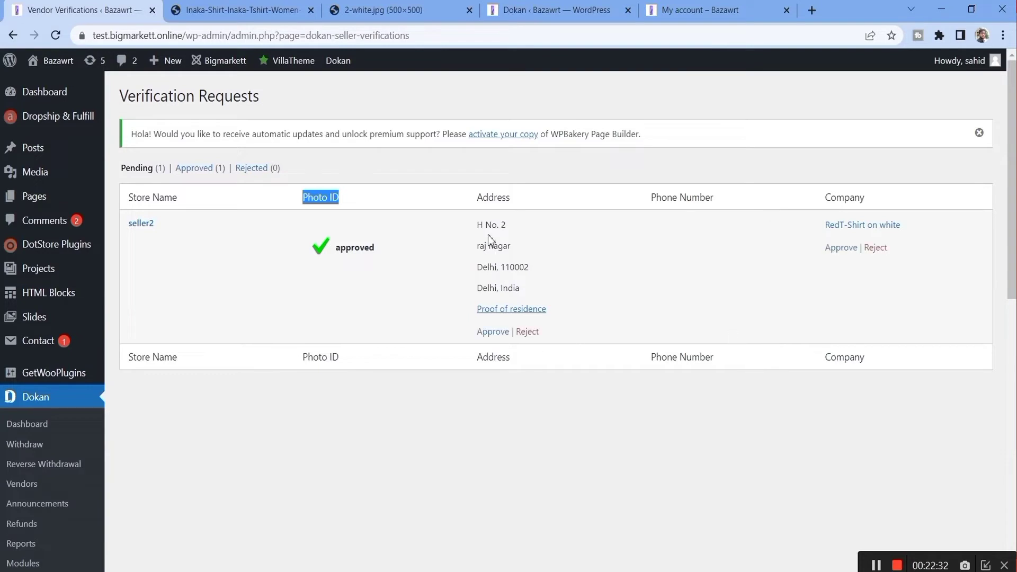
Step: View seller2's Proof of residence image, then approve the address verification
{"action": "left_click", "coordinate": [502, 314]}
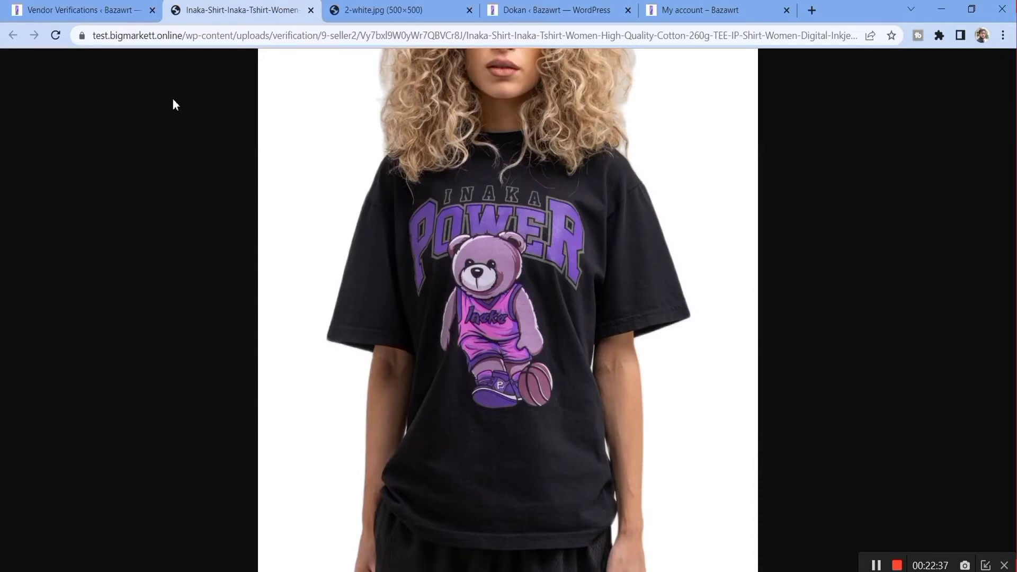
{"action": "left_click", "coordinate": [72, 11]}
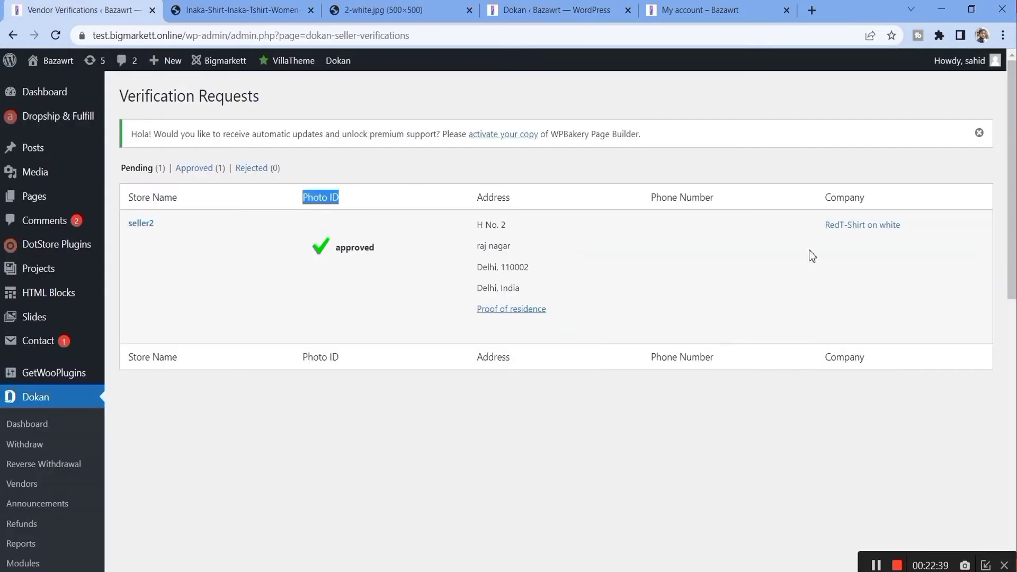
{"action": "mouse_move", "coordinate": [479, 309]}
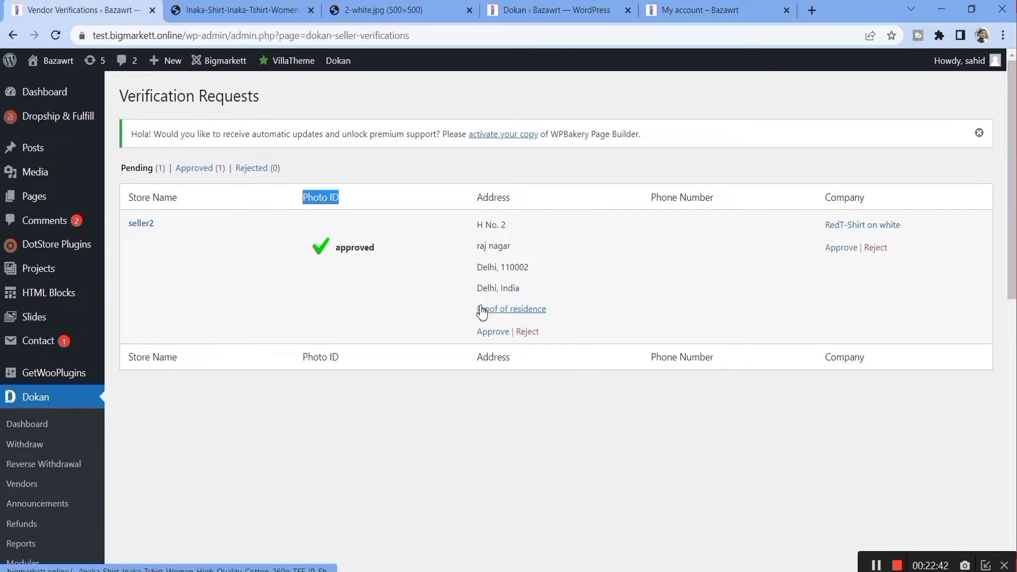
{"action": "left_click", "coordinate": [492, 334]}
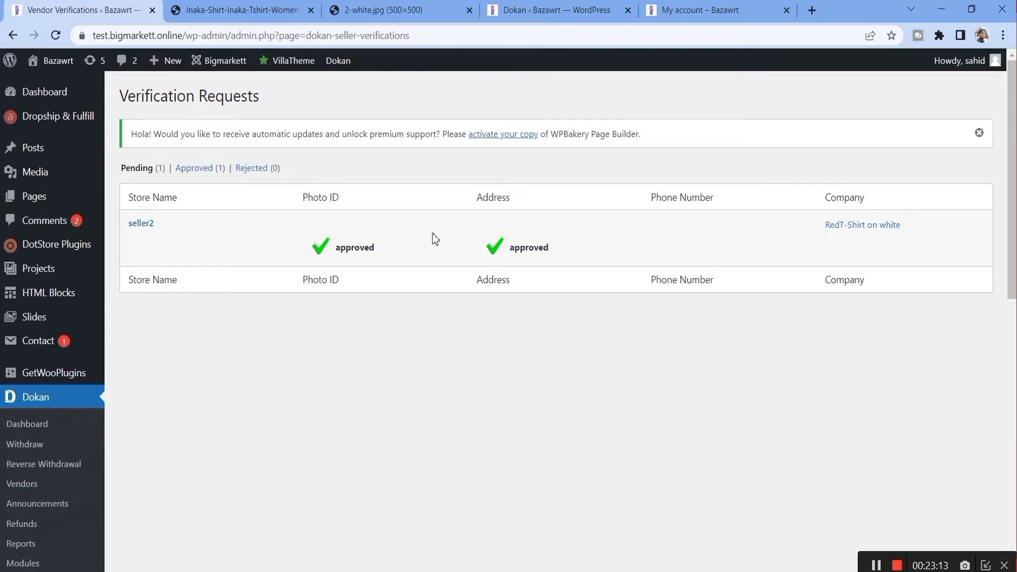
Step: Approve seller2's Company verification, then reload the vendor's Verification page to see updated statuses
{"action": "left_click_drag", "start_coordinate": [513, 197], "coordinate": [479, 197]}
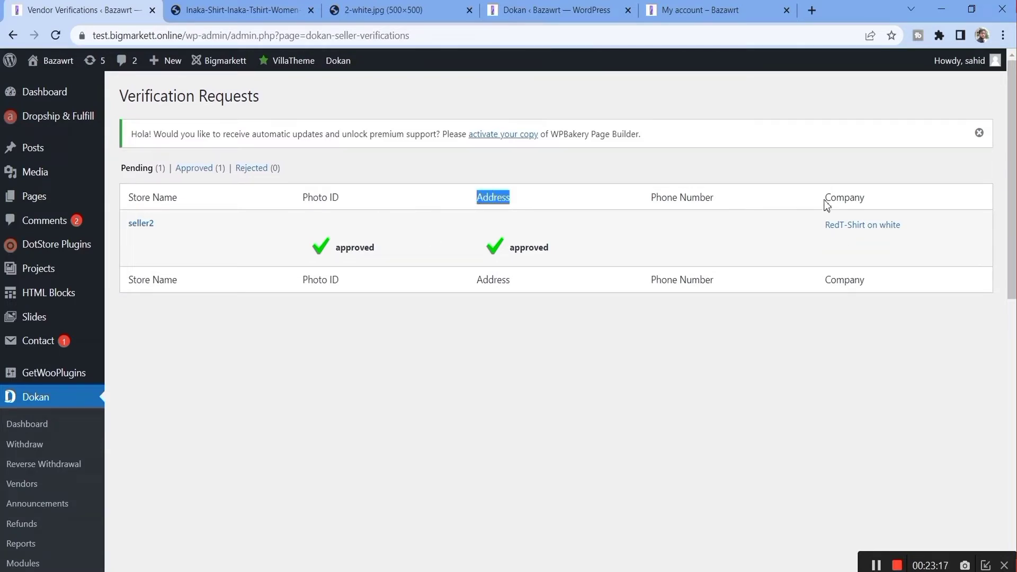
{"action": "left_click_drag", "start_coordinate": [874, 199], "coordinate": [822, 199]}
{"action": "mouse_move", "coordinate": [845, 230]}
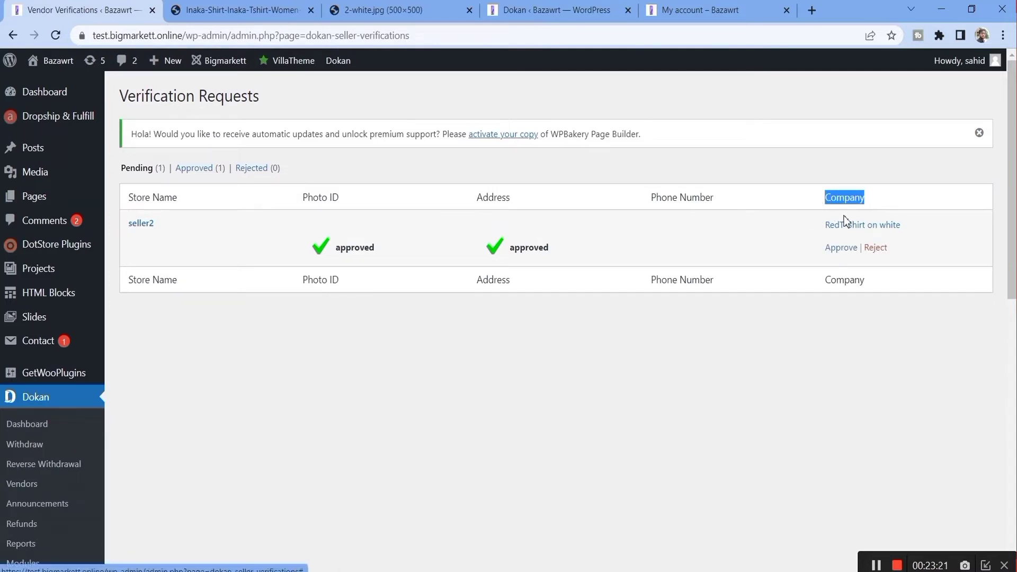
{"action": "left_click", "coordinate": [843, 247]}
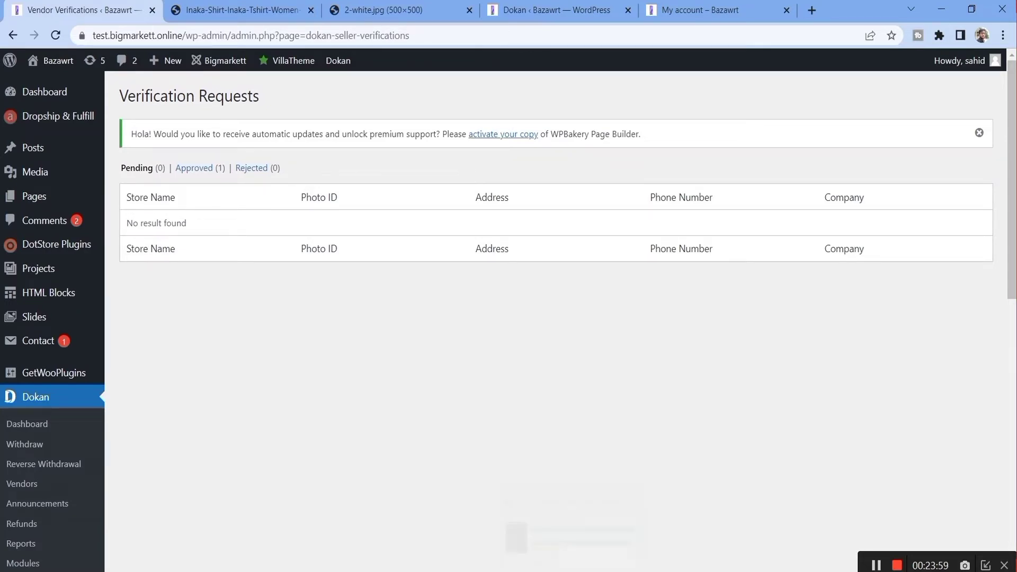
{"action": "key", "text": "alt+Tab"}
{"action": "left_click", "coordinate": [56, 36]}
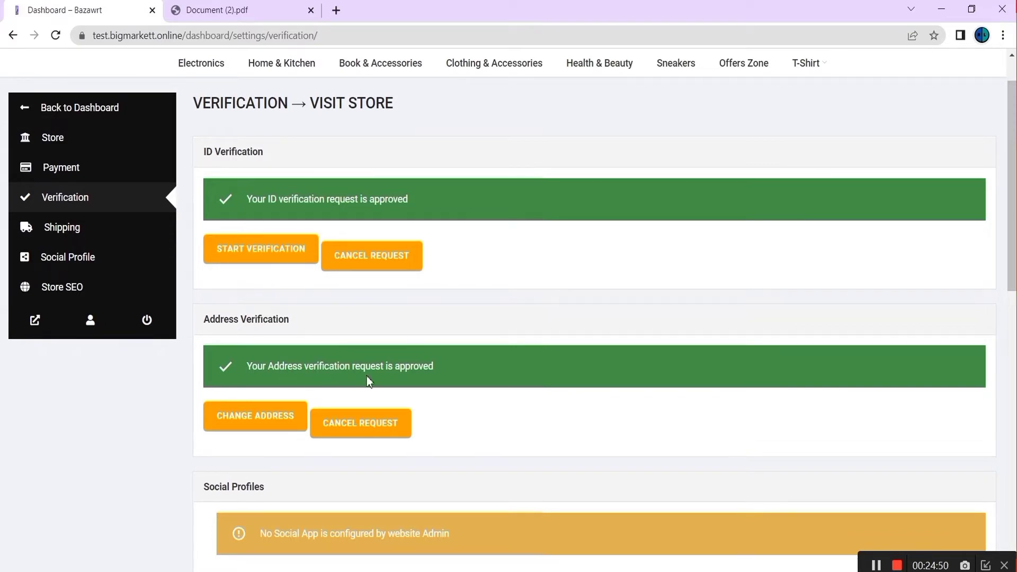
Step: Bring the 'Vendor Verifications' admin window forward from the Chrome taskbar
{"action": "scroll", "coordinate": [1015, 349], "scroll_direction": "down", "scroll_amount": 5}
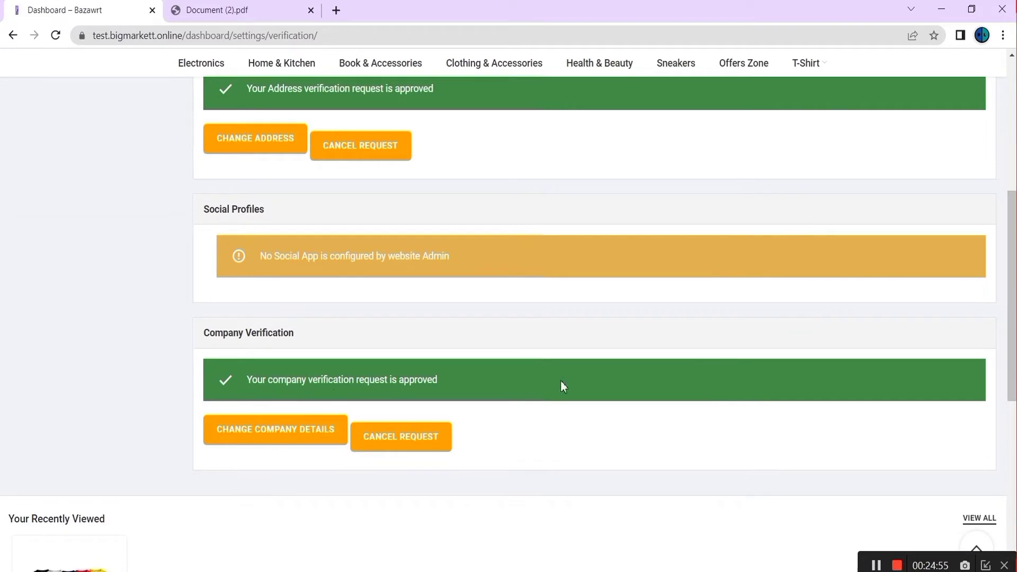
{"action": "scroll", "coordinate": [1012, 297], "scroll_direction": "up", "scroll_amount": 2}
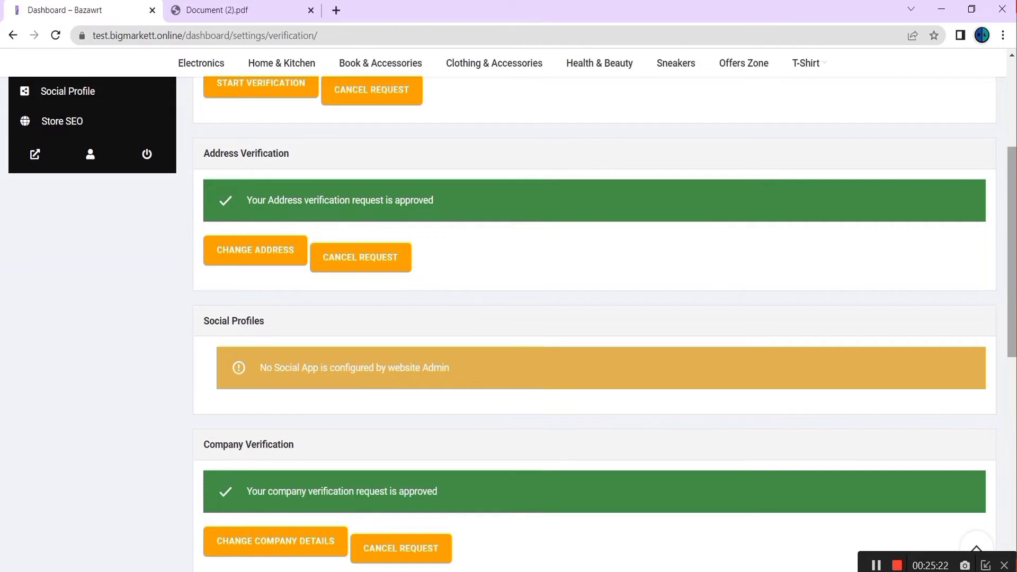
{"action": "mouse_move", "coordinate": [439, 571]}
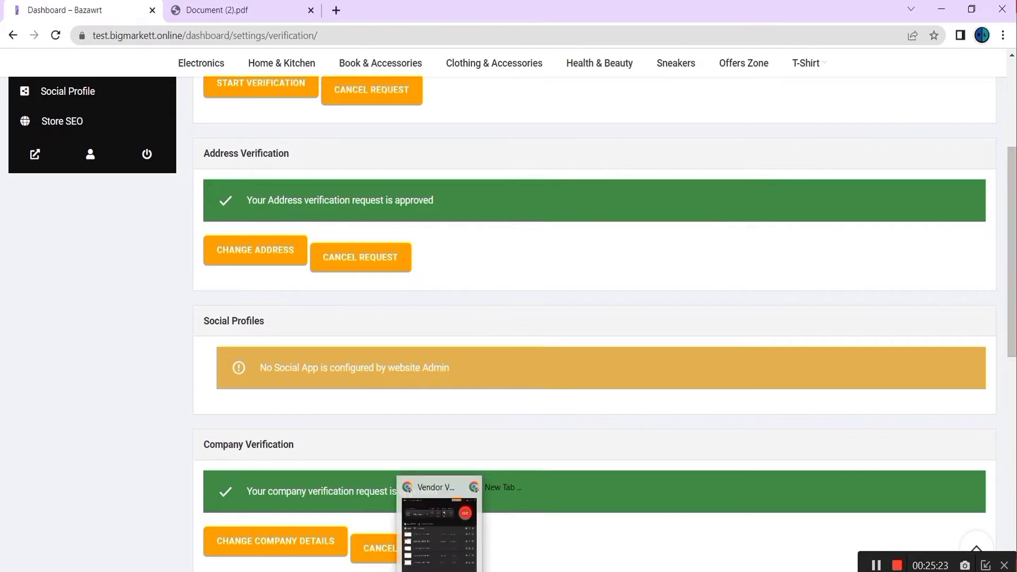
{"action": "mouse_move", "coordinate": [407, 570]}
{"action": "left_click", "coordinate": [351, 535]}
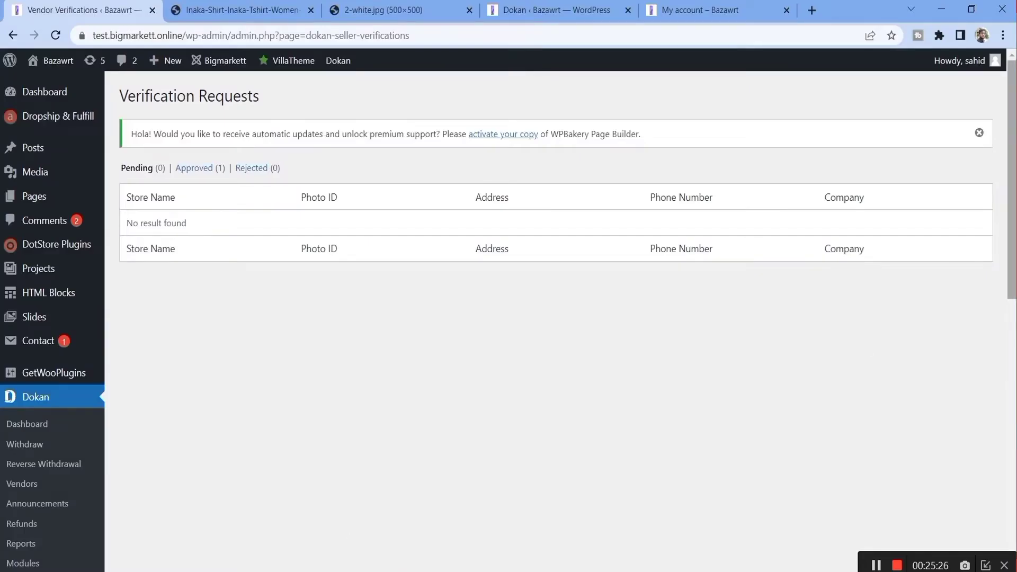
Step: Open Dokan Settings and browse Seller Verification's Facebook, Twitter, Google and LinkedIn connection options
{"action": "left_click_drag", "start_coordinate": [1012, 175], "coordinate": [1010, 267]}
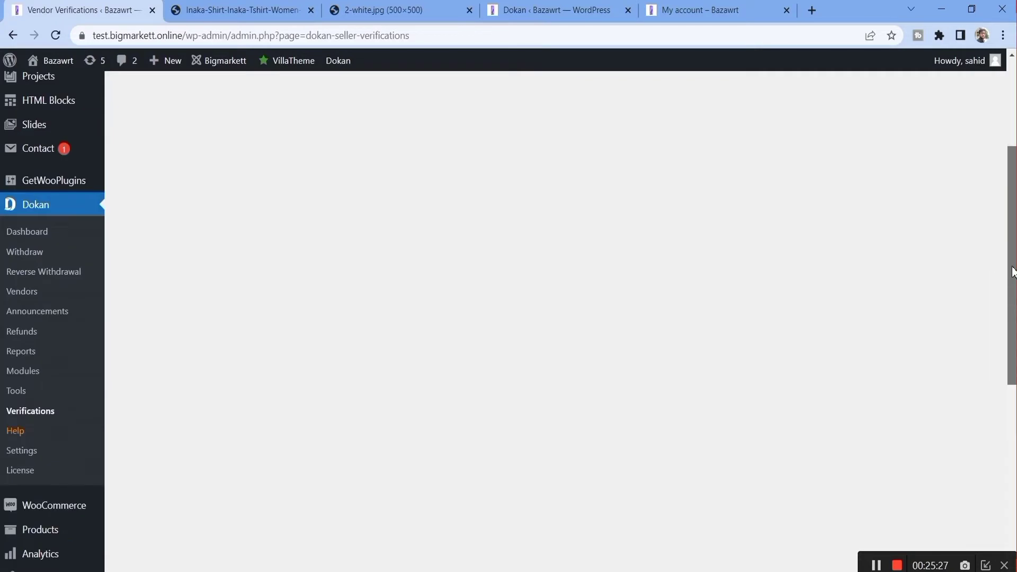
{"action": "left_click", "coordinate": [22, 451]}
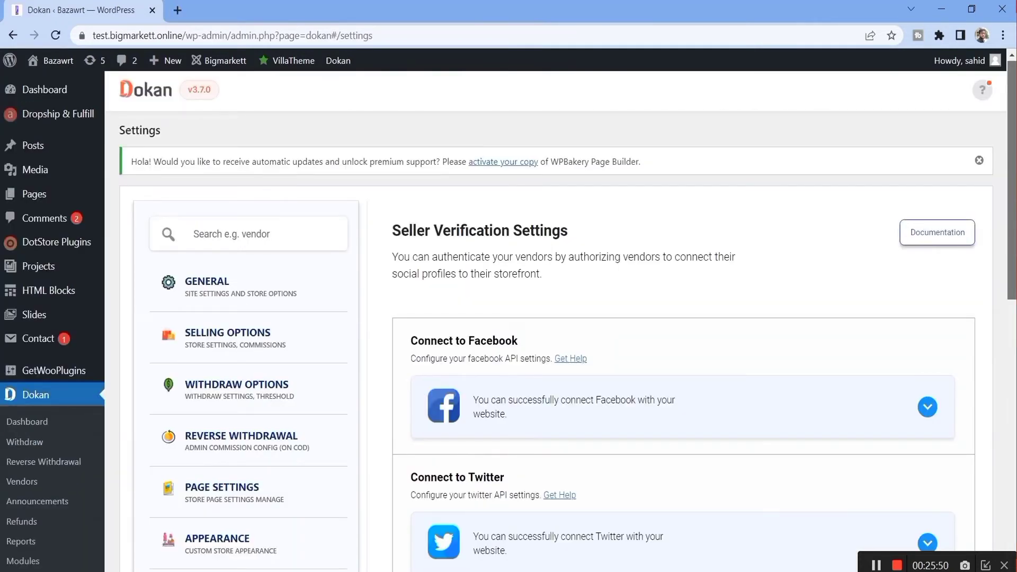
{"action": "scroll", "coordinate": [295, 475], "scroll_direction": "down", "scroll_amount": 5}
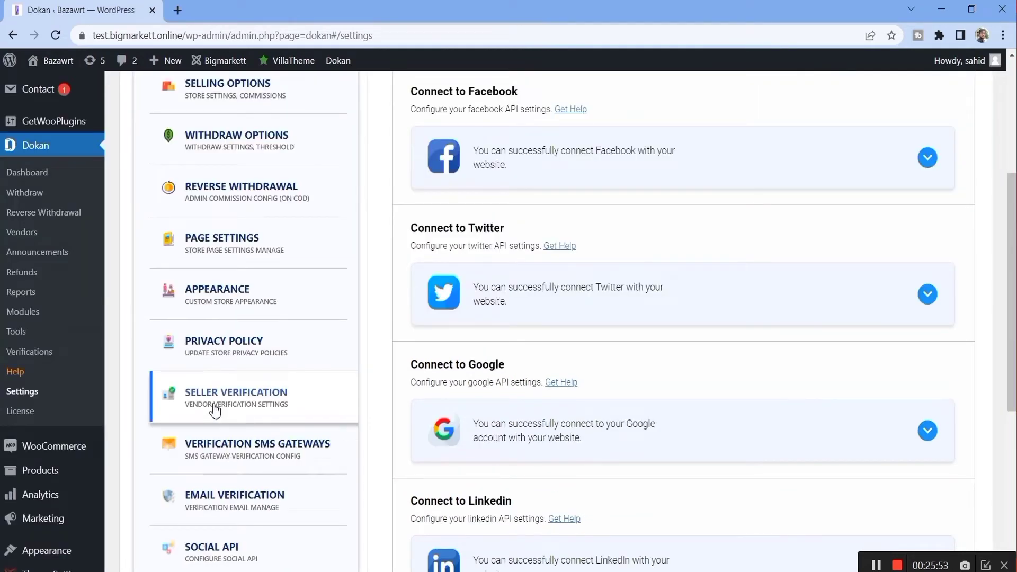
{"action": "scroll", "coordinate": [215, 410], "scroll_direction": "up", "scroll_amount": 4}
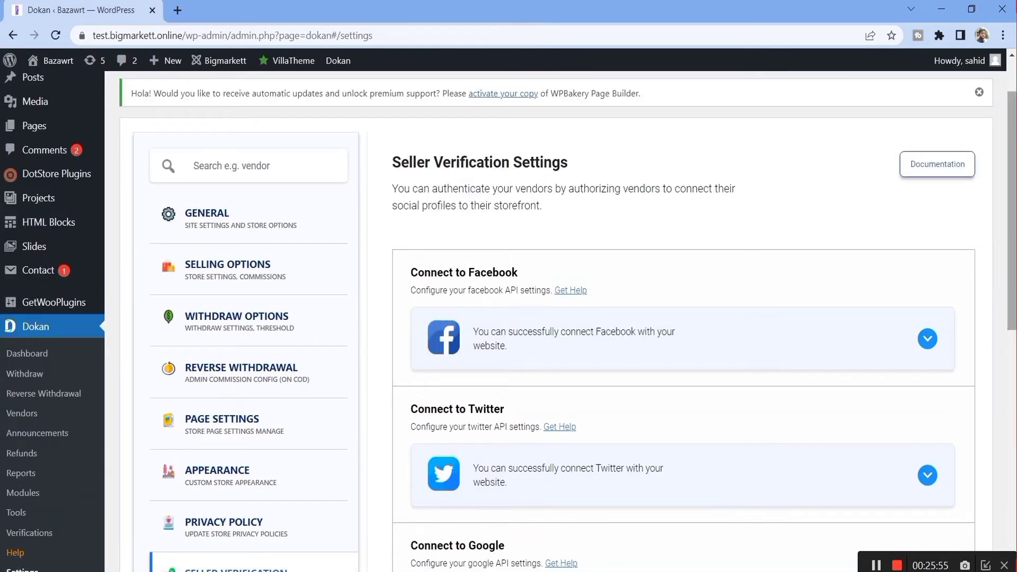
{"action": "scroll", "coordinate": [1014, 242], "scroll_direction": "down", "scroll_amount": 2}
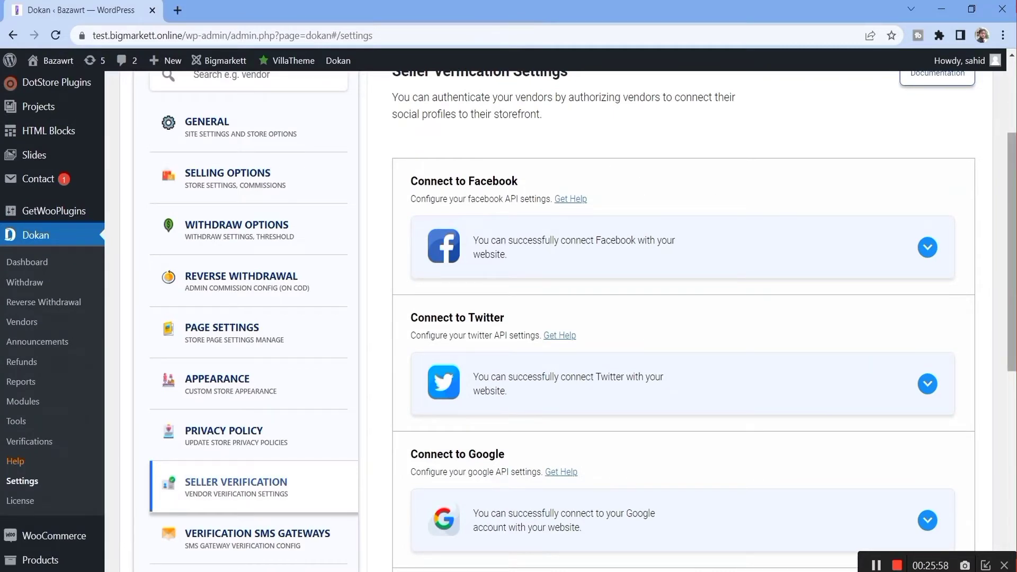
{"action": "scroll", "coordinate": [683, 318], "scroll_direction": "down", "scroll_amount": 2}
{"action": "scroll", "coordinate": [683, 318], "scroll_direction": "down", "scroll_amount": 3}
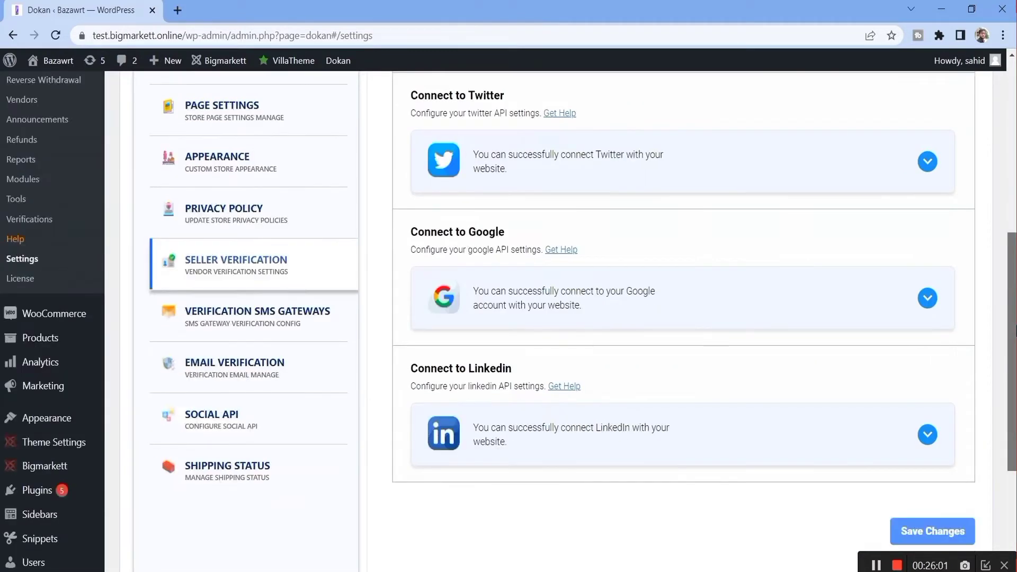
{"action": "scroll", "coordinate": [590, 447], "scroll_direction": "up", "scroll_amount": 3}
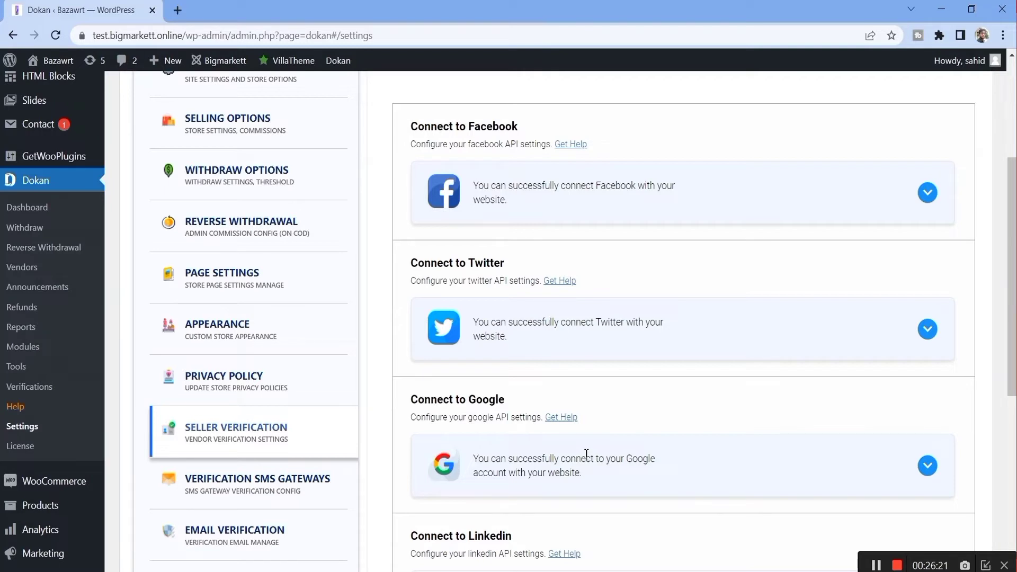
Step: Expand the Connect to Google card's App Settings panel
{"action": "left_click", "coordinate": [928, 466]}
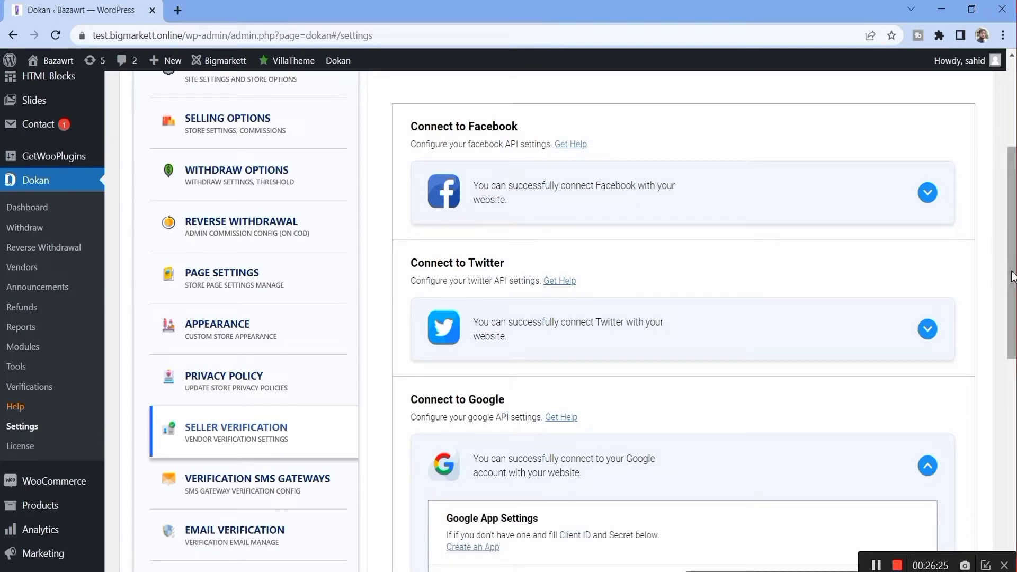
{"action": "left_click_drag", "start_coordinate": [1013, 275], "coordinate": [1013, 379]}
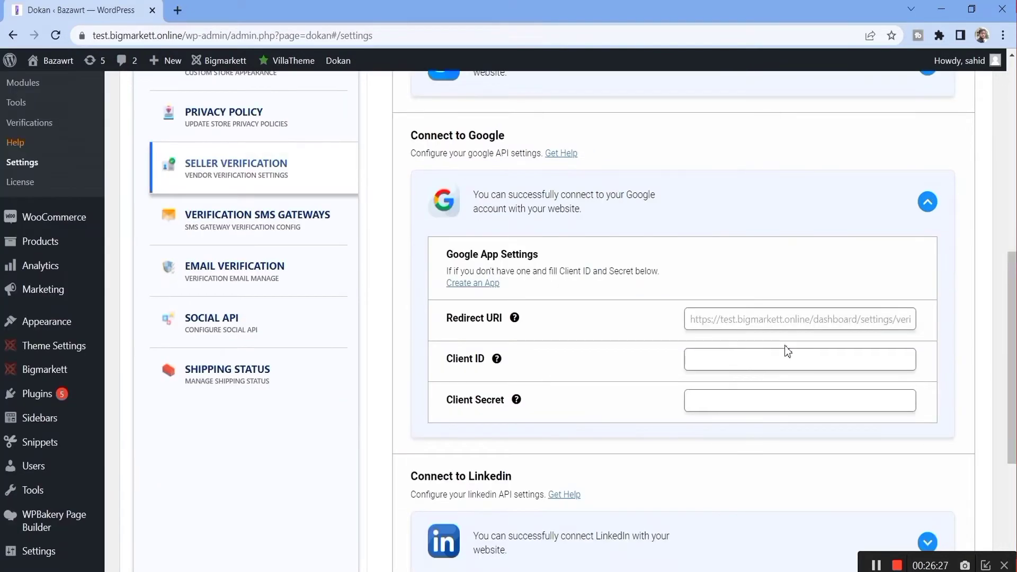
{"action": "scroll", "coordinate": [610, 298], "scroll_direction": "down", "scroll_amount": 2}
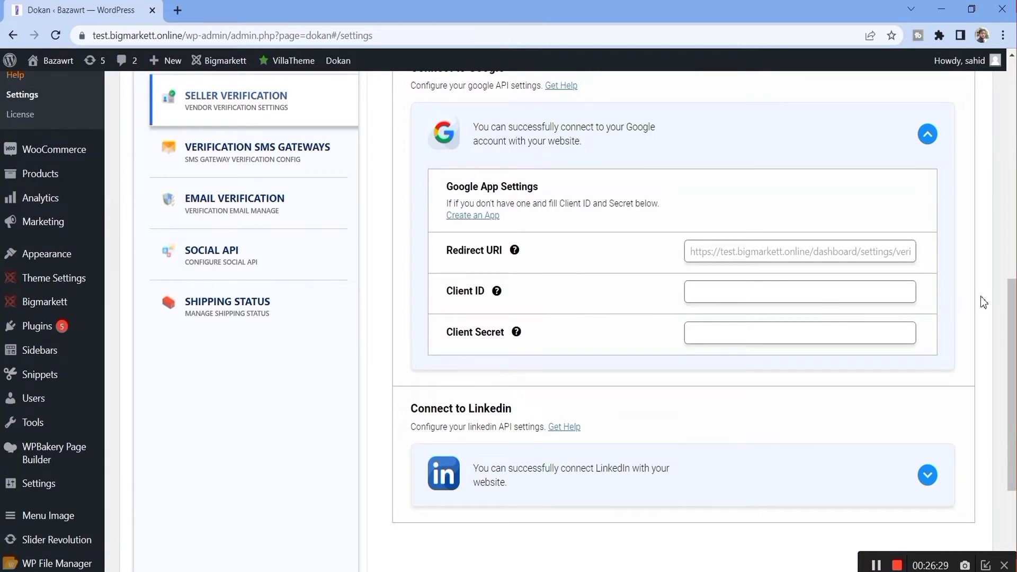
{"action": "scroll", "coordinate": [1012, 317], "scroll_direction": "down", "scroll_amount": 3}
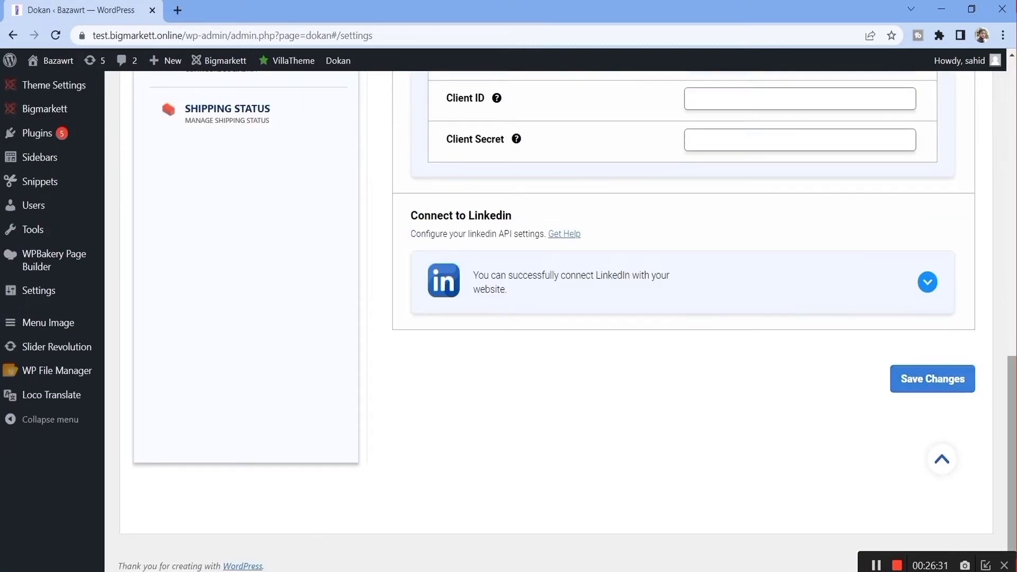
{"action": "scroll", "coordinate": [931, 222], "scroll_direction": "up", "scroll_amount": 8}
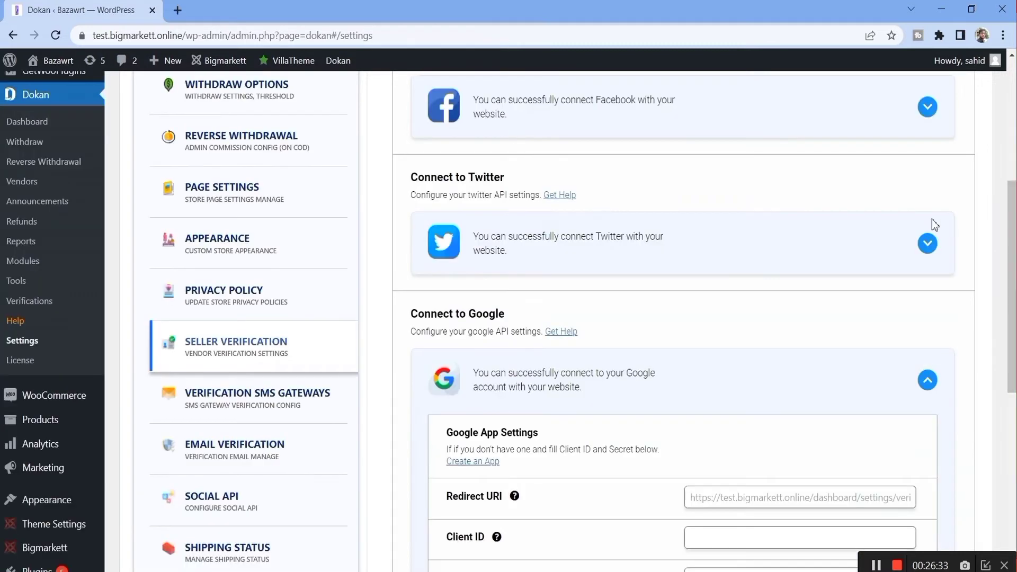
Step: Expand the Connect to Facebook card to show Site Url, App Id and App Secret
{"action": "left_click", "coordinate": [927, 107]}
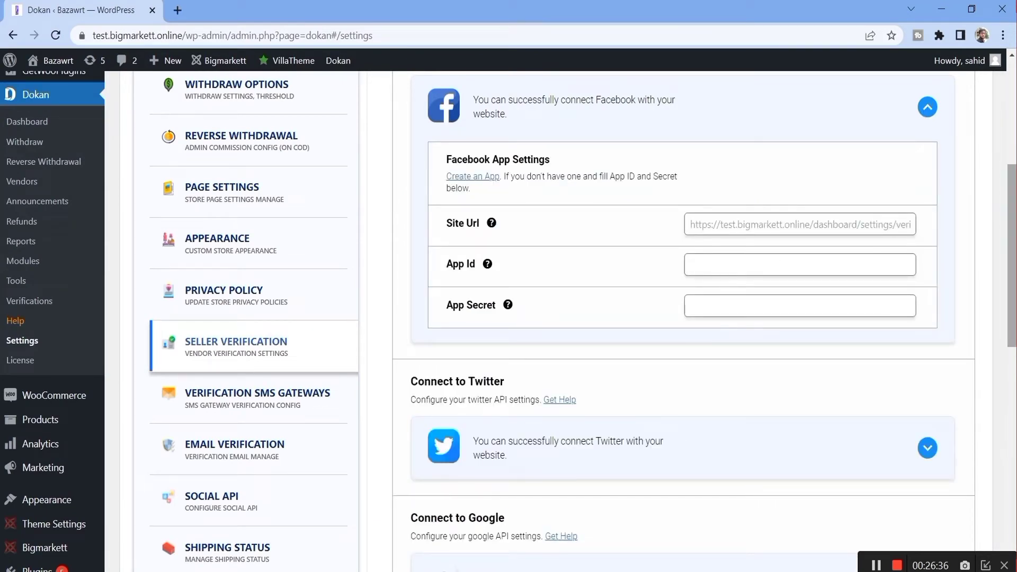
{"action": "scroll", "coordinate": [1012, 296], "scroll_direction": "down", "scroll_amount": 9}
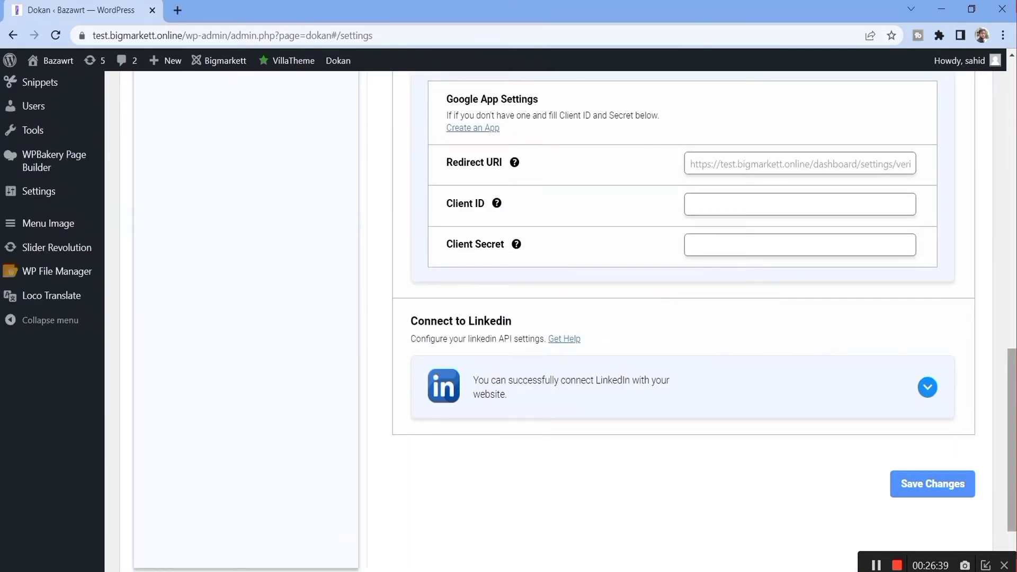
{"action": "scroll", "coordinate": [540, 419], "scroll_direction": "up", "scroll_amount": 4}
{"action": "mouse_move", "coordinate": [502, 447]}
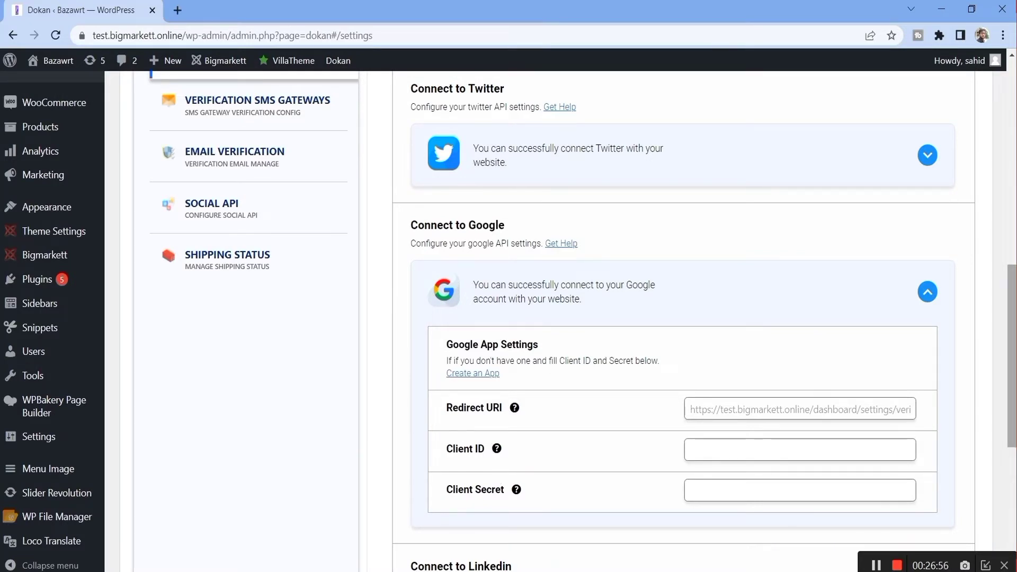
{"action": "scroll", "coordinate": [1011, 355], "scroll_direction": "up", "scroll_amount": 7}
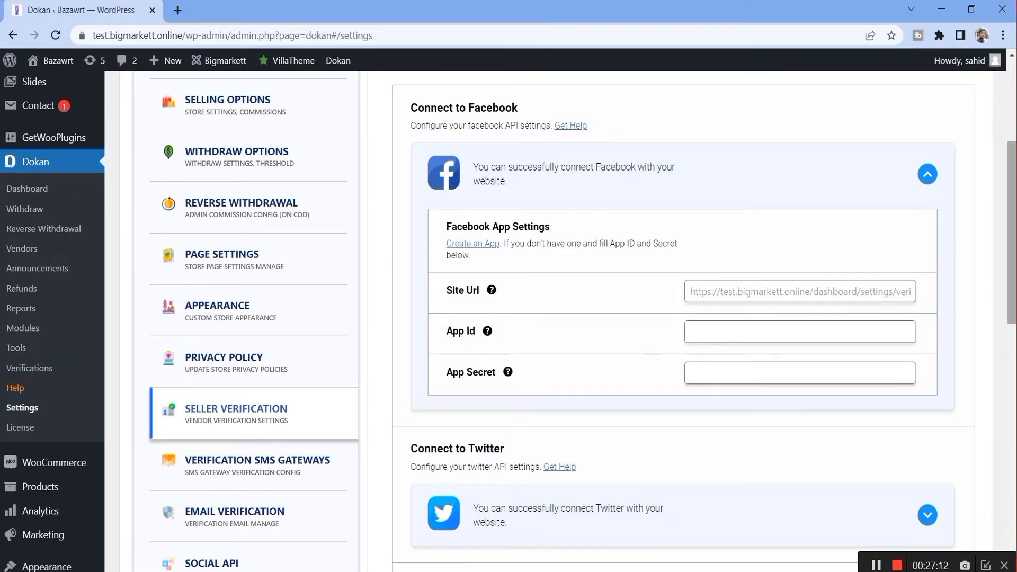
{"action": "scroll", "coordinate": [907, 407], "scroll_direction": "down", "scroll_amount": 8}
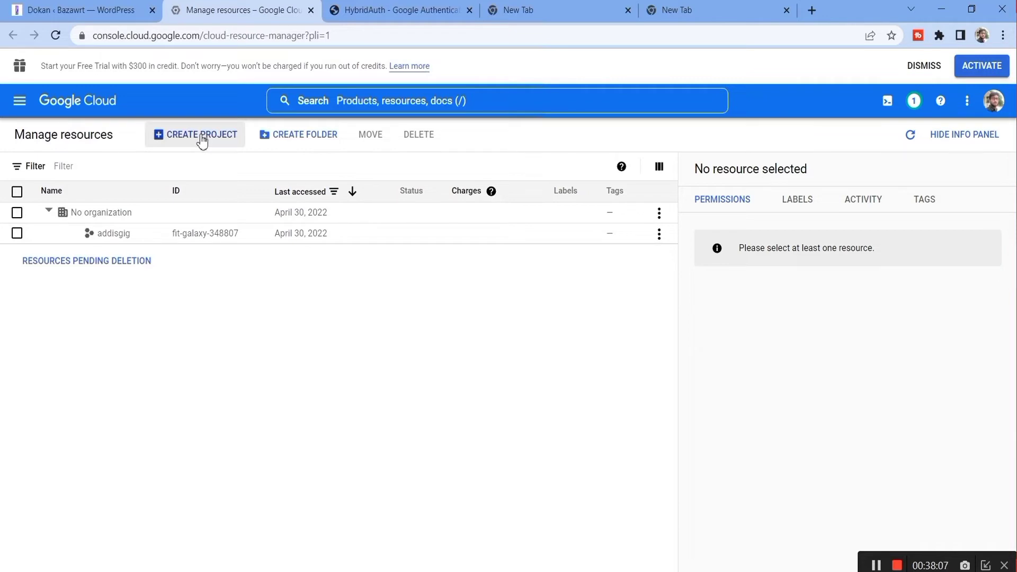
Step: Create a new Google Cloud project named 'youtube' and select it
{"action": "left_click", "coordinate": [201, 139]}
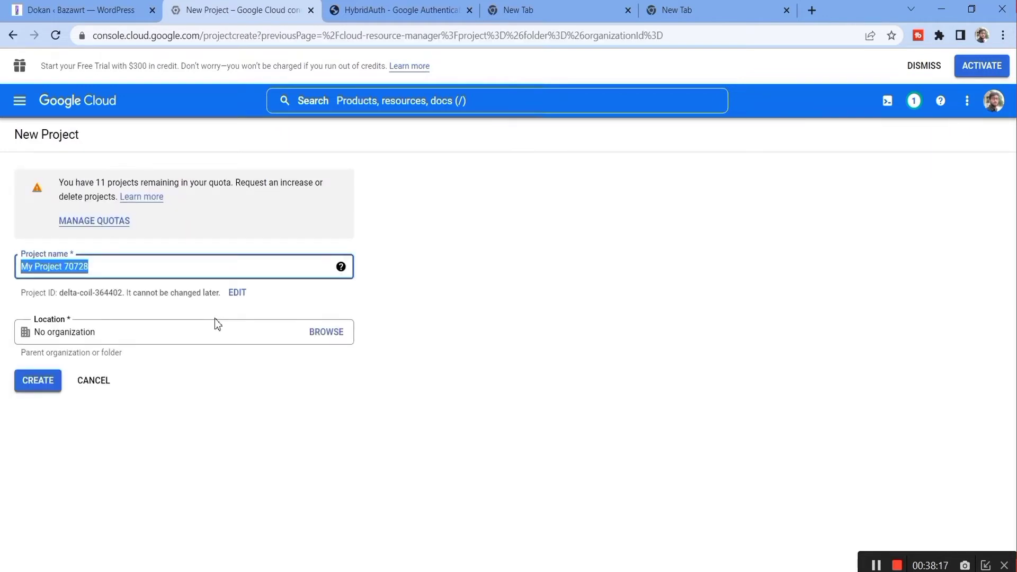
{"action": "type", "text": "youtube"}
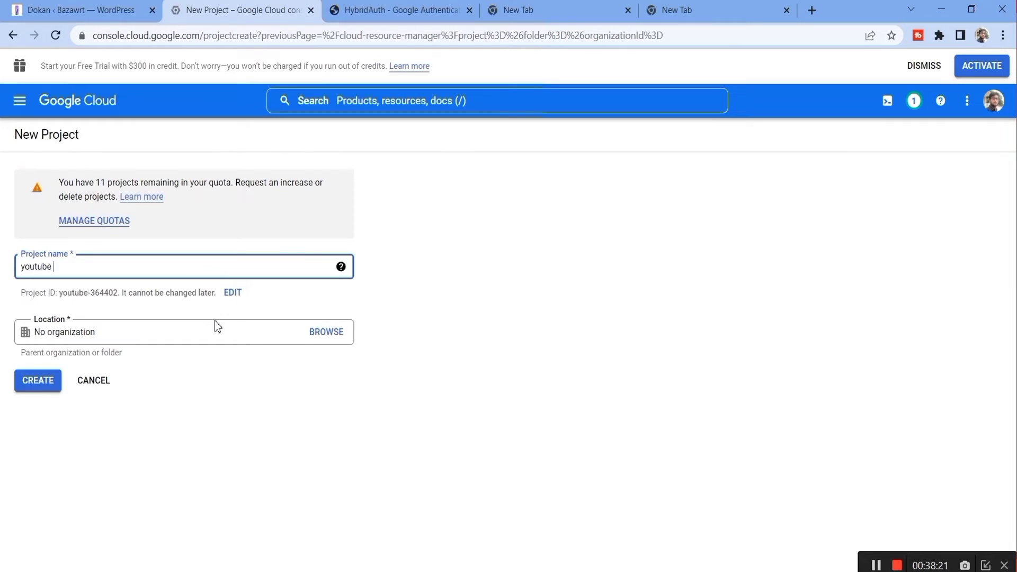
{"action": "left_click", "coordinate": [33, 386]}
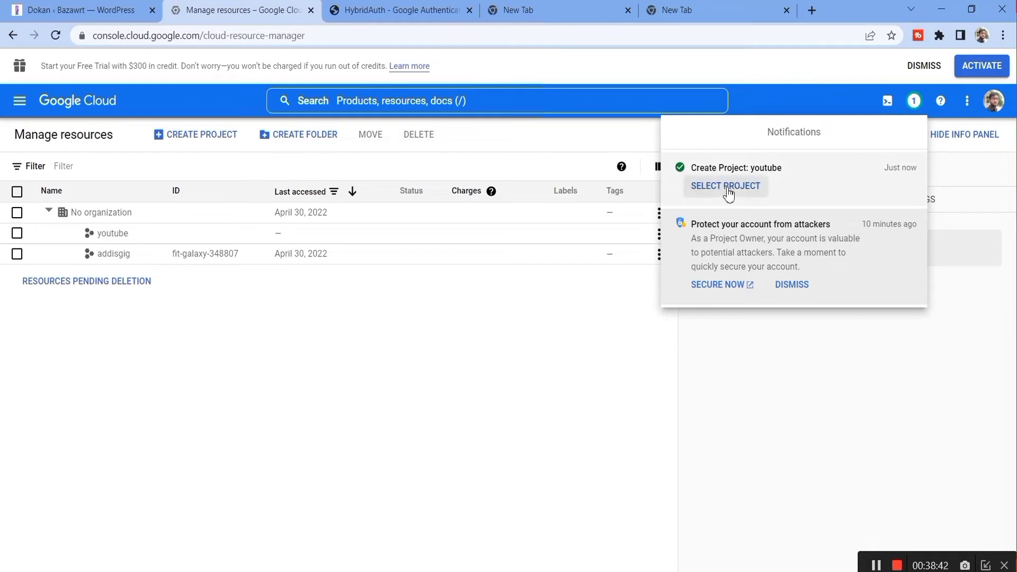
{"action": "left_click", "coordinate": [726, 186]}
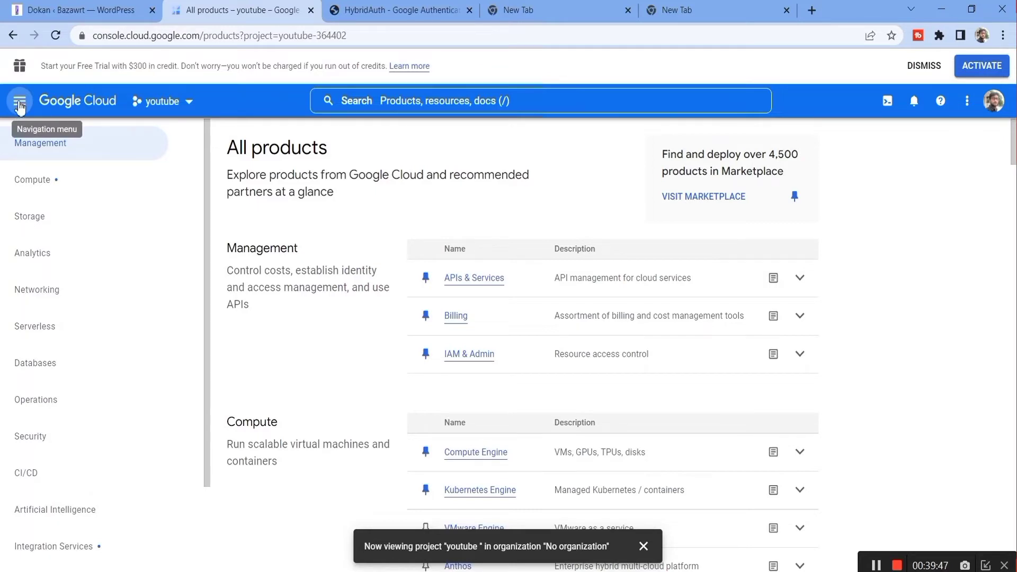
Step: Start an External-user-type OAuth consent screen via APIs & Services
{"action": "left_click", "coordinate": [19, 103]}
{"action": "mouse_move", "coordinate": [139, 285]}
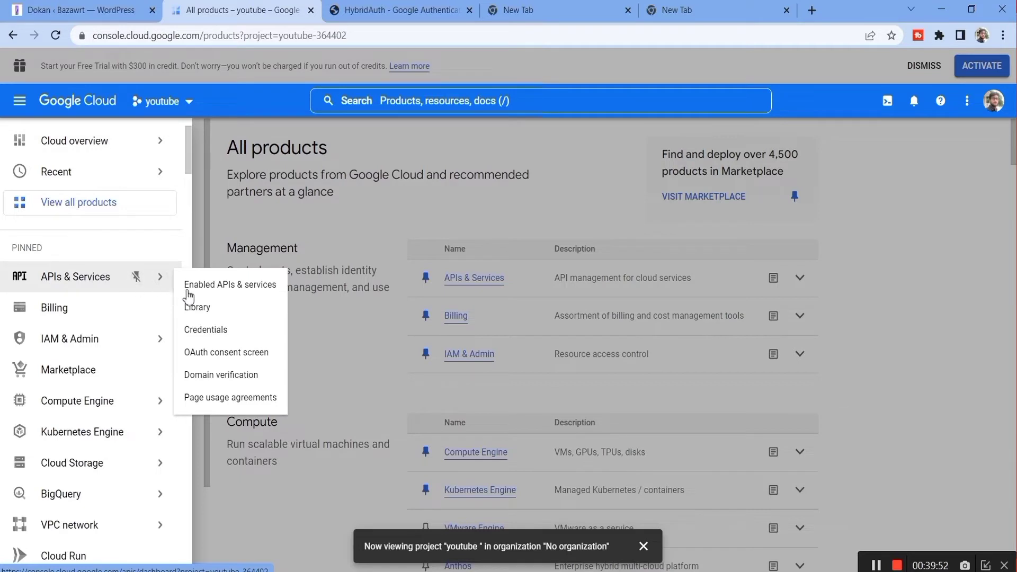
{"action": "left_click", "coordinate": [212, 360]}
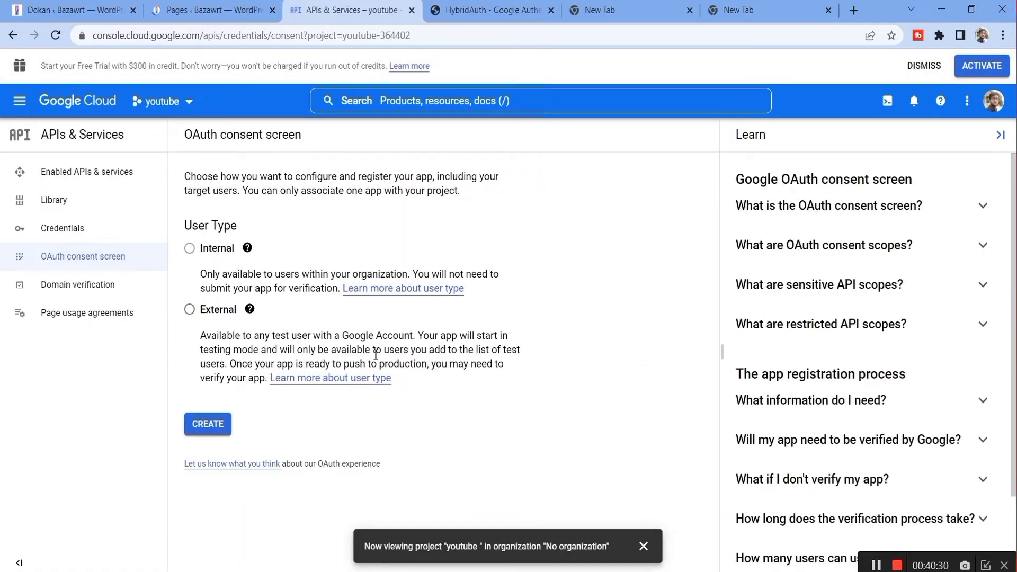
{"action": "left_click", "coordinate": [191, 313]}
{"action": "left_click", "coordinate": [213, 427]}
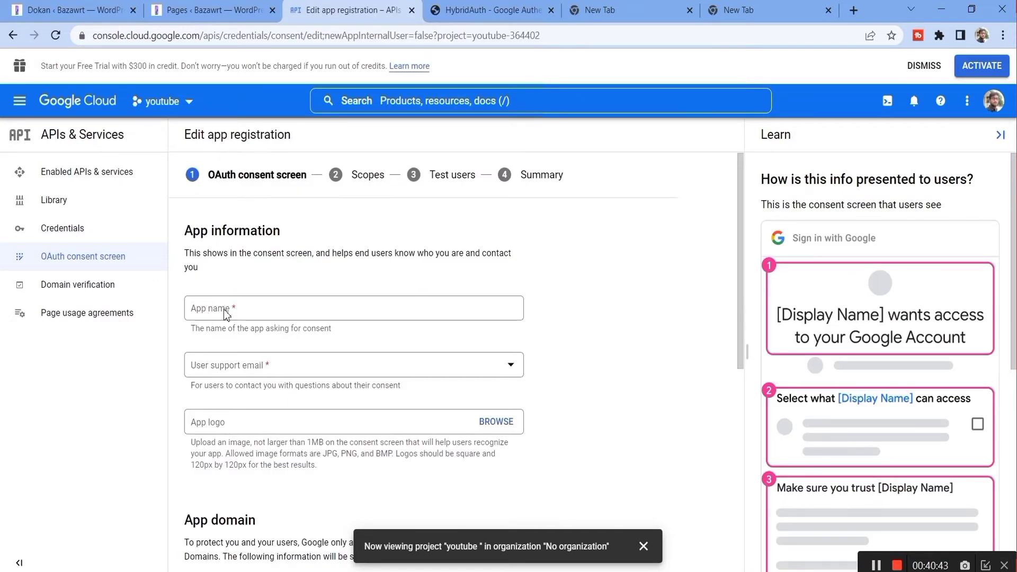
Step: Name the app 'ecommerce' and choose the account's address as user support email
{"action": "left_click", "coordinate": [226, 311]}
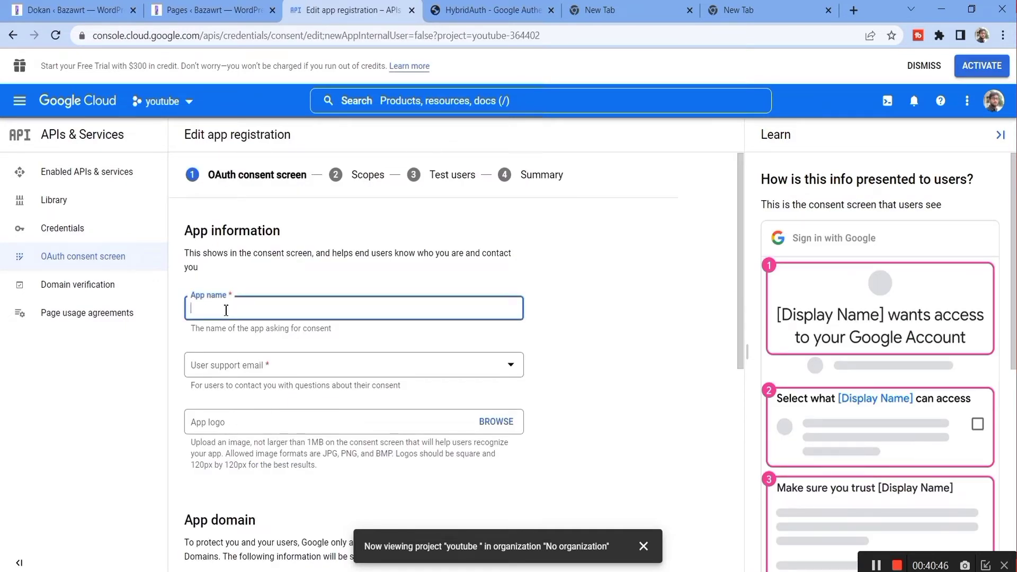
{"action": "type", "text": "ecommerce"}
{"action": "left_click", "coordinate": [223, 365]}
{"action": "left_click", "coordinate": [265, 373]}
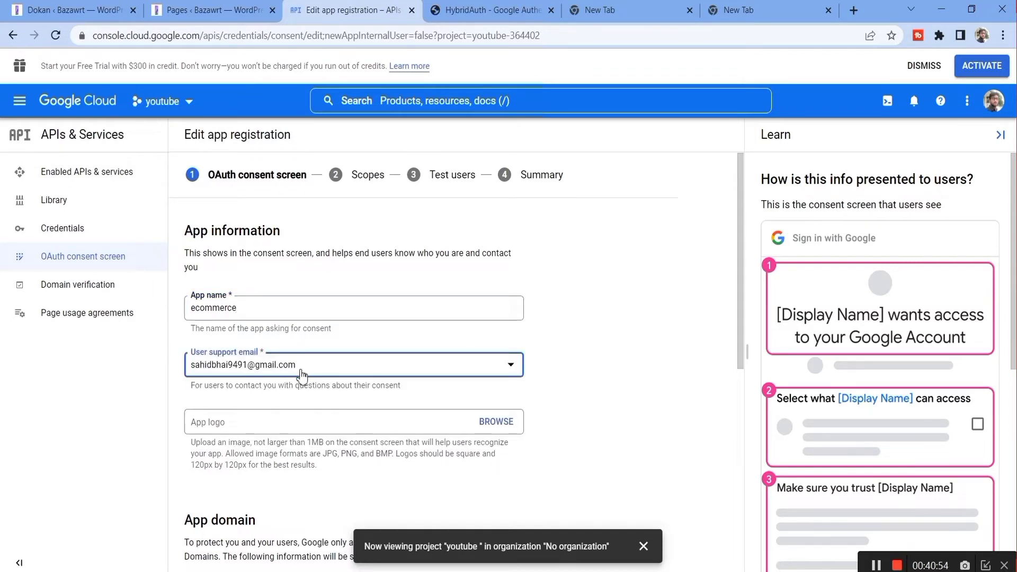
{"action": "left_click", "coordinate": [297, 370]}
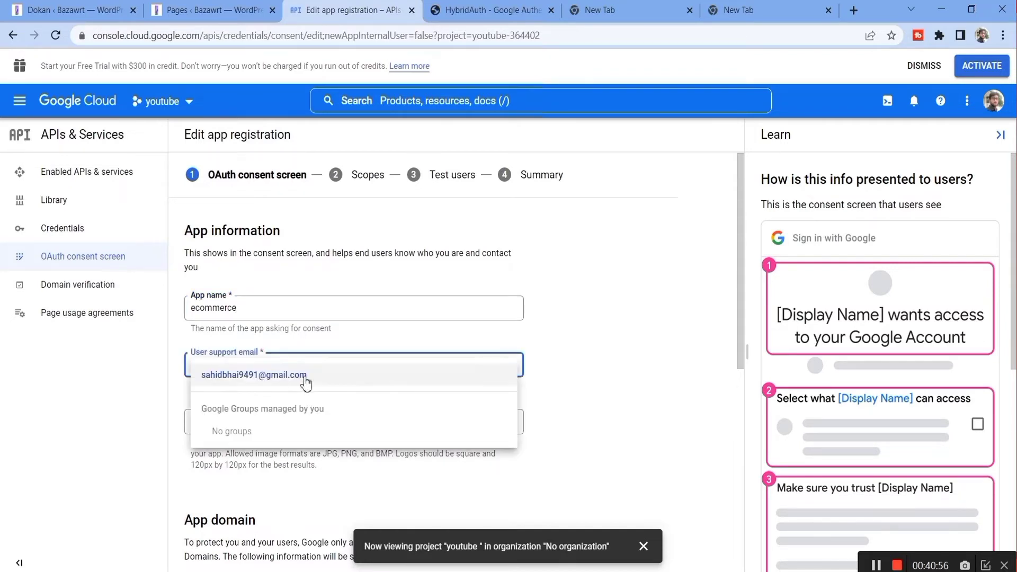
{"action": "left_click_drag", "start_coordinate": [313, 382], "coordinate": [199, 386]}
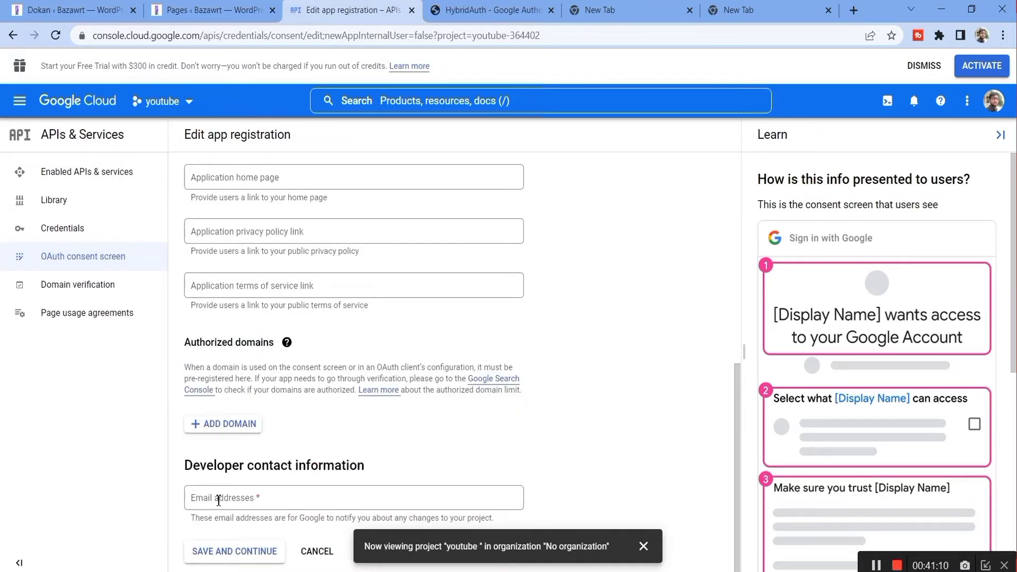
Step: Enter the account's e-mail address as the developer contact email
{"action": "left_click", "coordinate": [218, 500]}
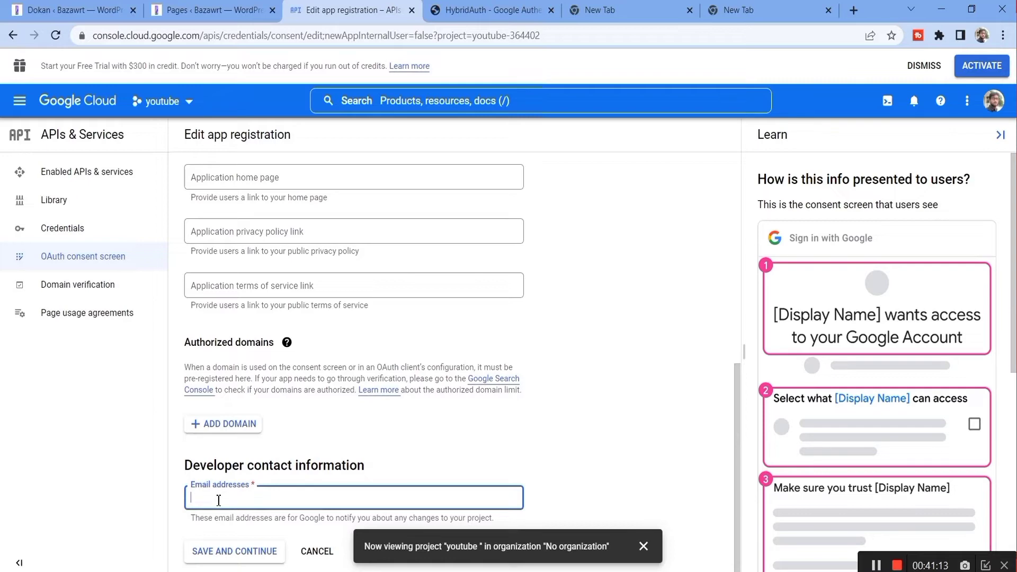
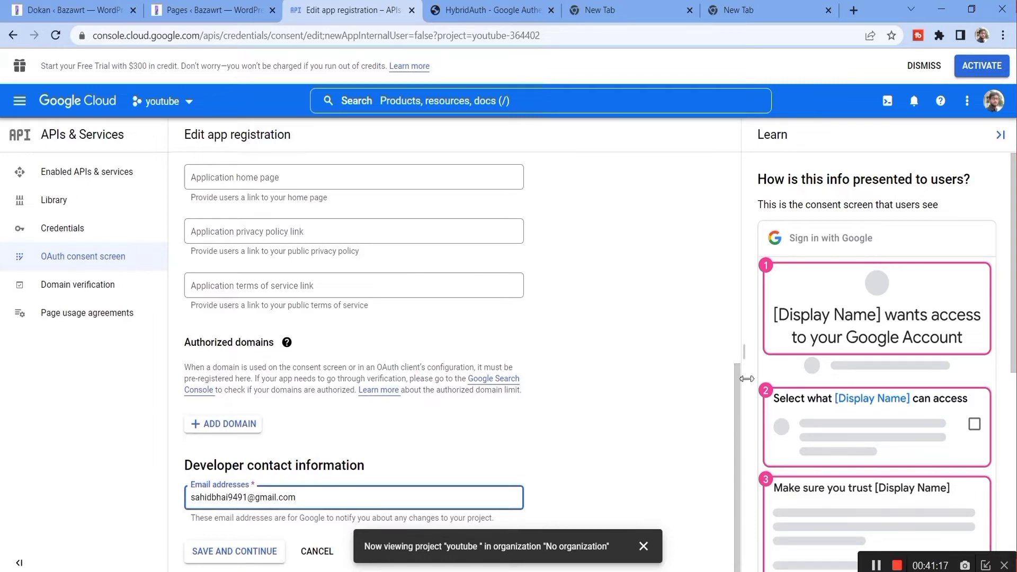
{"action": "left_click_drag", "start_coordinate": [735, 383], "coordinate": [741, 295]}
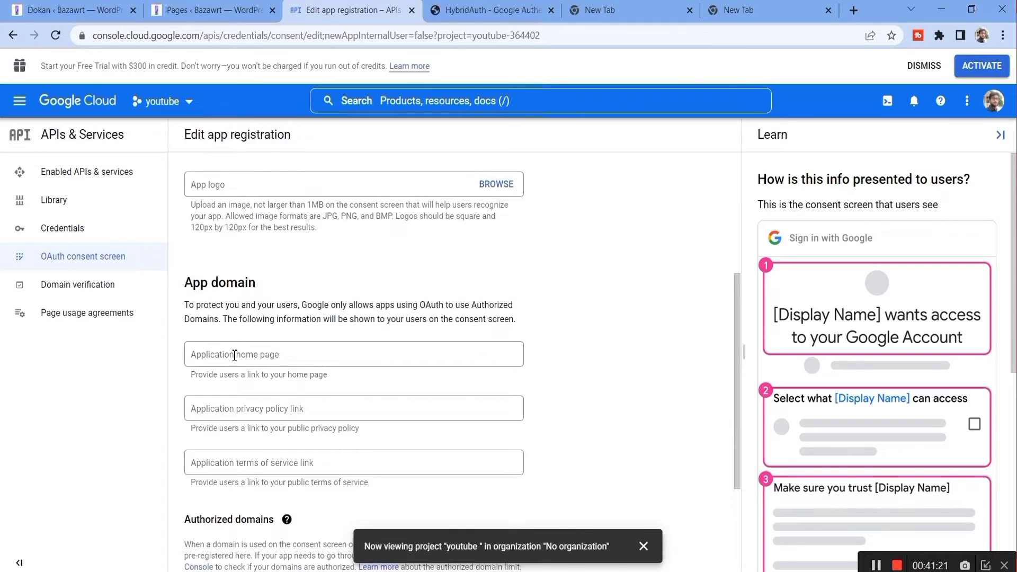
Step: Copy the WordPress Home page link and paste it as the app home page URL
{"action": "left_click", "coordinate": [209, 10]}
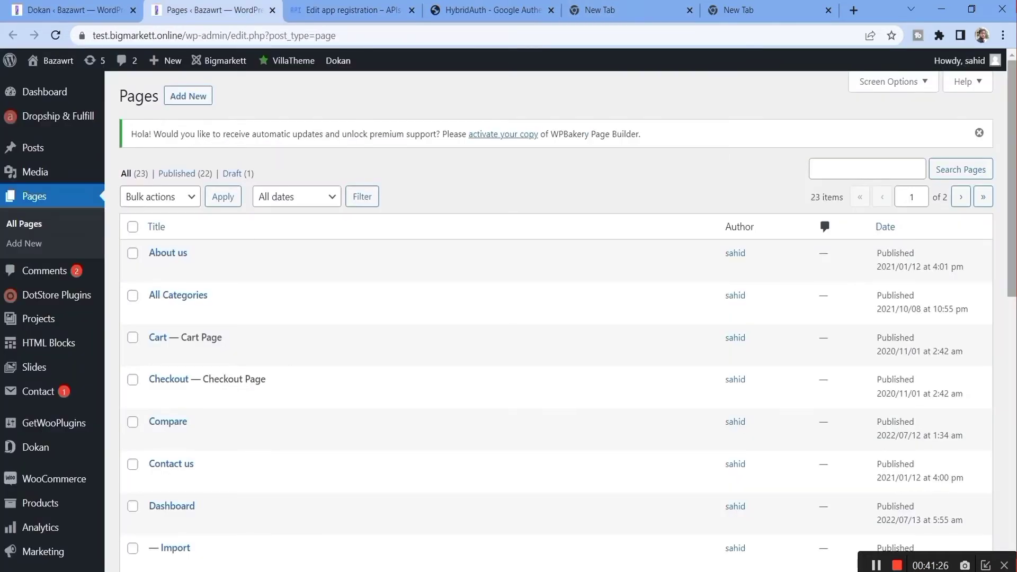
{"action": "scroll", "coordinate": [111, 292], "scroll_direction": "down", "scroll_amount": 6}
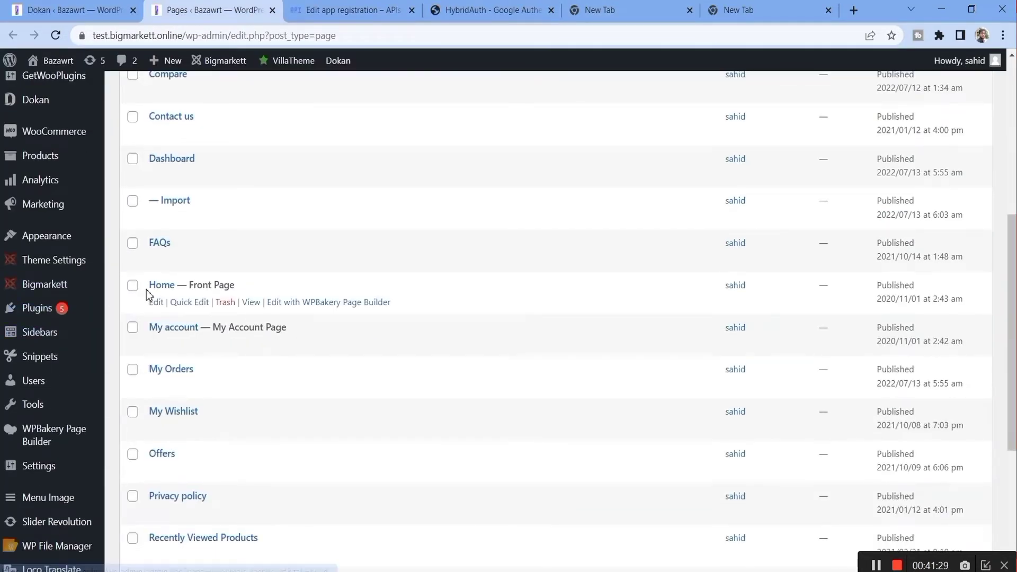
{"action": "mouse_move", "coordinate": [220, 292]}
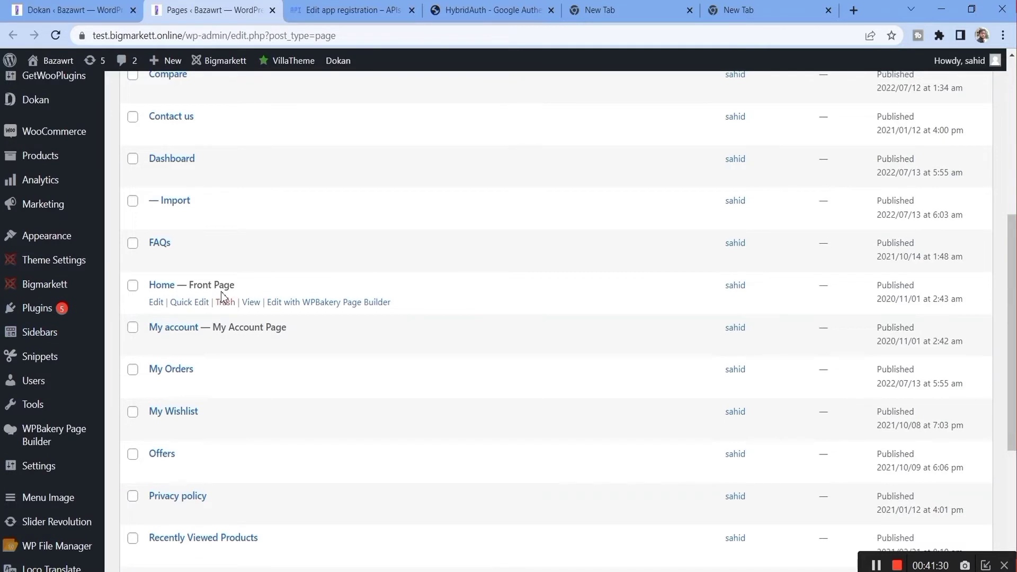
{"action": "right_click", "coordinate": [251, 306]}
{"action": "left_click", "coordinate": [316, 405]}
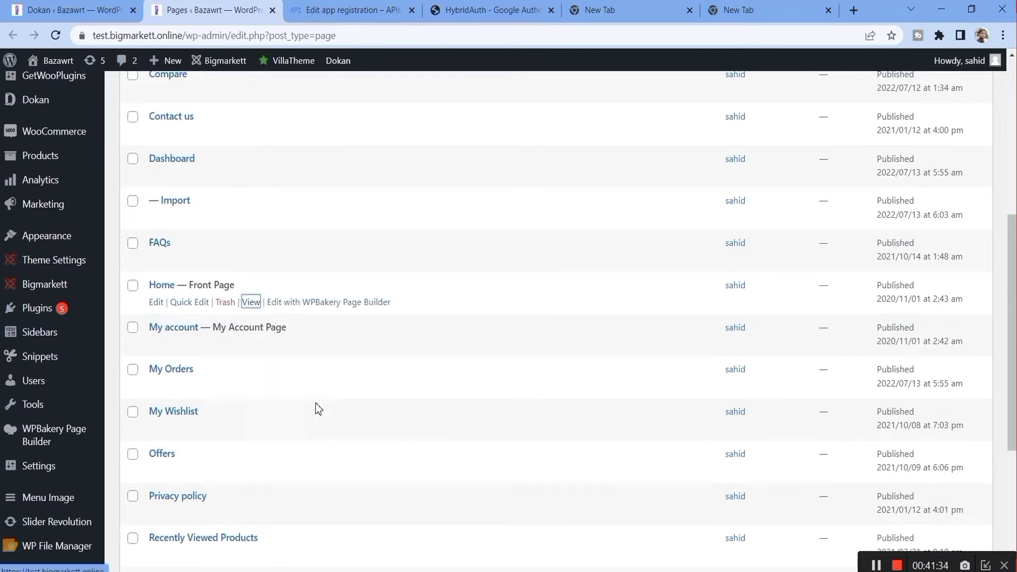
{"action": "left_click", "coordinate": [353, 10]}
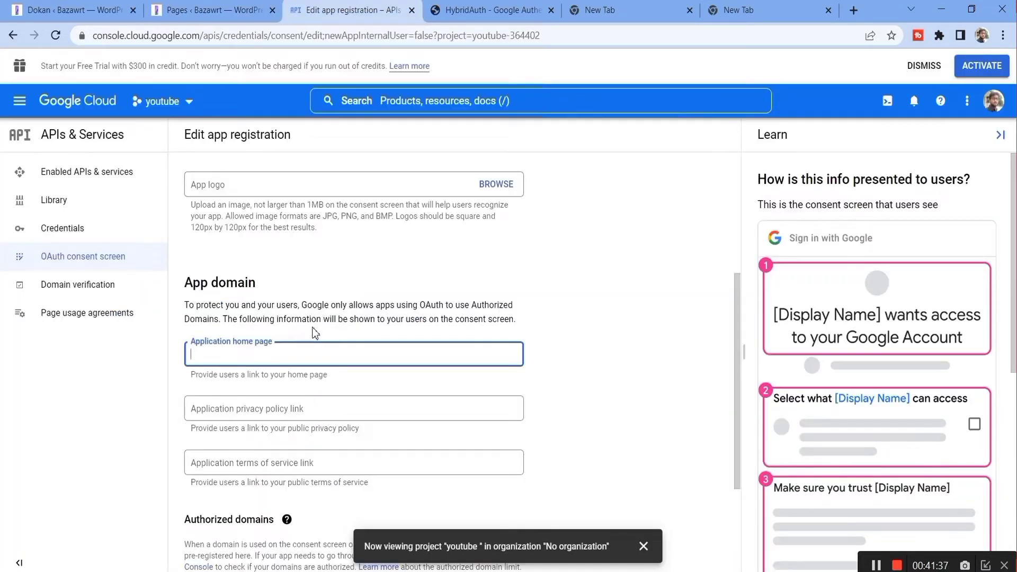
{"action": "key", "text": "ctrl+v"}
Step: Paste the Privacy policy page link into the privacy policy URL field
{"action": "left_click", "coordinate": [258, 415]}
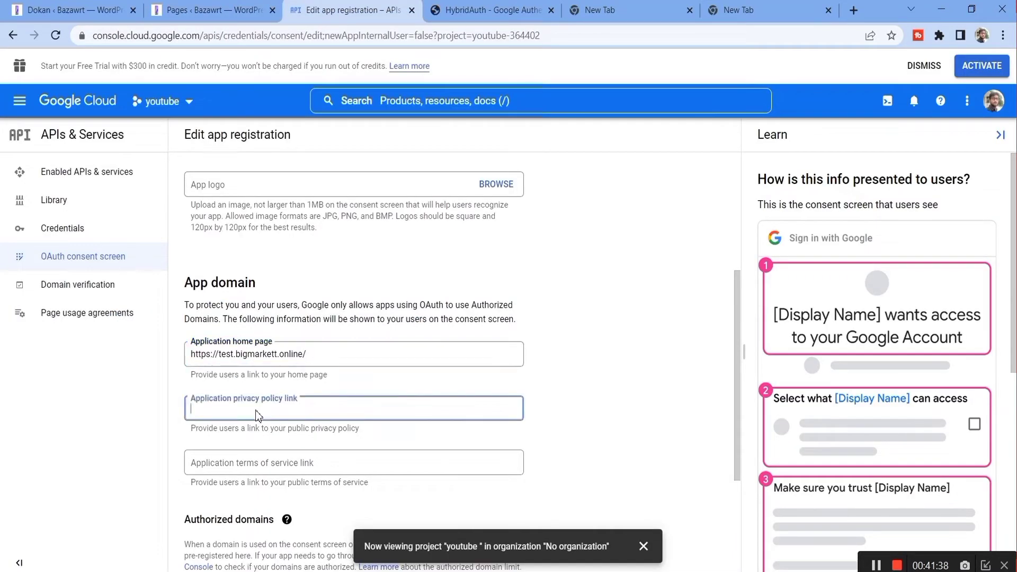
{"action": "left_click", "coordinate": [211, 7]}
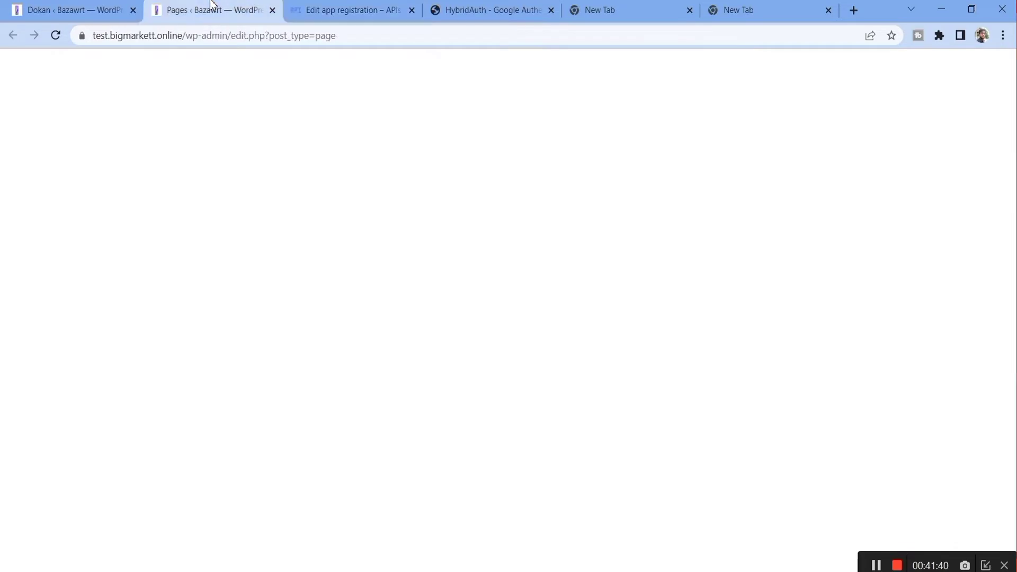
{"action": "scroll", "coordinate": [391, 345], "scroll_direction": "down", "scroll_amount": 3}
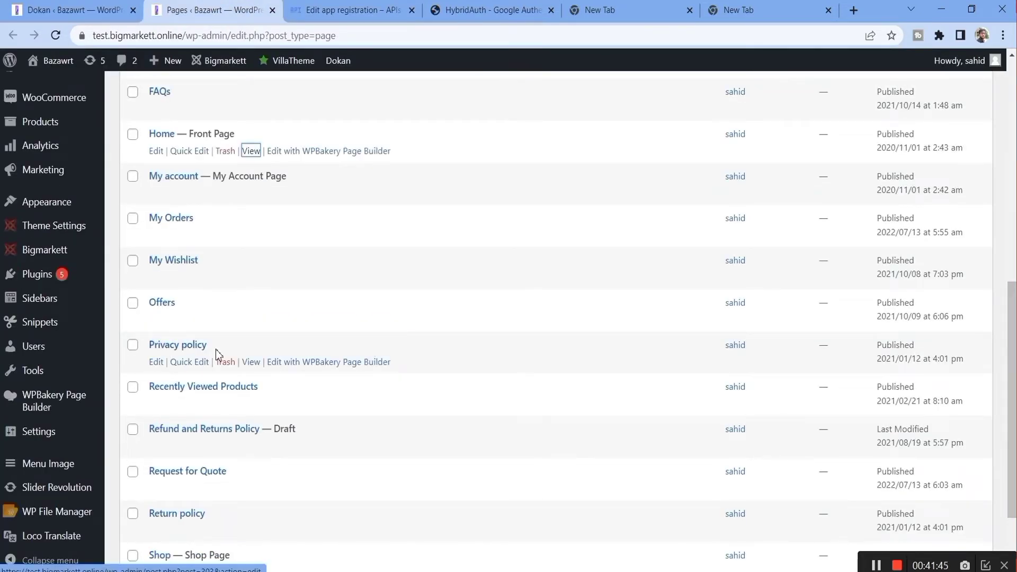
{"action": "right_click", "coordinate": [251, 364]}
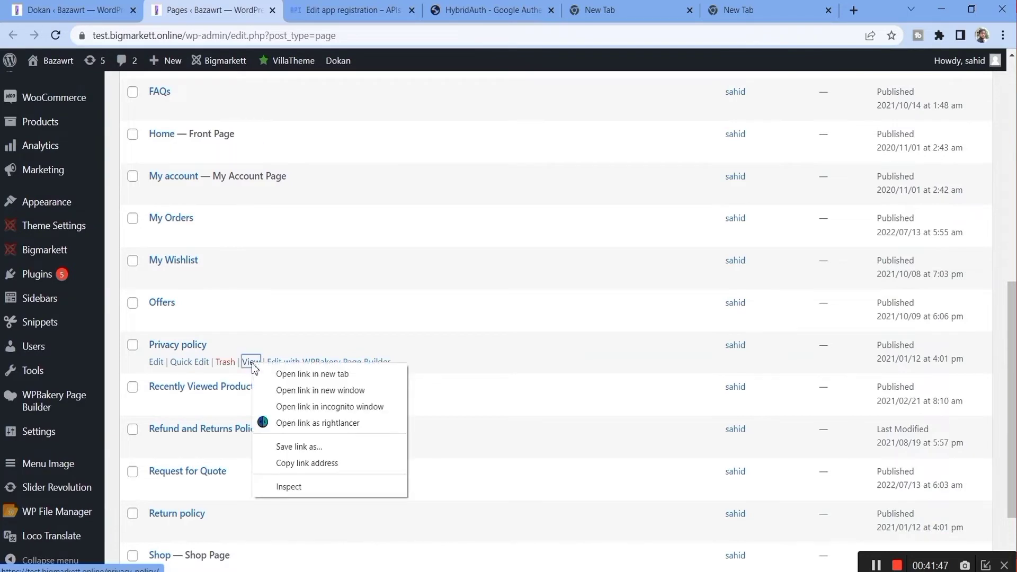
{"action": "left_click", "coordinate": [319, 464]}
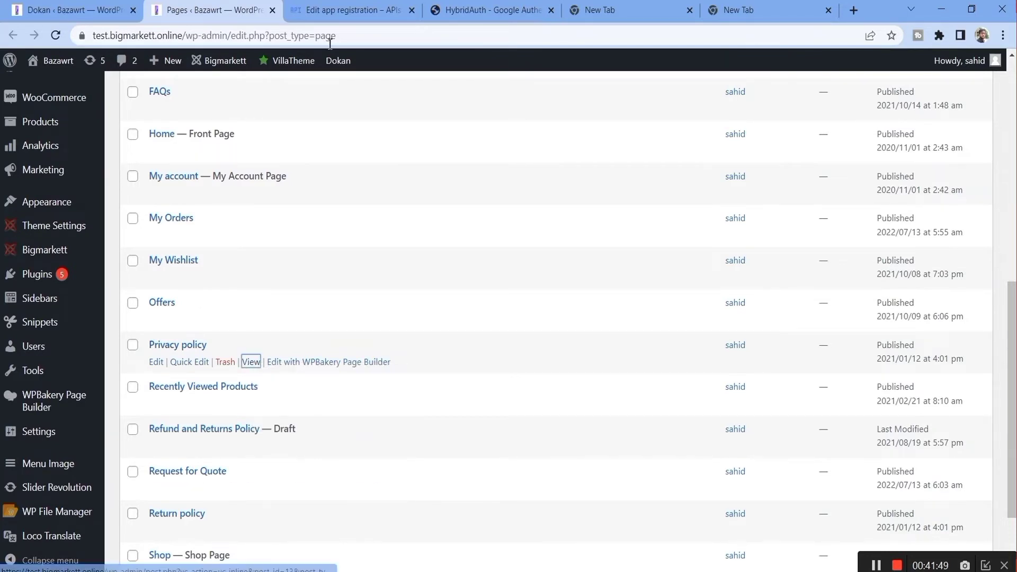
{"action": "left_click", "coordinate": [349, 9]}
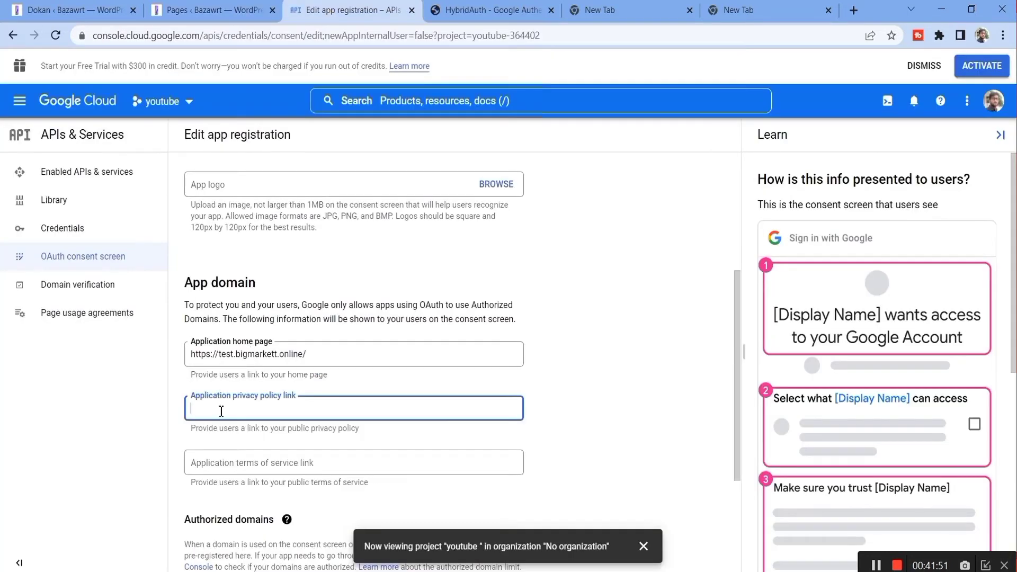
{"action": "key", "text": "ctrl+v"}
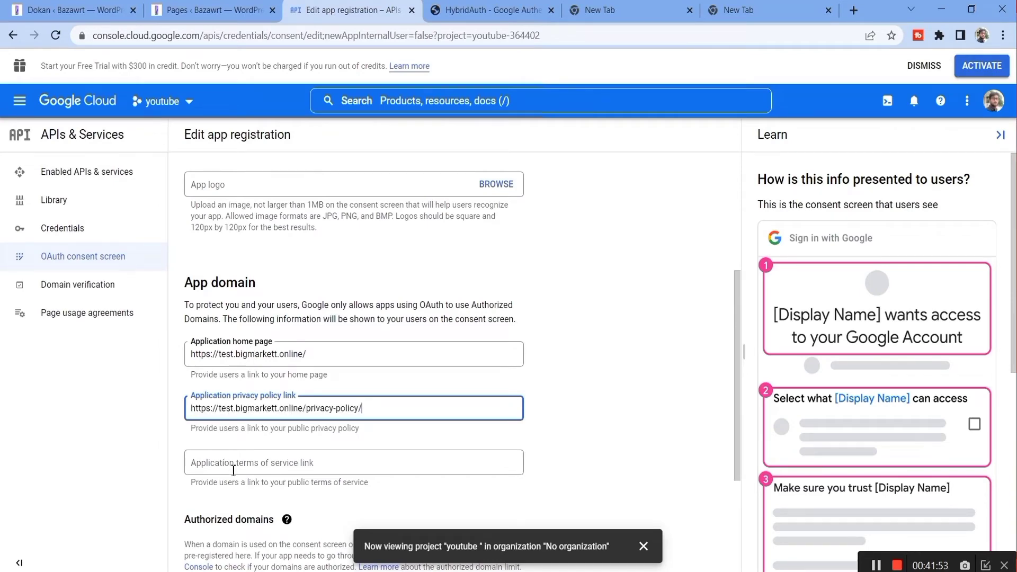
Step: Copy the Terms & Conditions page link from page two and paste it as terms of service URL
{"action": "left_click", "coordinate": [191, 10]}
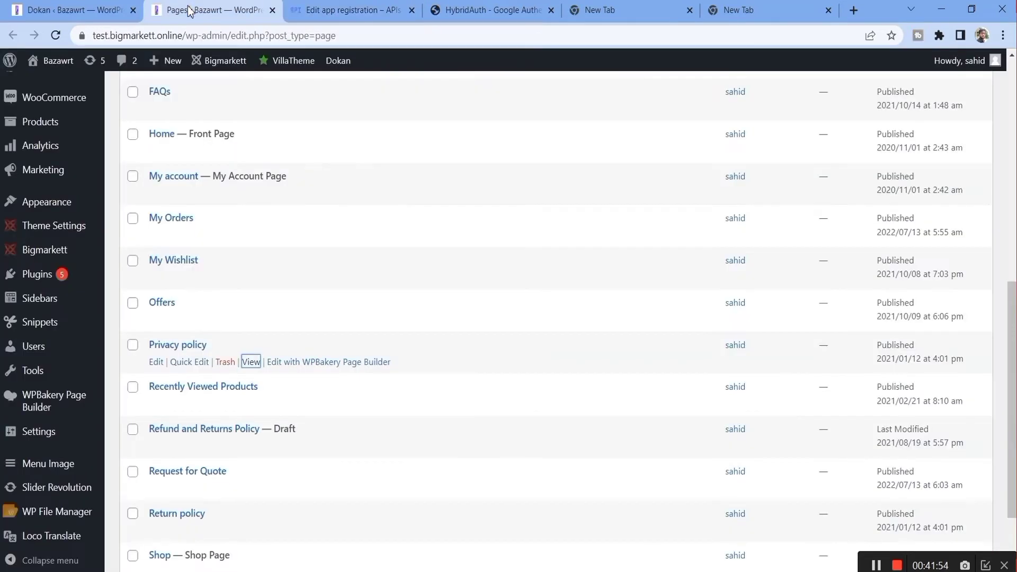
{"action": "scroll", "coordinate": [1013, 291], "scroll_direction": "up", "scroll_amount": 1}
{"action": "scroll", "coordinate": [1013, 290], "scroll_direction": "up", "scroll_amount": 1}
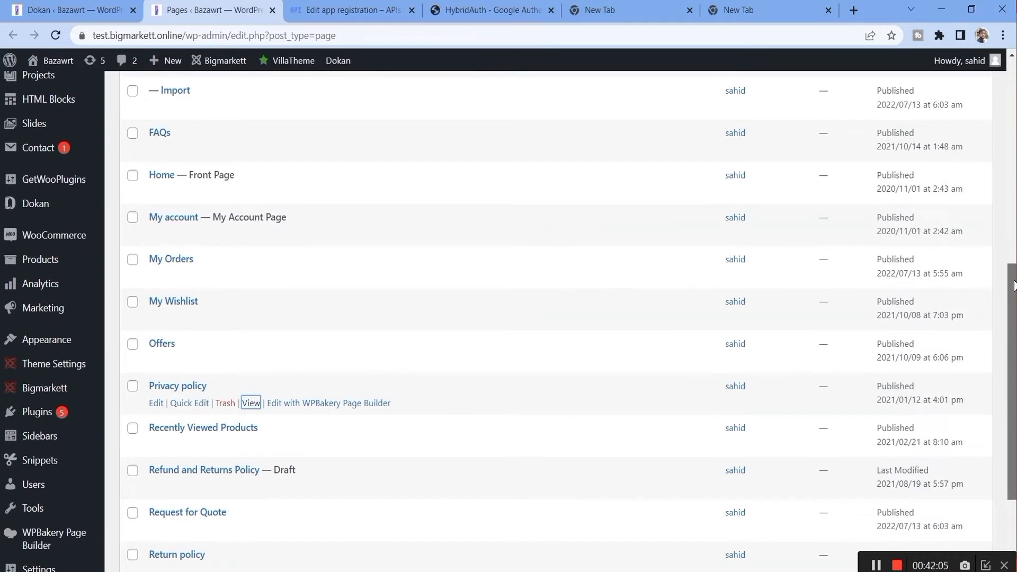
{"action": "scroll", "coordinate": [1013, 286], "scroll_direction": "up", "scroll_amount": 3}
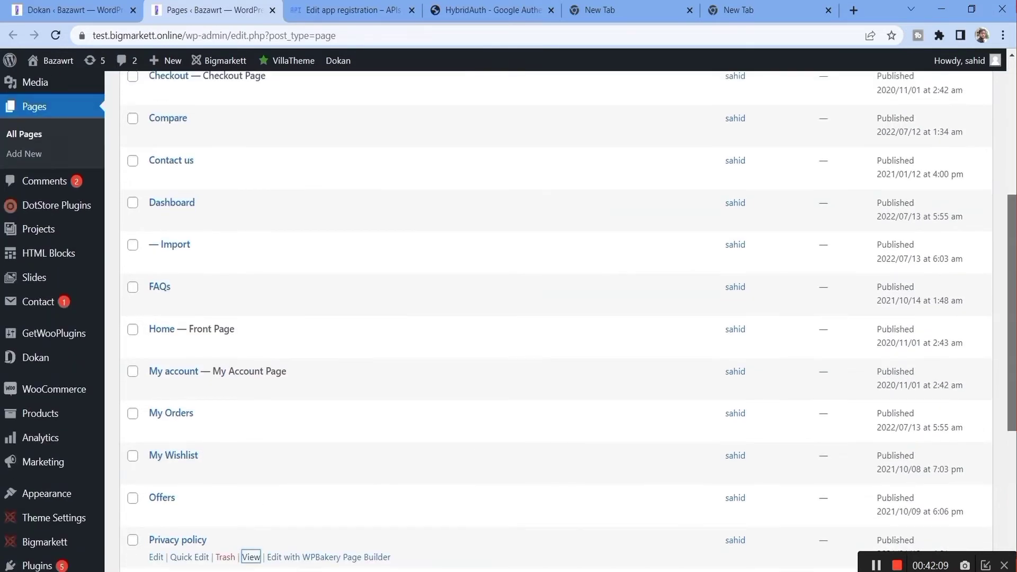
{"action": "scroll", "coordinate": [1013, 286], "scroll_direction": "up", "scroll_amount": 5}
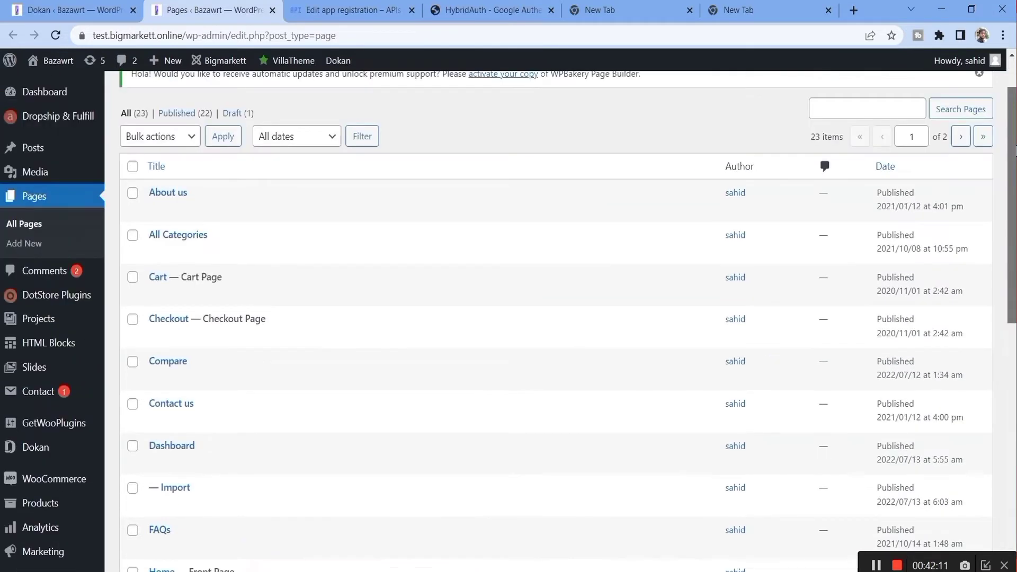
{"action": "left_click", "coordinate": [959, 138]}
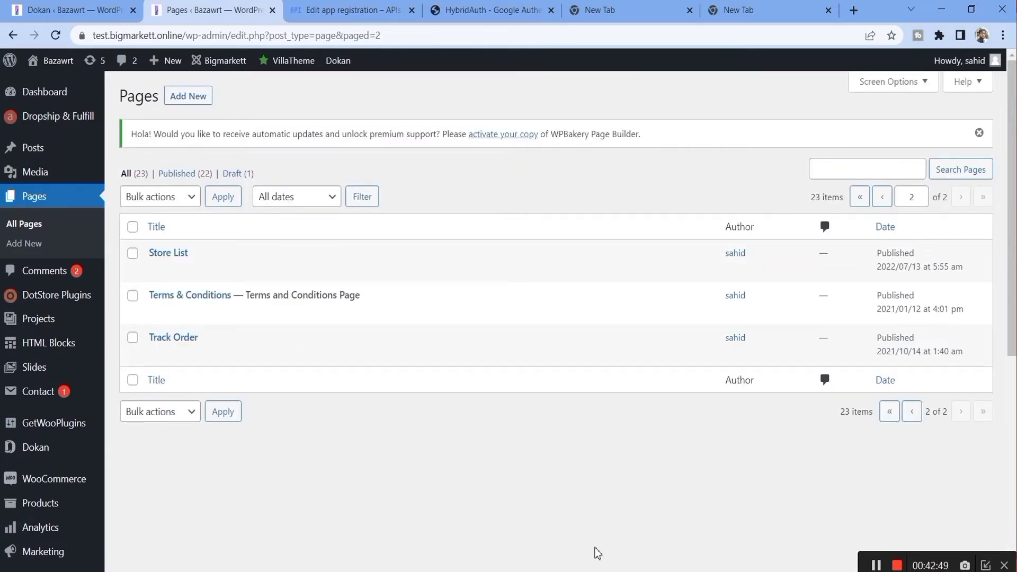
{"action": "mouse_move", "coordinate": [159, 309]}
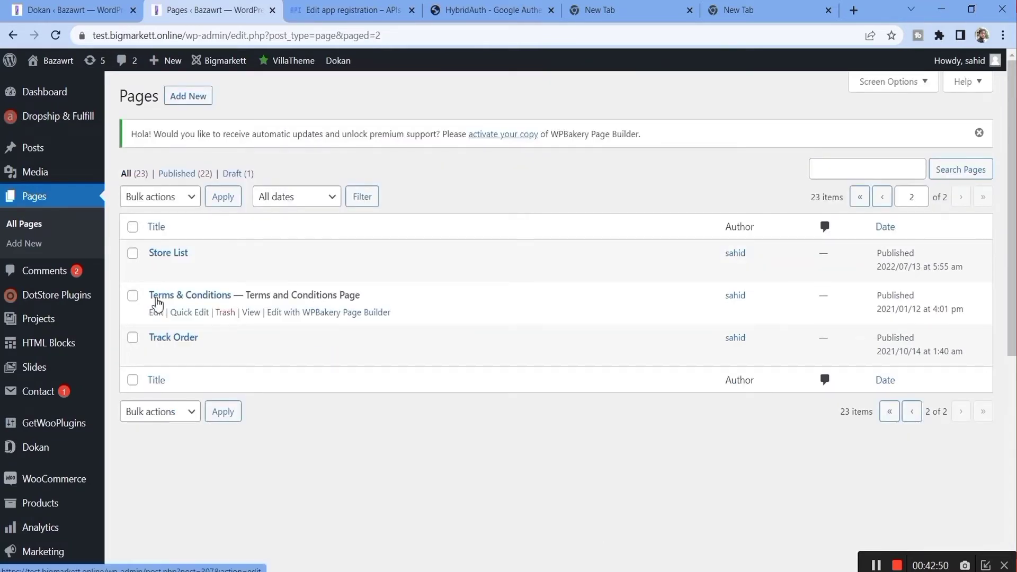
{"action": "right_click", "coordinate": [250, 314]}
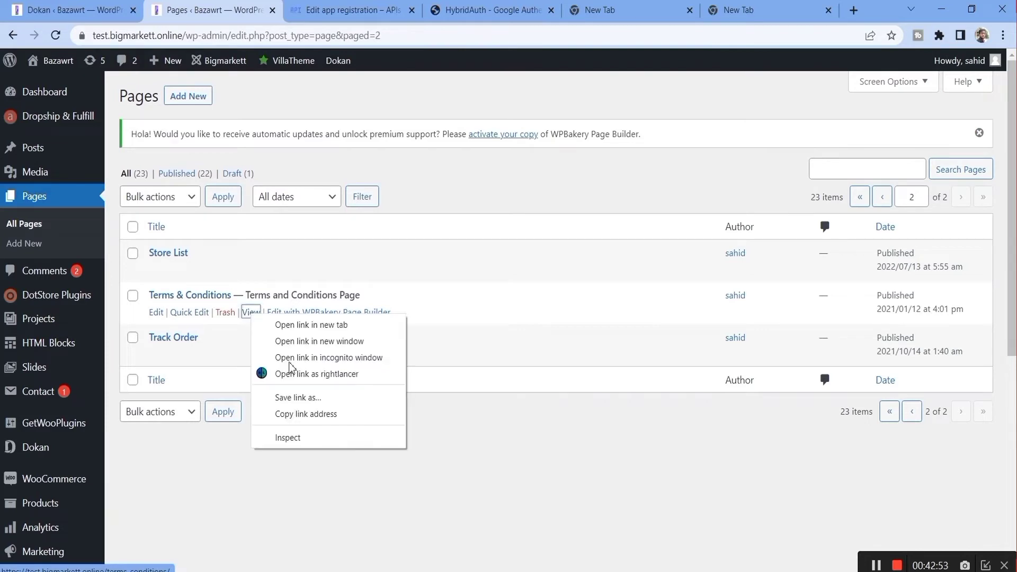
{"action": "left_click", "coordinate": [307, 417]}
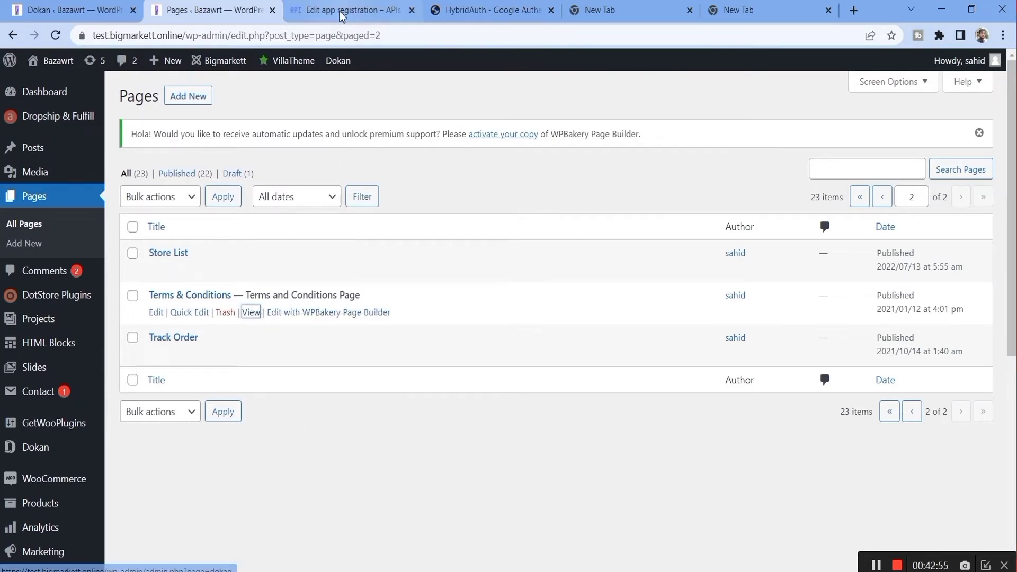
{"action": "left_click", "coordinate": [341, 15]}
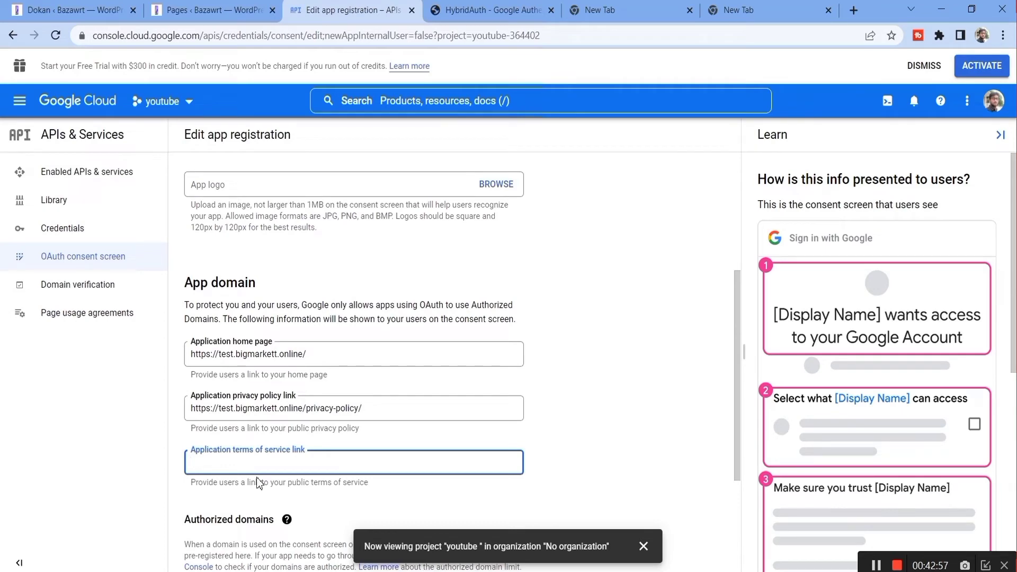
{"action": "key", "text": "ctrl+v"}
{"action": "scroll", "coordinate": [874, 313], "scroll_direction": "down", "scroll_amount": 3}
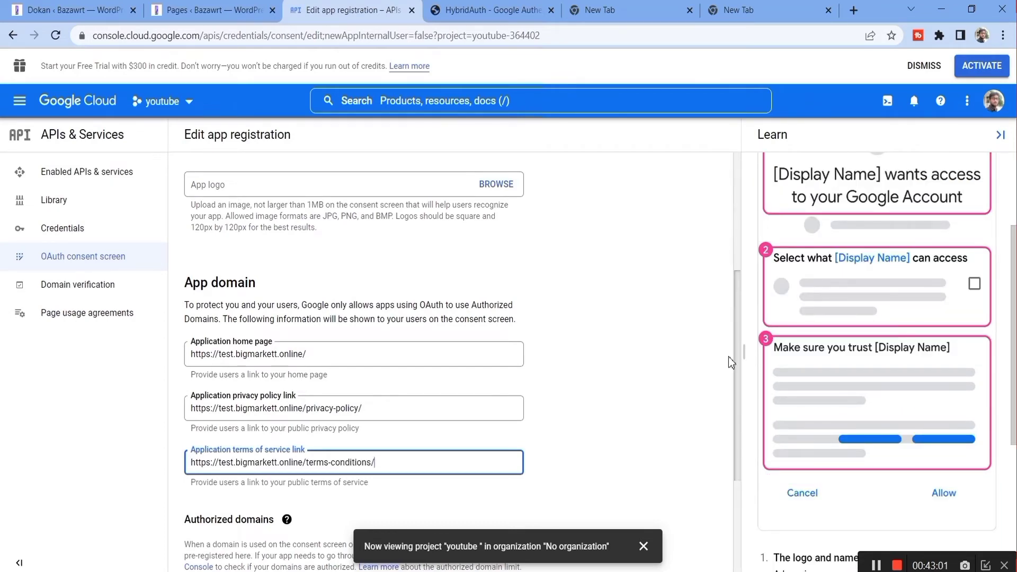
{"action": "scroll", "coordinate": [729, 357], "scroll_direction": "down", "scroll_amount": 4}
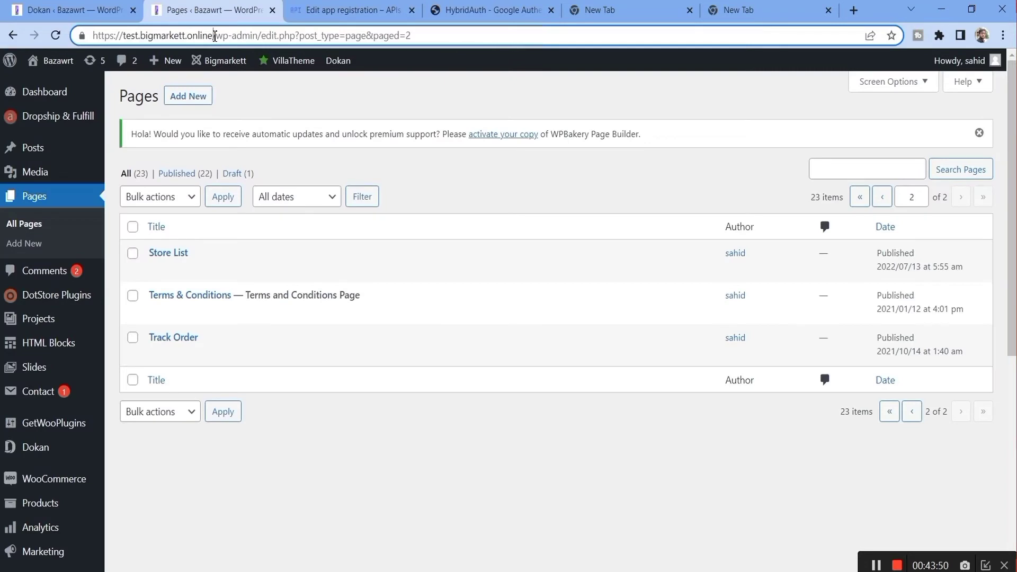
Step: Copy the site's domain from the WordPress address bar into Authorized domain 1
{"action": "left_click_drag", "start_coordinate": [214, 35], "coordinate": [141, 33]}
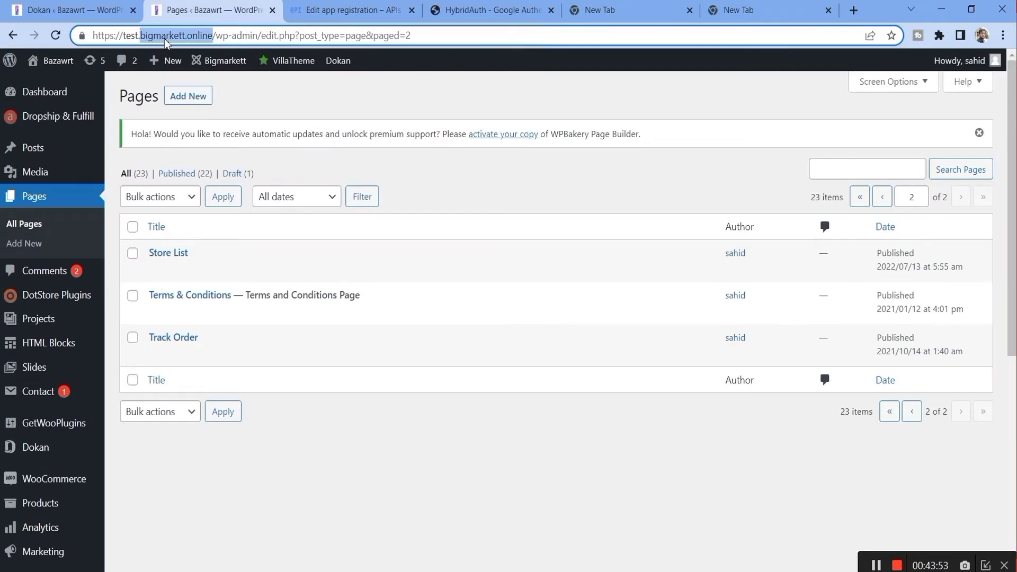
{"action": "right_click", "coordinate": [169, 35]}
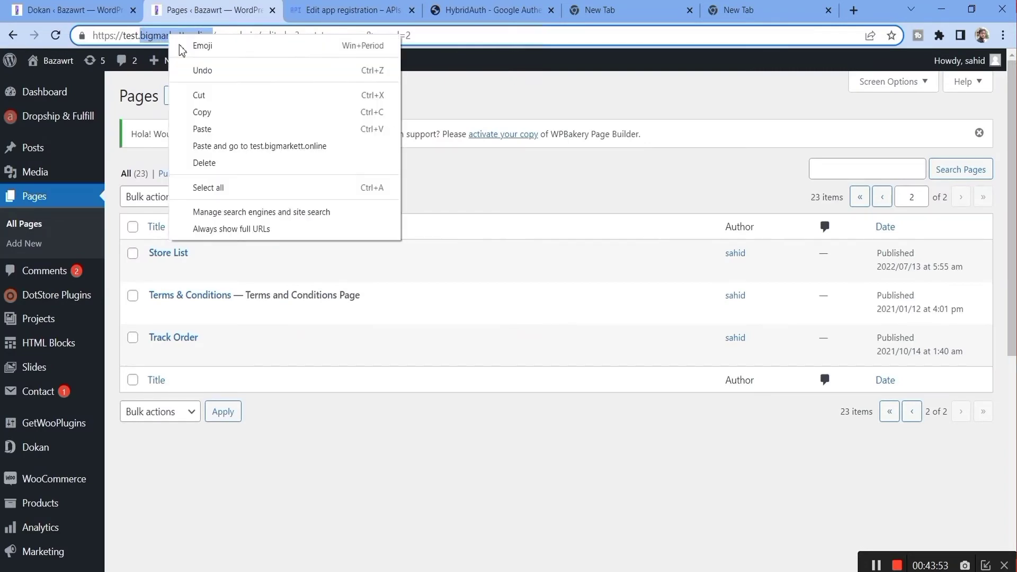
{"action": "left_click", "coordinate": [206, 113]}
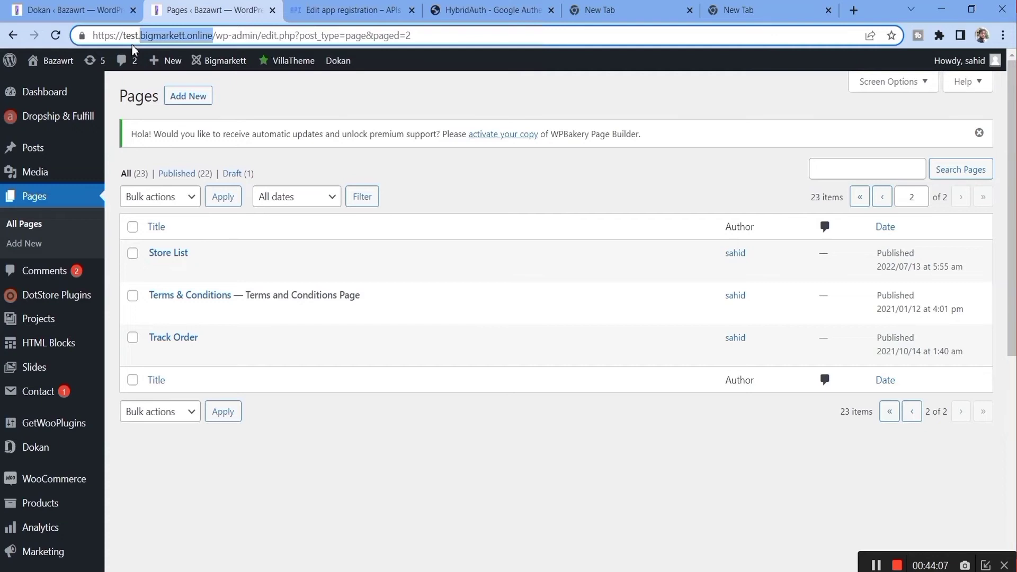
{"action": "left_click", "coordinate": [349, 10]}
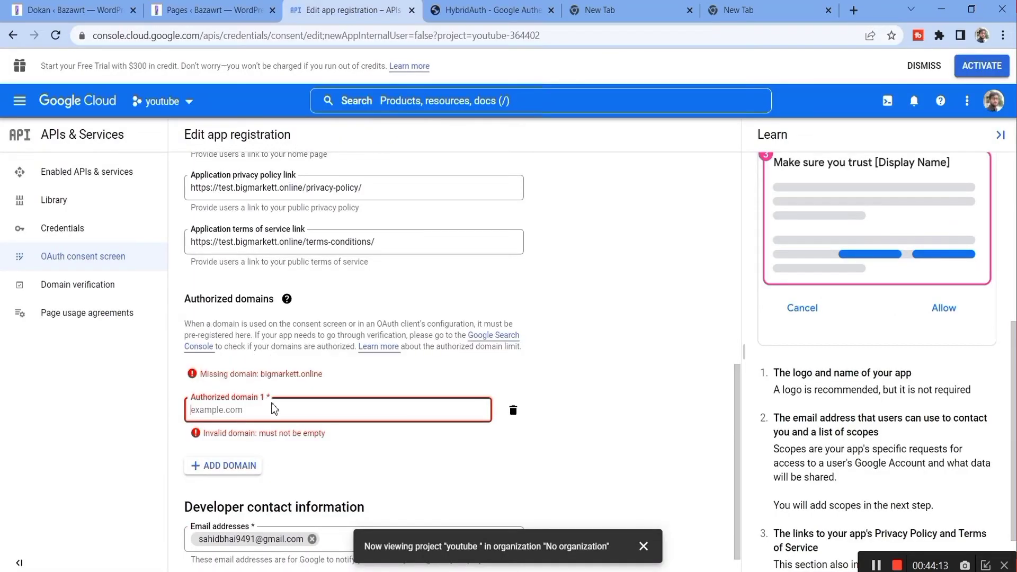
{"action": "key", "text": "ctrl+v"}
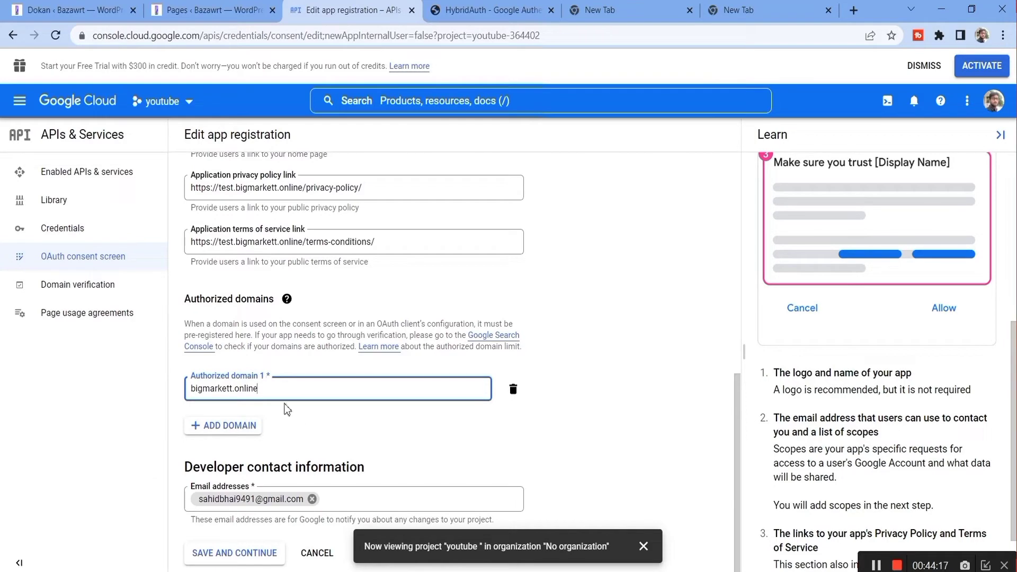
Step: Replace the authorized domain value and delete the 'test.' prefix so it reads bigmarkett.online
{"action": "left_click", "coordinate": [191, 11]}
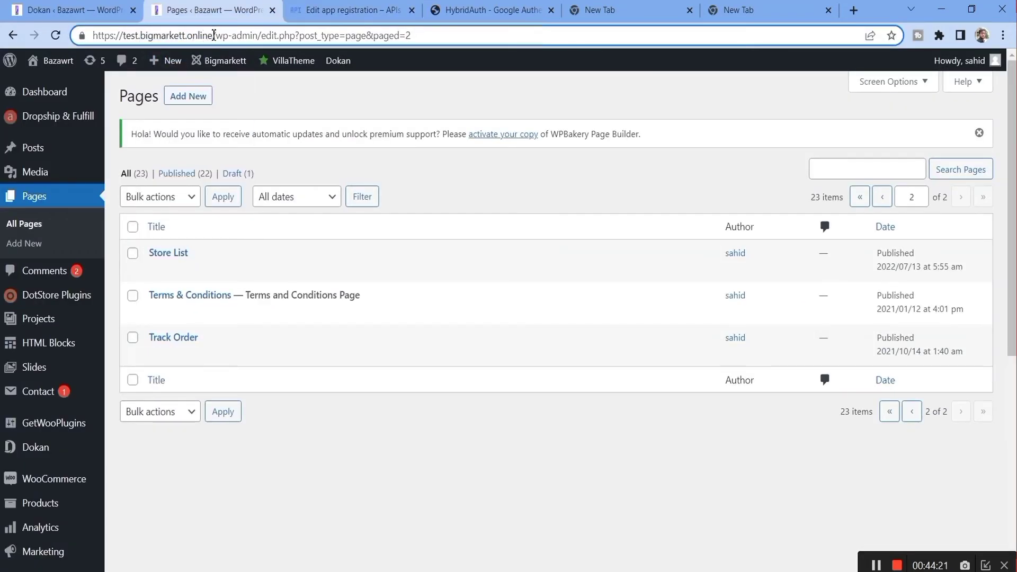
{"action": "left_click_drag", "start_coordinate": [212, 36], "coordinate": [126, 38]}
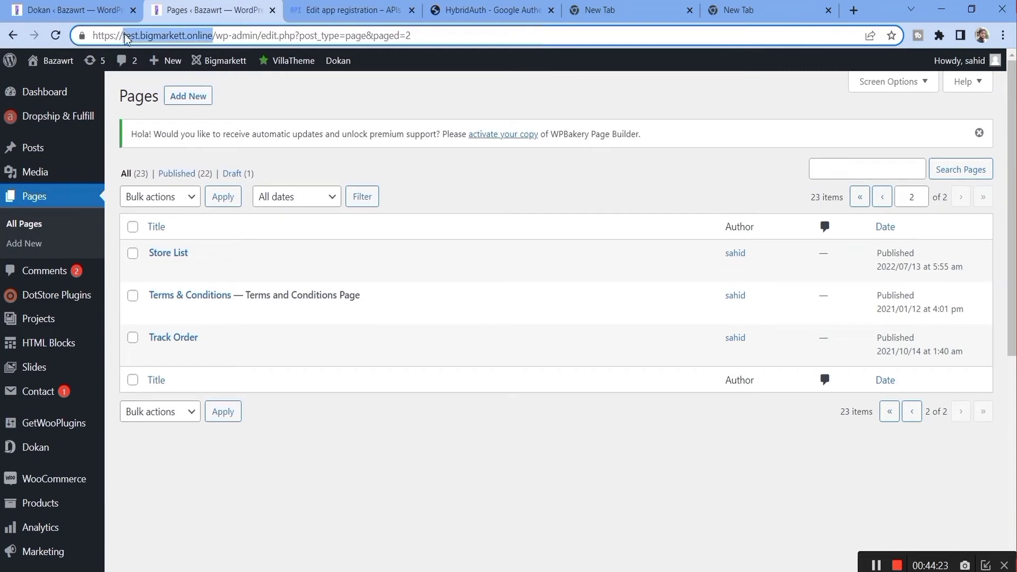
{"action": "left_click", "coordinate": [329, 9]}
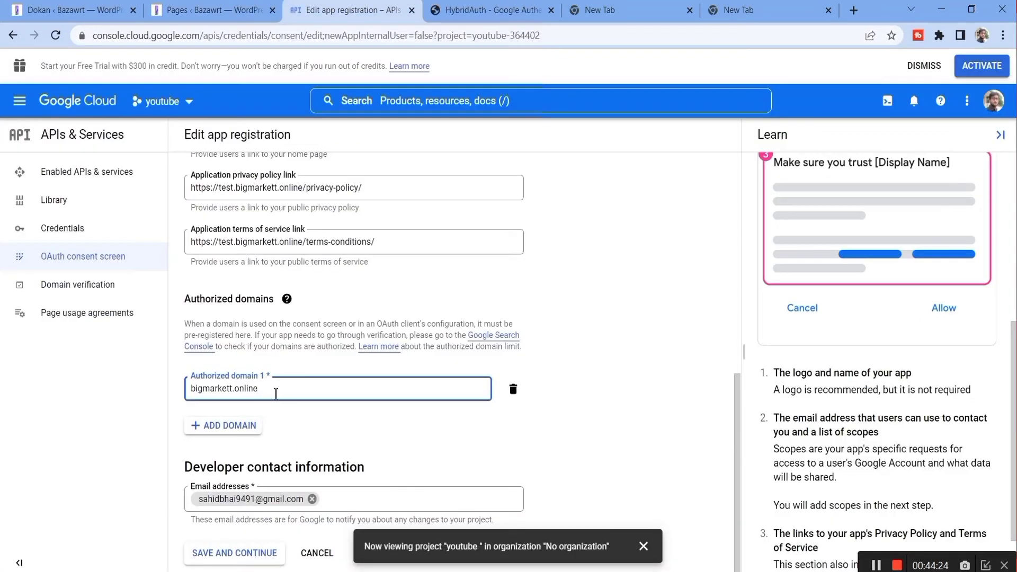
{"action": "left_click_drag", "start_coordinate": [276, 393], "coordinate": [175, 392]}
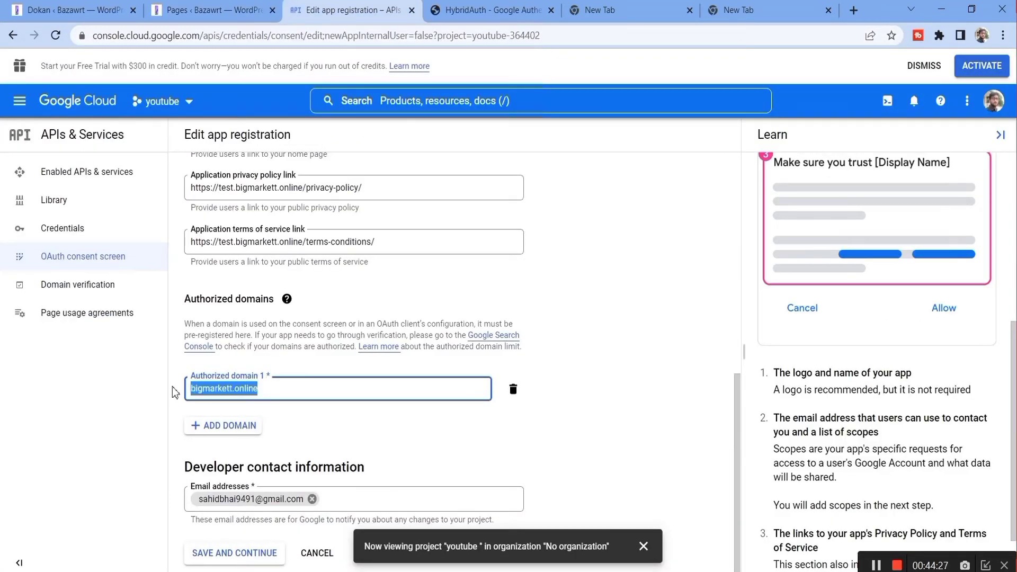
{"action": "key", "text": "ctrl+v"}
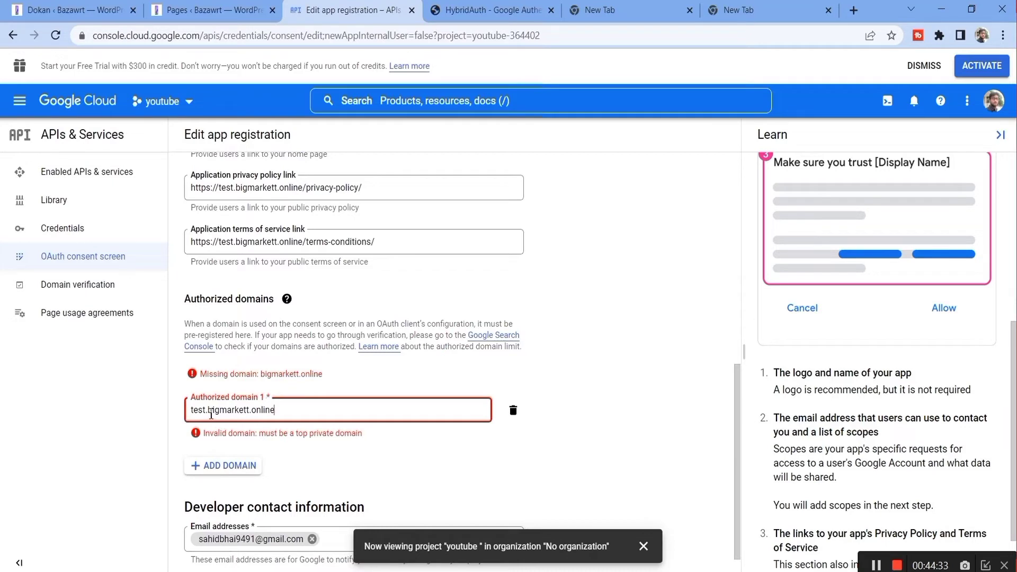
{"action": "left_click_drag", "start_coordinate": [211, 414], "coordinate": [184, 414]}
{"action": "key", "text": "BackSpace"}
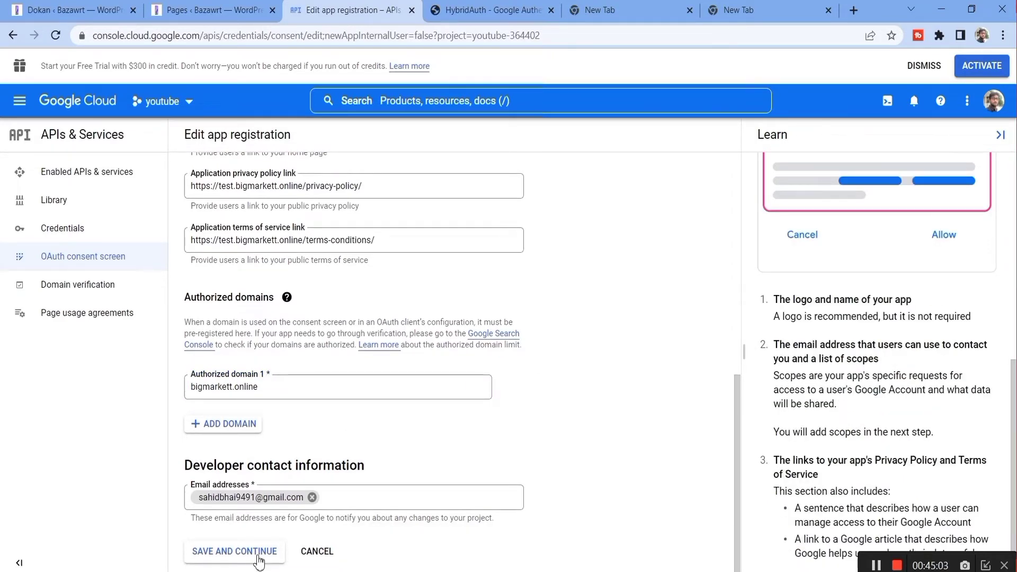
Step: Save through Scopes, Test users and Summary, then go back to the consent screen dashboard
{"action": "left_click", "coordinate": [258, 560]}
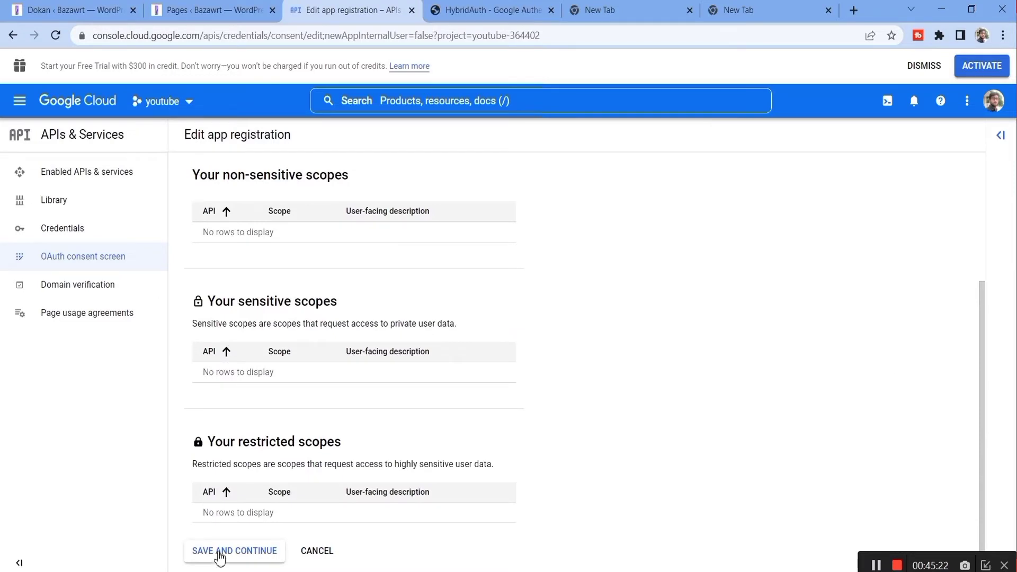
{"action": "left_click", "coordinate": [220, 553]}
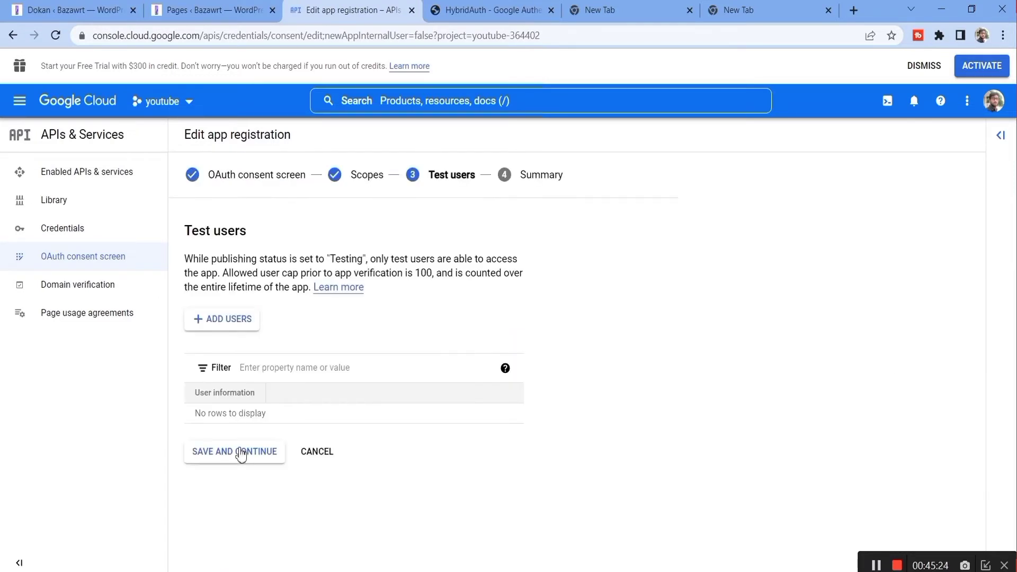
{"action": "left_click", "coordinate": [239, 454]}
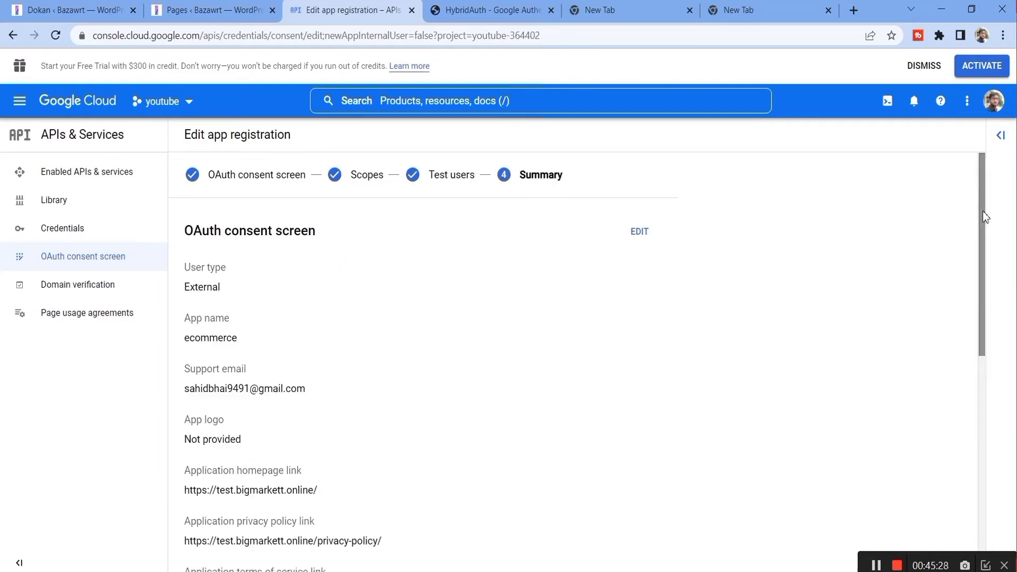
{"action": "scroll", "coordinate": [984, 408], "scroll_direction": "down", "scroll_amount": 9}
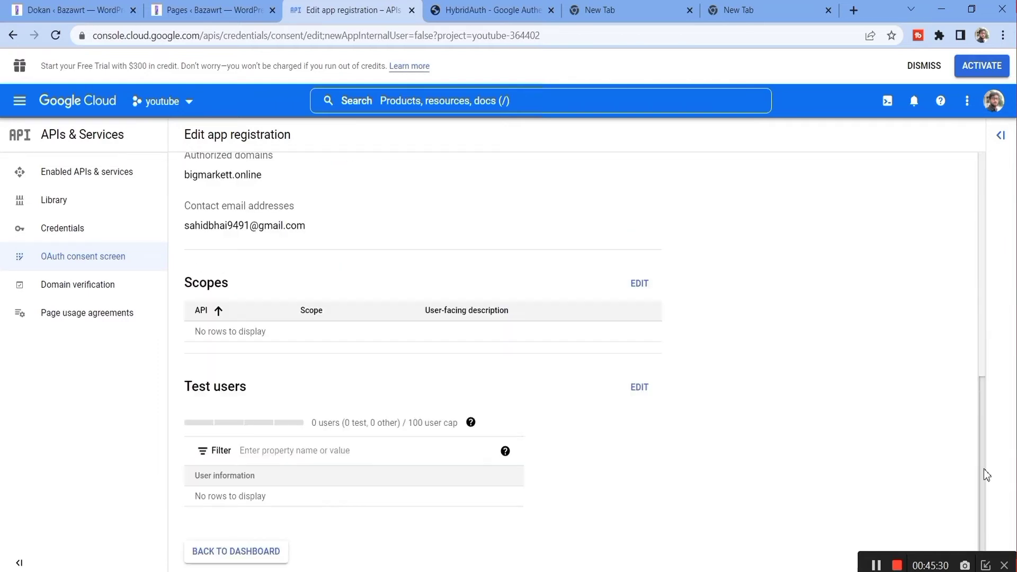
{"action": "left_click", "coordinate": [268, 560]}
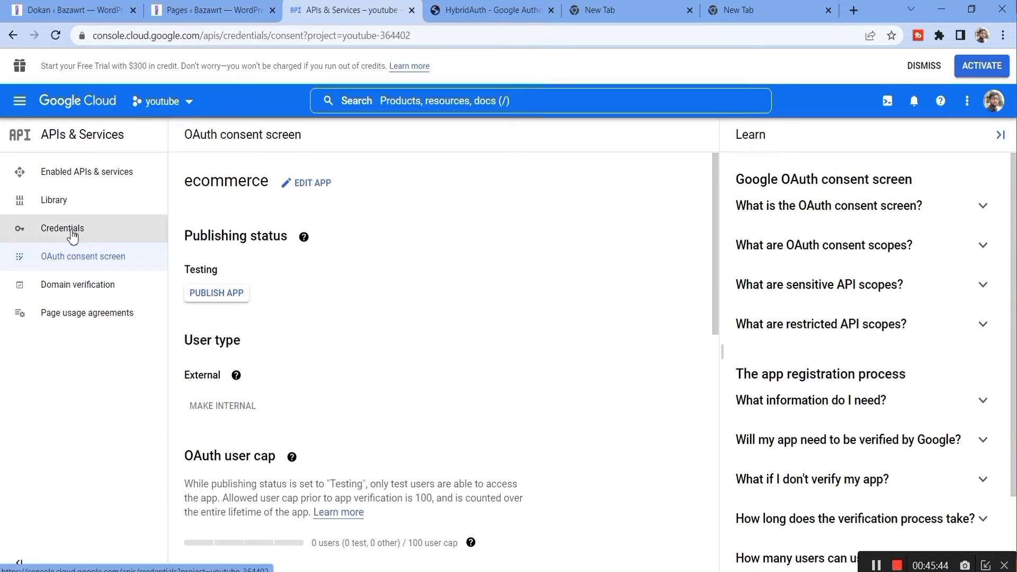
Step: Begin a new OAuth client ID from Credentials with Web application as type
{"action": "left_click", "coordinate": [72, 237]}
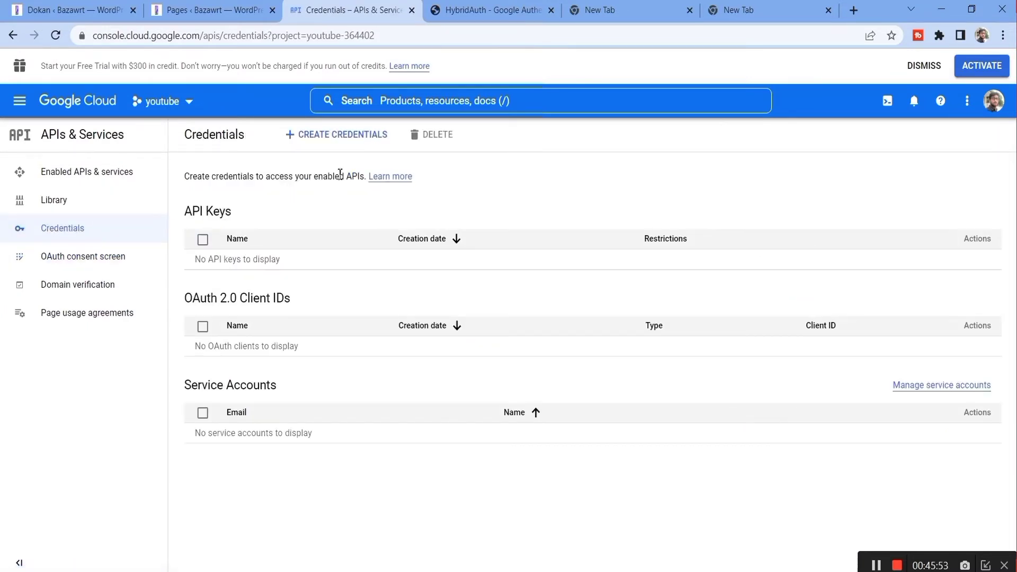
{"action": "left_click", "coordinate": [322, 139]}
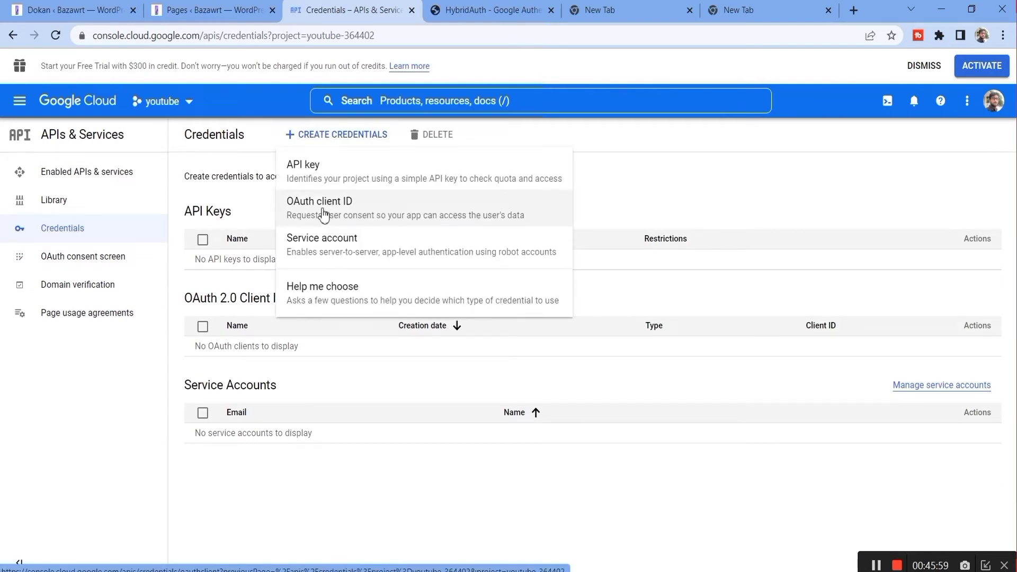
{"action": "left_click", "coordinate": [325, 213]}
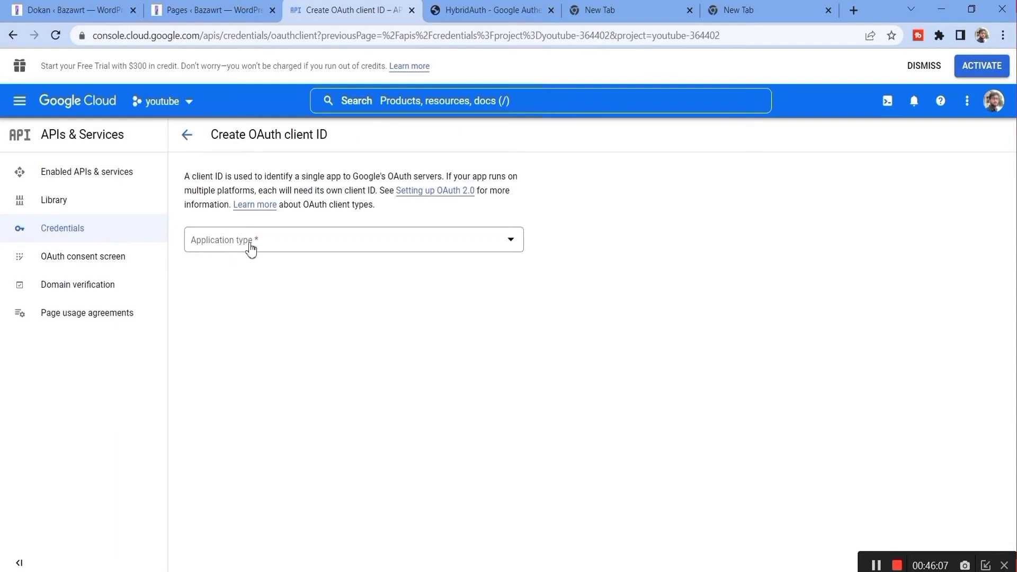
{"action": "left_click", "coordinate": [251, 249]}
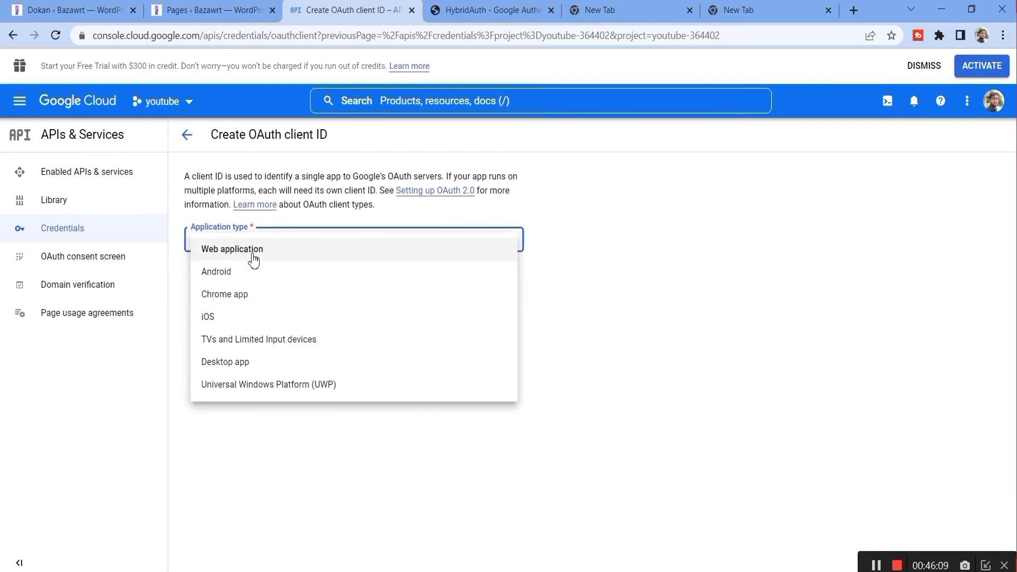
{"action": "left_click", "coordinate": [254, 258]}
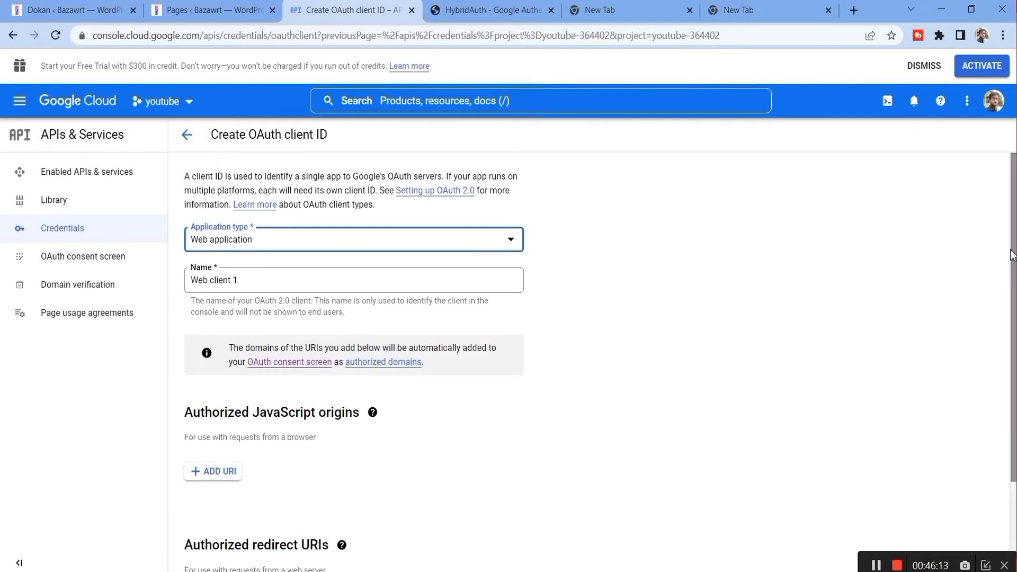
{"action": "scroll", "coordinate": [1012, 254], "scroll_direction": "down", "scroll_amount": 3}
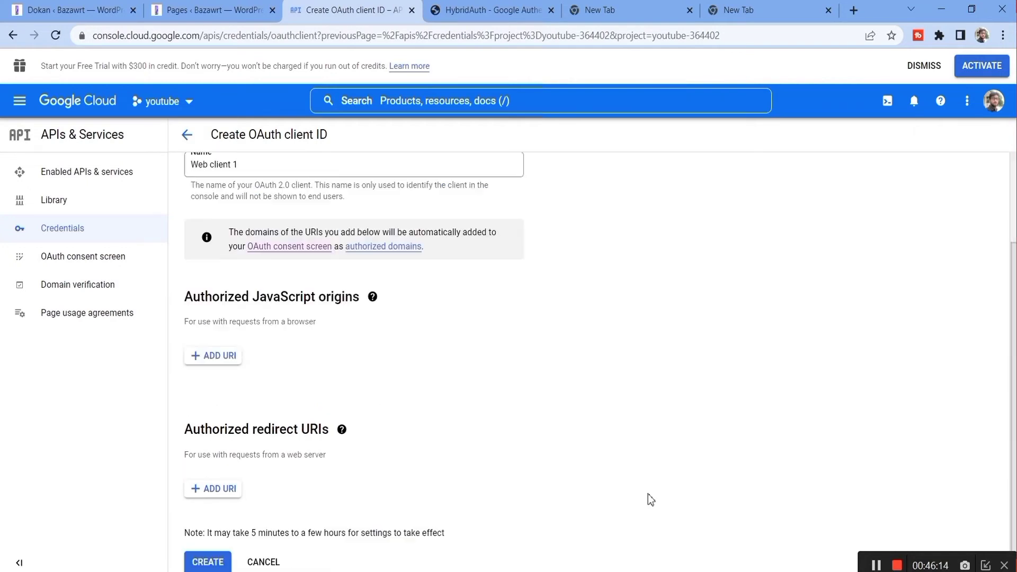
{"action": "left_click", "coordinate": [230, 493]}
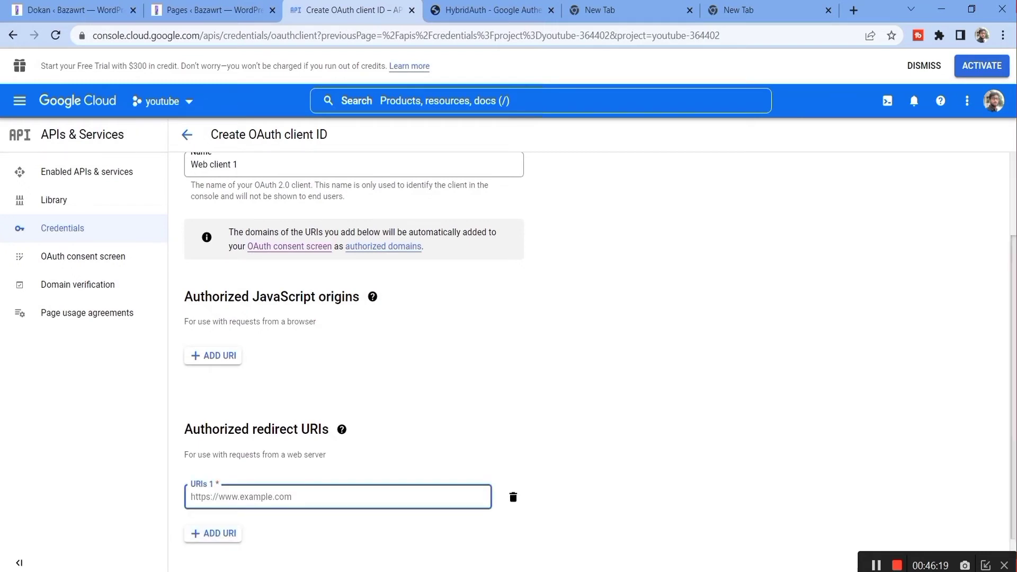
{"action": "scroll", "coordinate": [964, 312], "scroll_direction": "down", "scroll_amount": 1}
{"action": "left_click", "coordinate": [191, 12]}
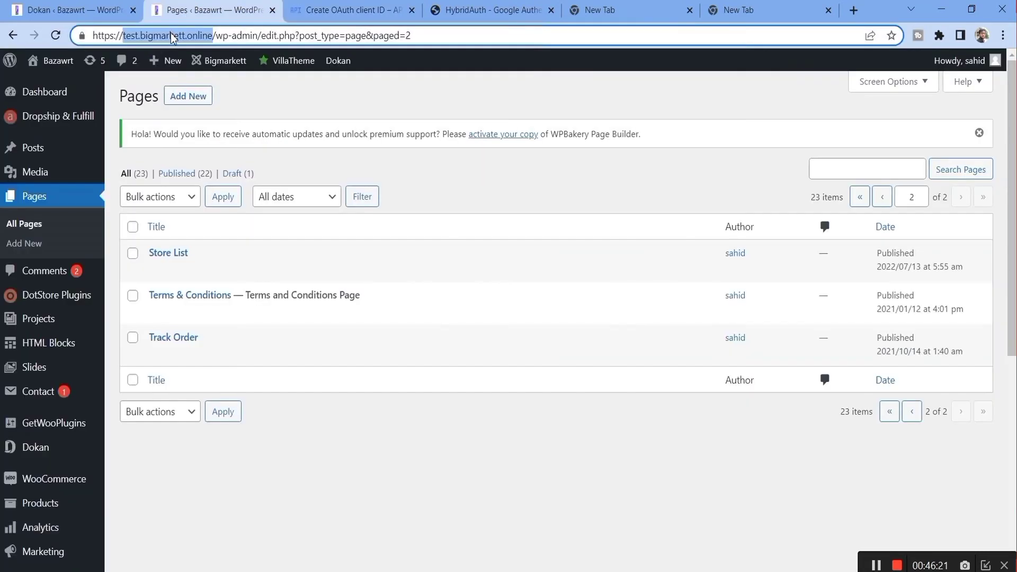
{"action": "left_click", "coordinate": [212, 35]}
{"action": "left_click_drag", "start_coordinate": [212, 35], "coordinate": [96, 35]}
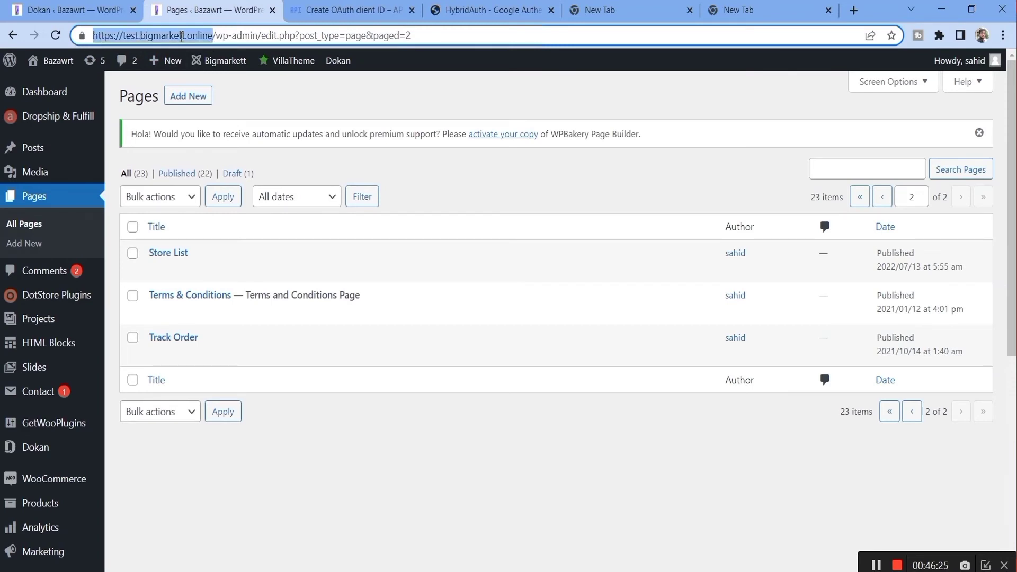
{"action": "left_click_drag", "start_coordinate": [216, 35], "coordinate": [93, 39]}
{"action": "key", "text": "ctrl+c"}
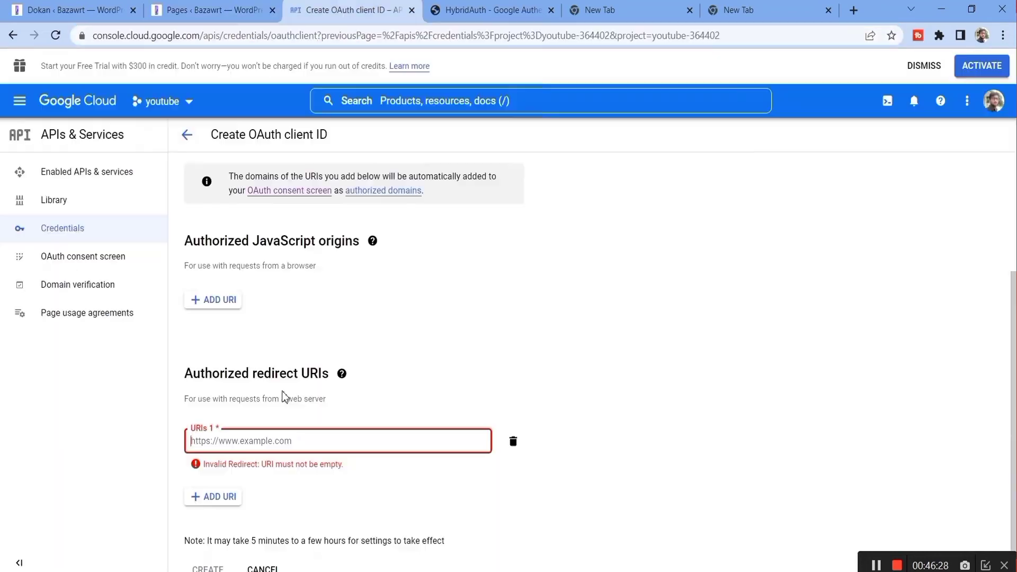
{"action": "left_click", "coordinate": [344, 10]}
{"action": "key", "text": "ctrl+v"}
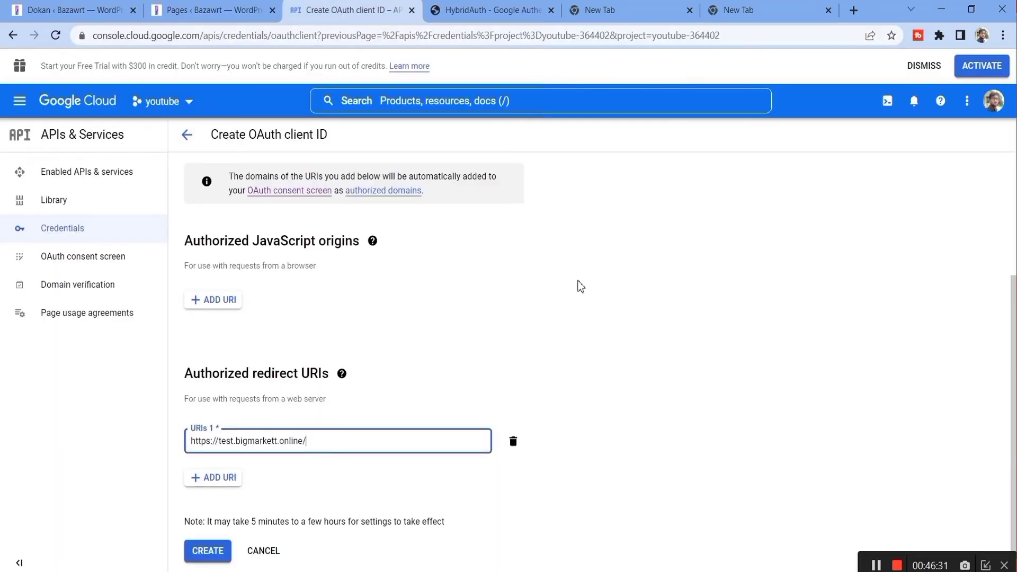
Step: Append ?hauth.done=Google to the redirect URI
{"action": "left_click", "coordinate": [607, 11]}
{"action": "key", "text": "ctrl+a"}
{"action": "key", "text": "ctrl+c"}
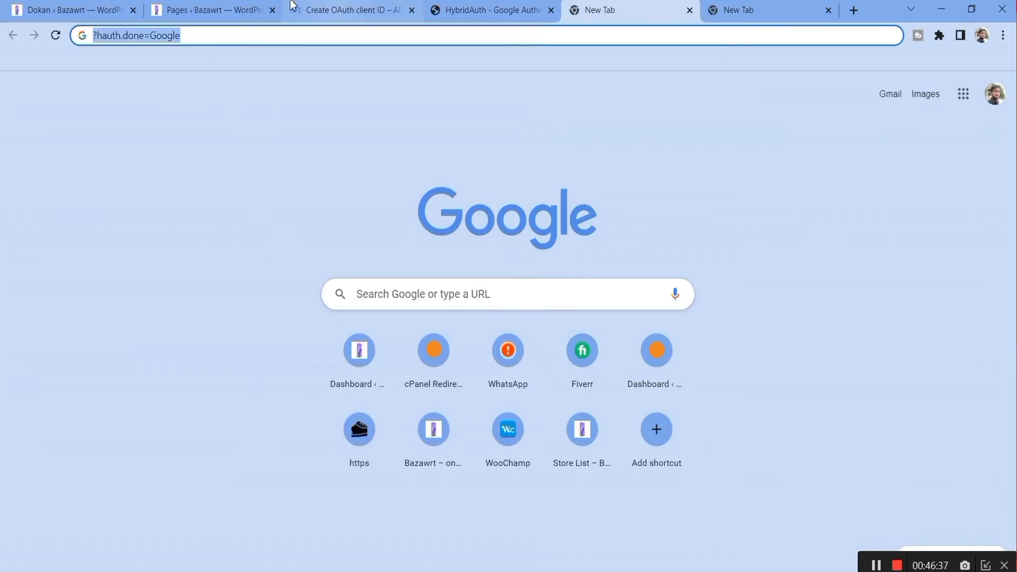
{"action": "left_click", "coordinate": [345, 10]}
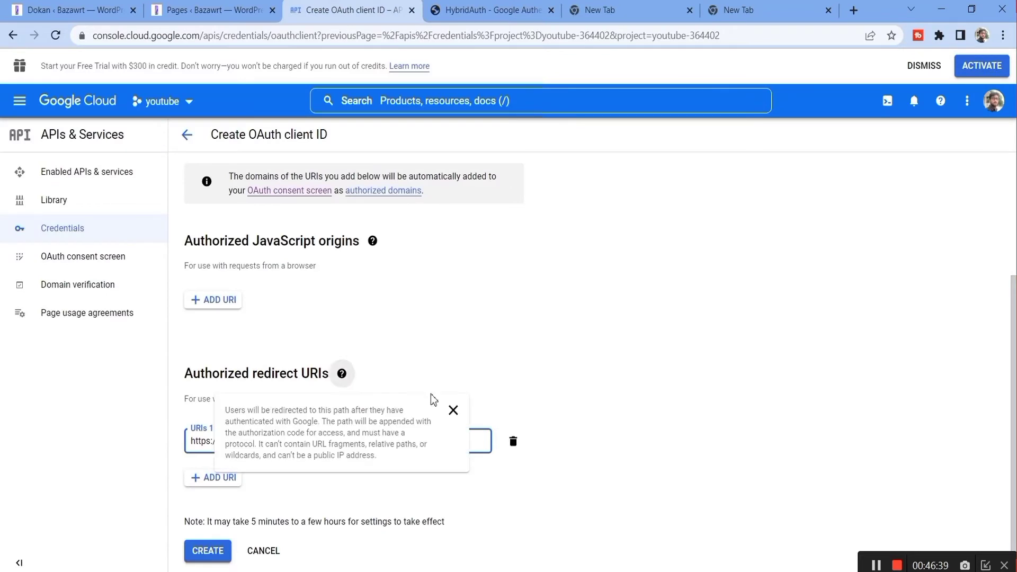
{"action": "key", "text": "ctrl+v"}
{"action": "left_click", "coordinate": [614, 428]}
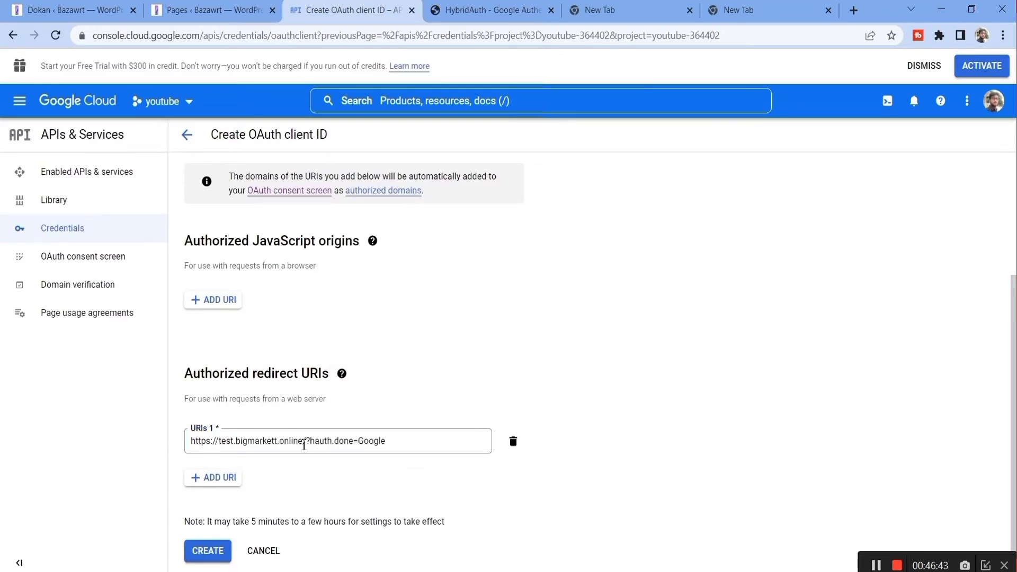
Step: Create Web client 1, copy its client ID, and return to Dokan's Google App Settings
{"action": "left_click", "coordinate": [212, 554]}
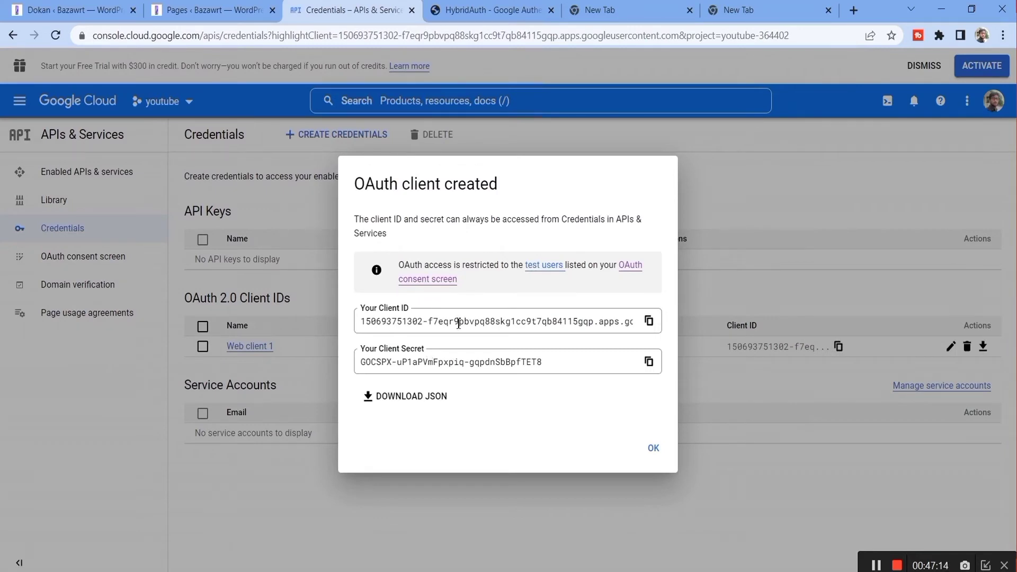
{"action": "left_click", "coordinate": [649, 322]}
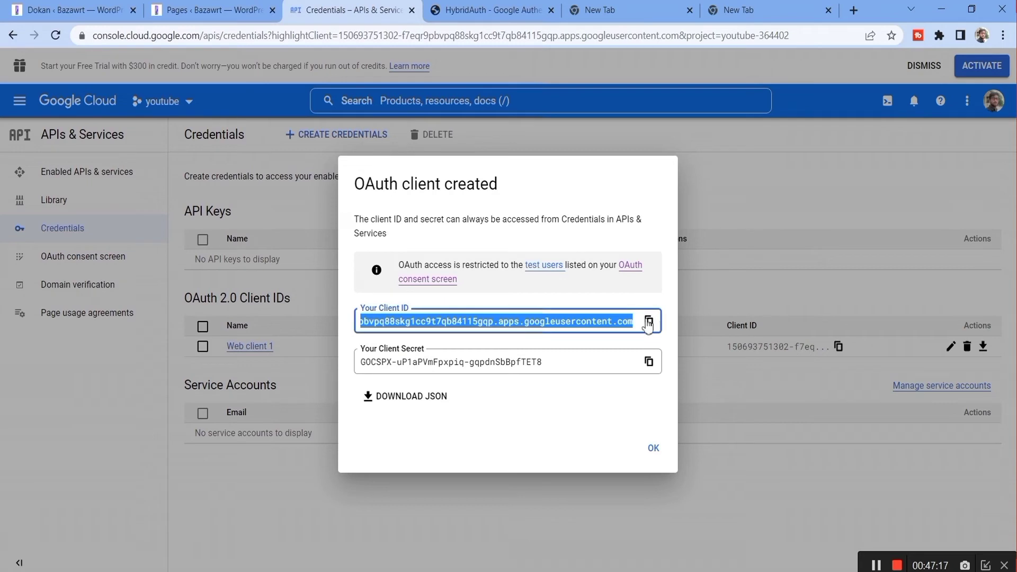
{"action": "left_click", "coordinate": [648, 324]}
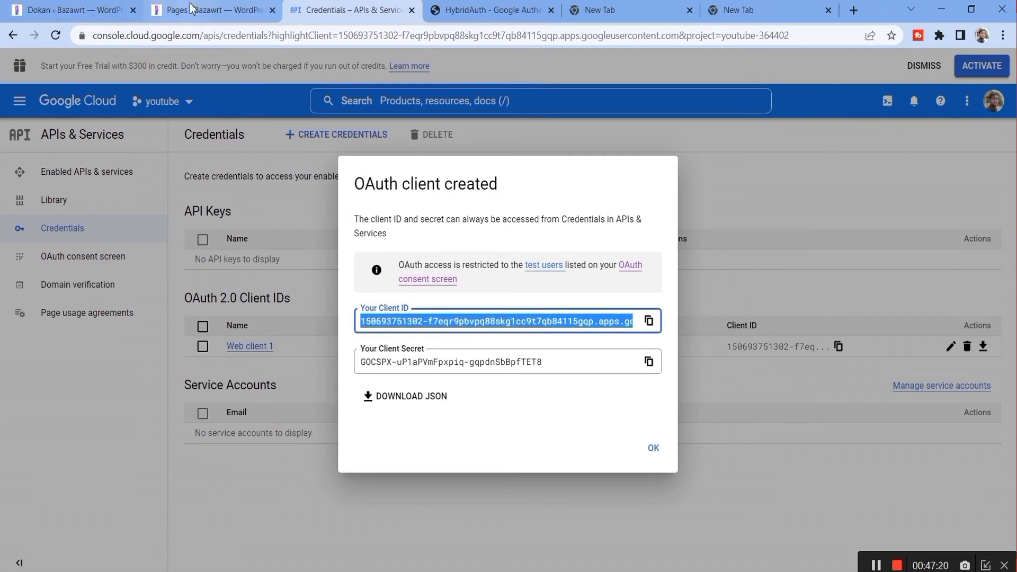
{"action": "left_click", "coordinate": [75, 9]}
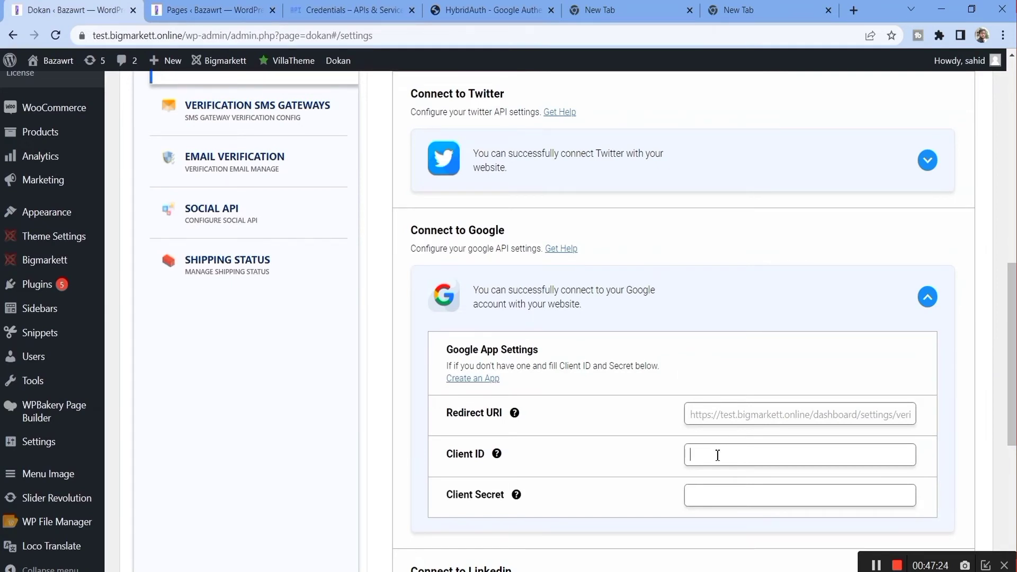
Step: Paste the Google client ID and client secret into Dokan's Connect to Google fields and save
{"action": "key", "text": "ctrl+v"}
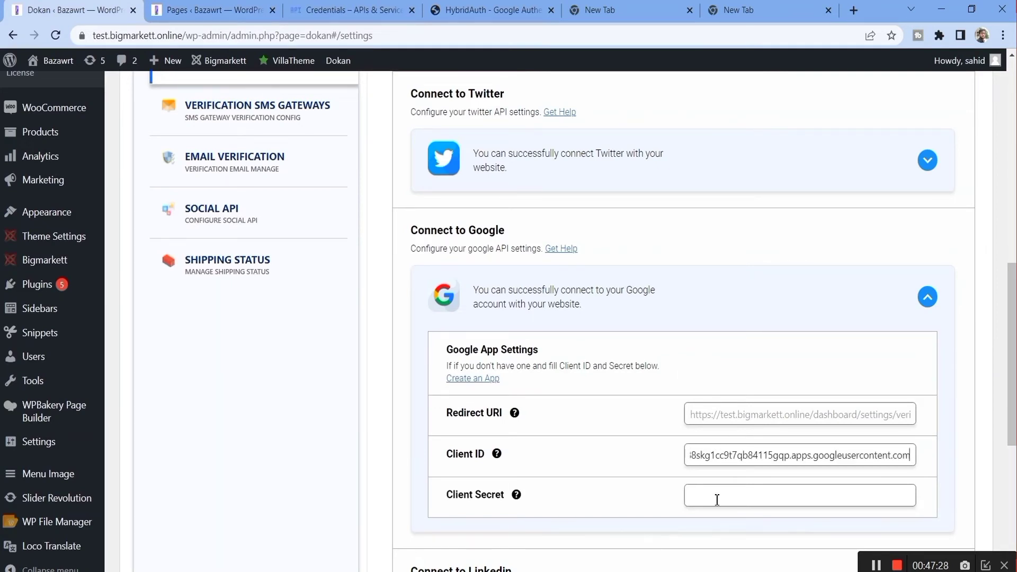
{"action": "left_click", "coordinate": [341, 10]}
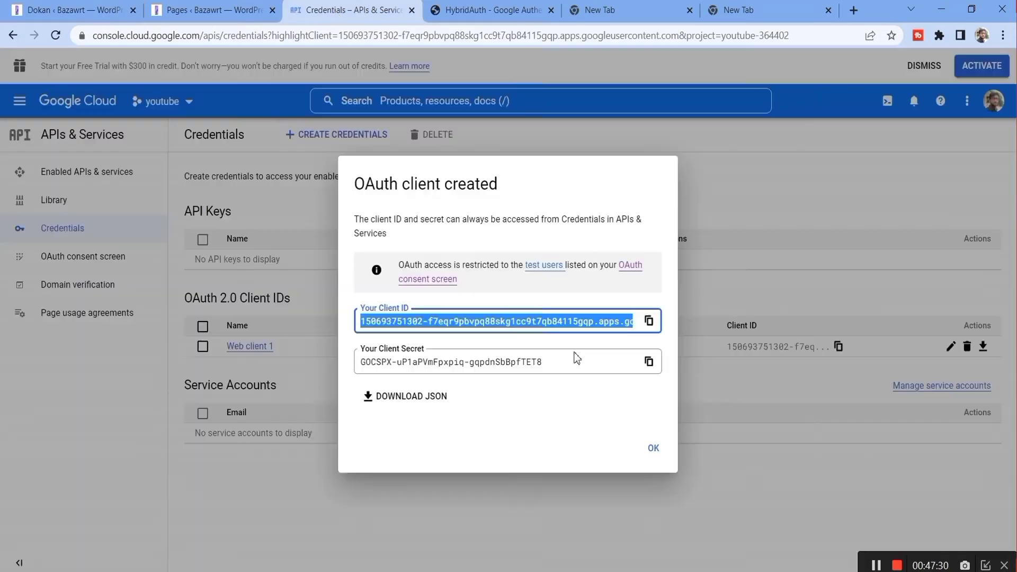
{"action": "left_click", "coordinate": [649, 364]}
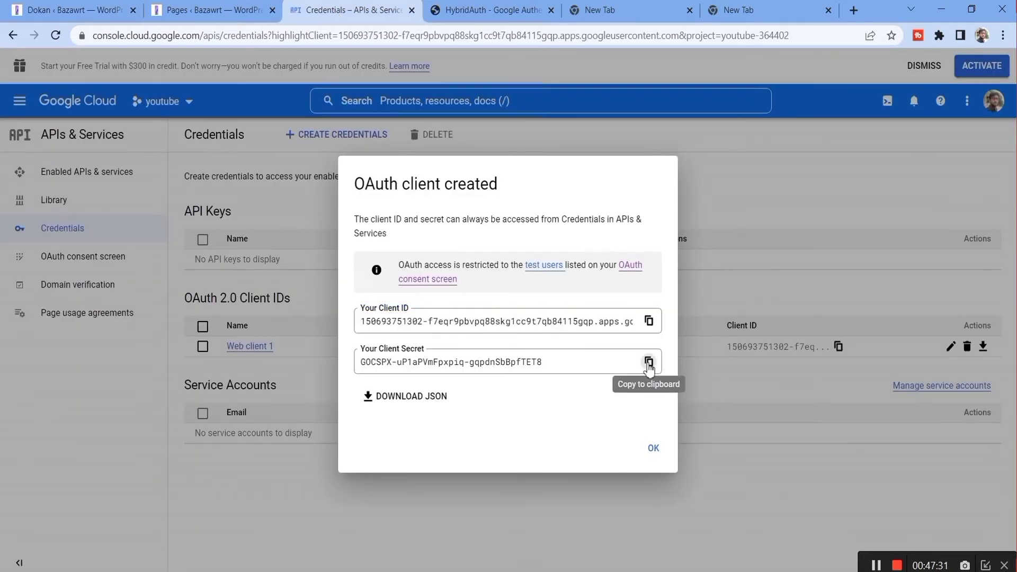
{"action": "left_click", "coordinate": [649, 366]}
{"action": "left_click", "coordinate": [100, 11]}
{"action": "left_click", "coordinate": [720, 498]}
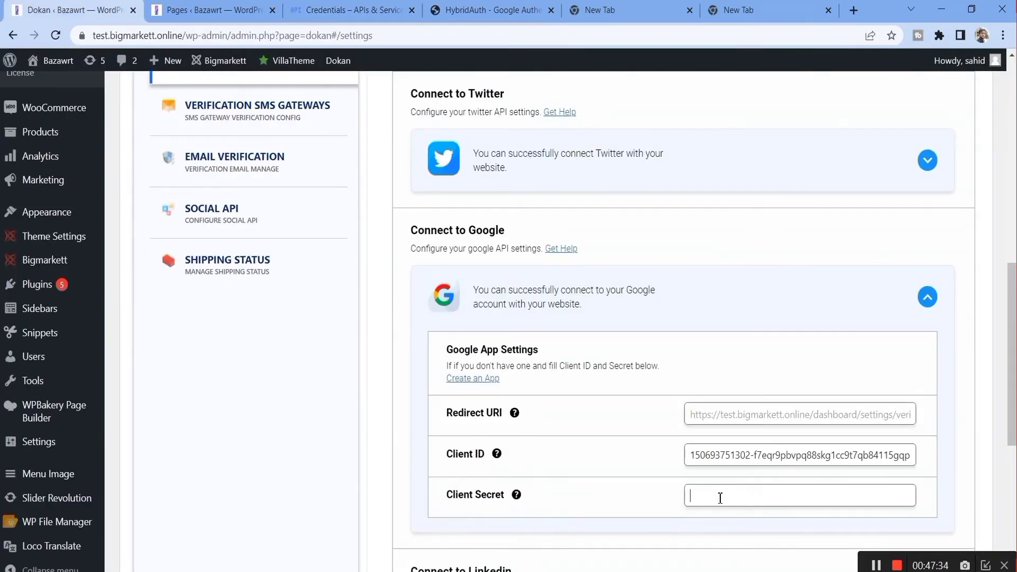
{"action": "key", "text": "ctrl+v"}
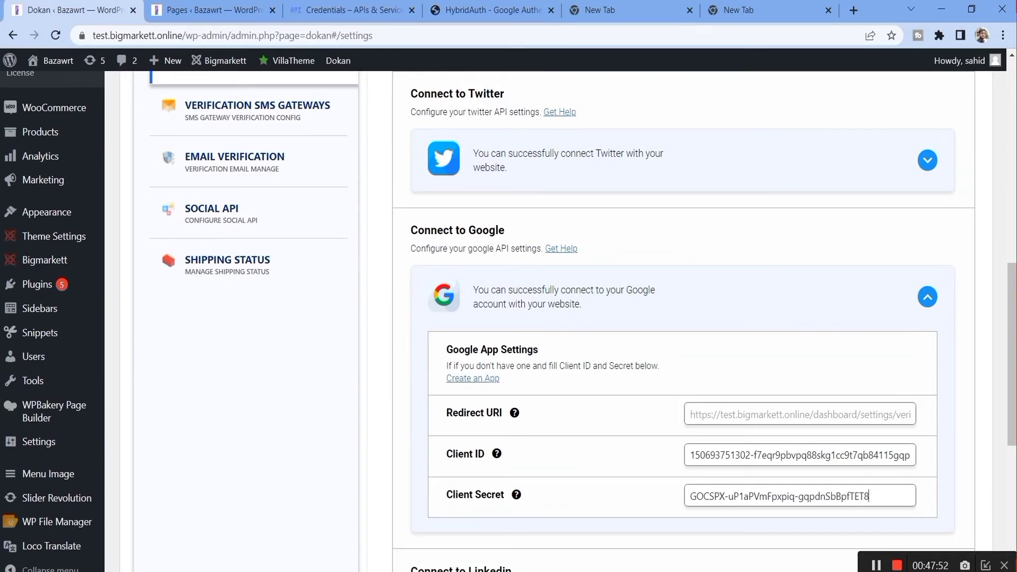
{"action": "scroll", "coordinate": [948, 411], "scroll_direction": "down", "scroll_amount": 7}
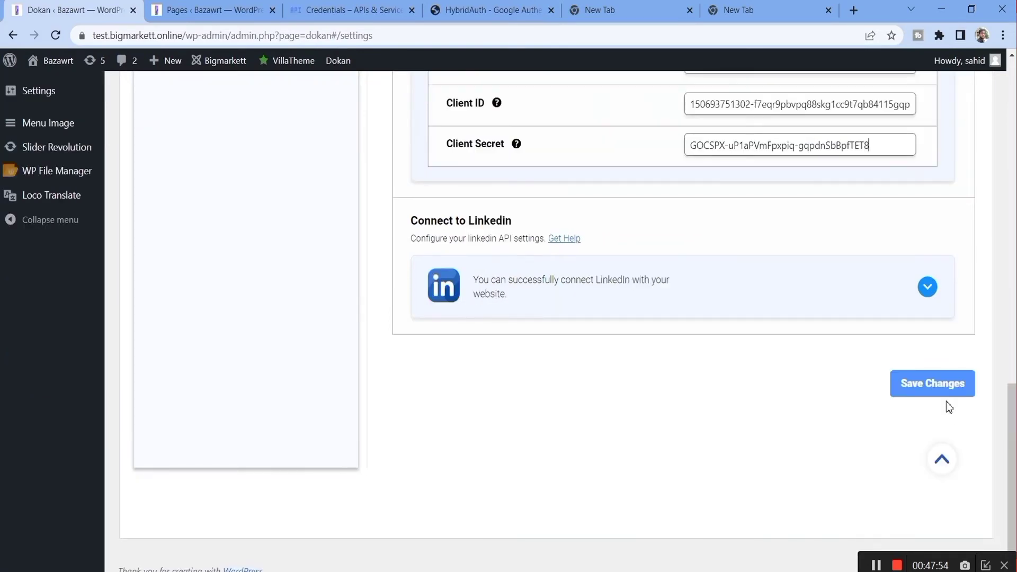
{"action": "left_click", "coordinate": [931, 383]}
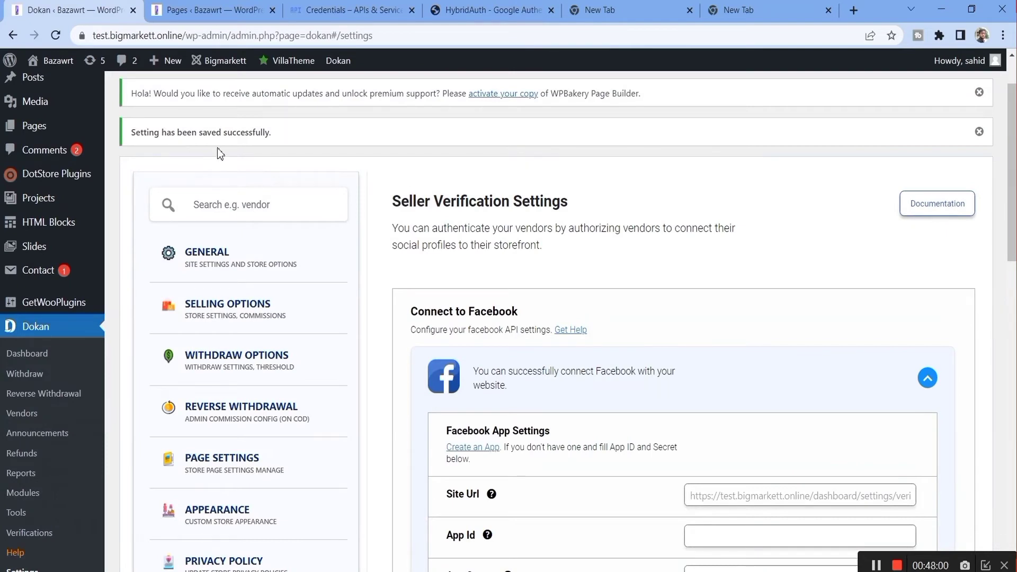
Step: Try Connect Google on the vendor Verification page, which fails with Error 400: redirect_uri_mismatch
{"action": "mouse_move", "coordinate": [570, 571]}
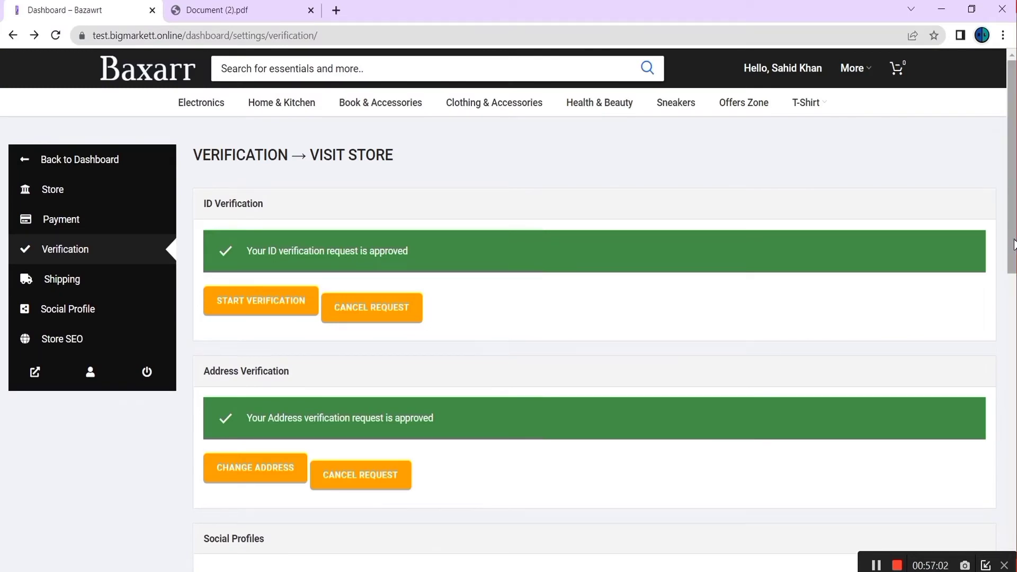
{"action": "scroll", "coordinate": [1014, 245], "scroll_direction": "down", "scroll_amount": 3}
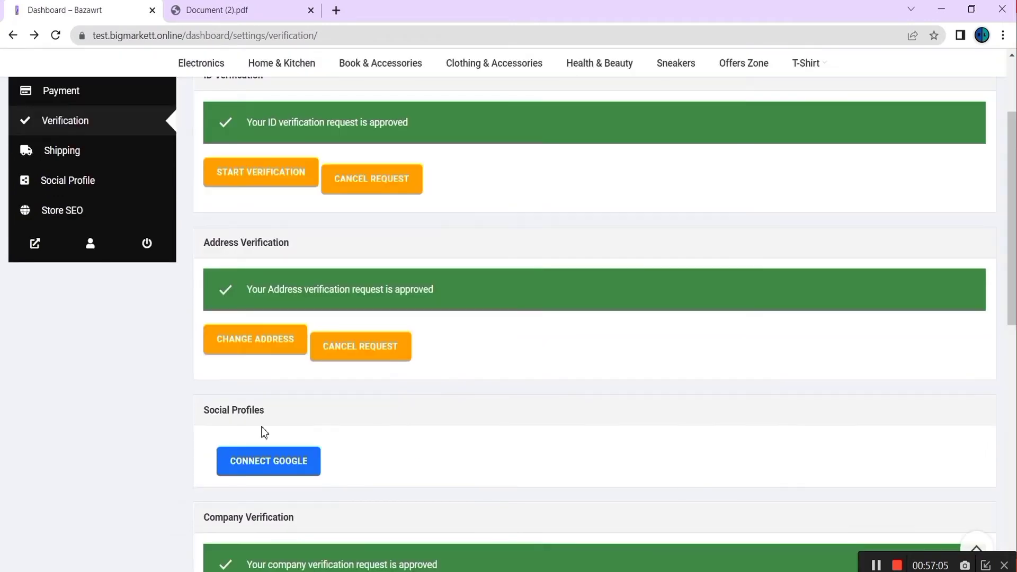
{"action": "left_click_drag", "start_coordinate": [263, 418], "coordinate": [198, 420]}
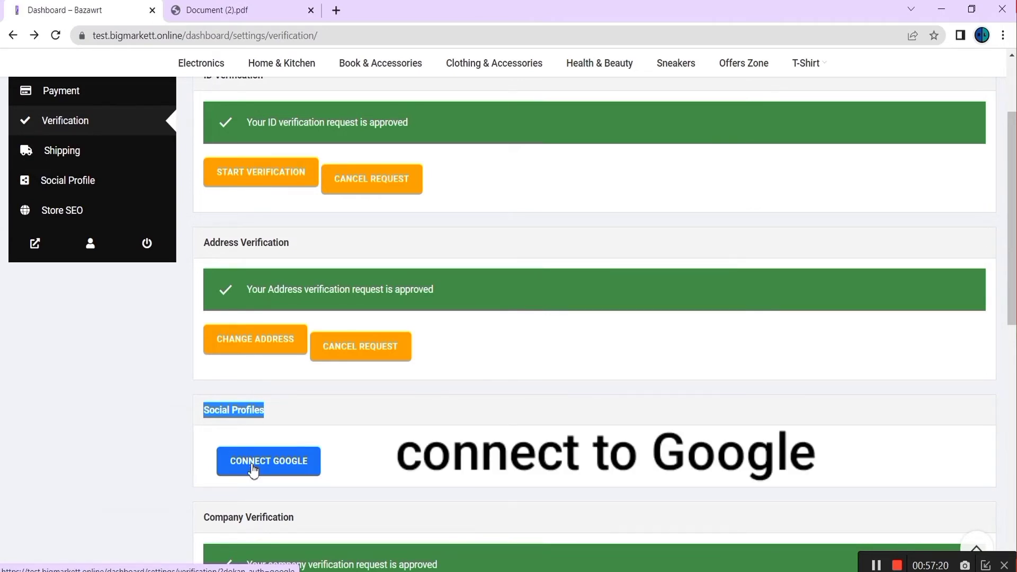
{"action": "left_click", "coordinate": [251, 471]}
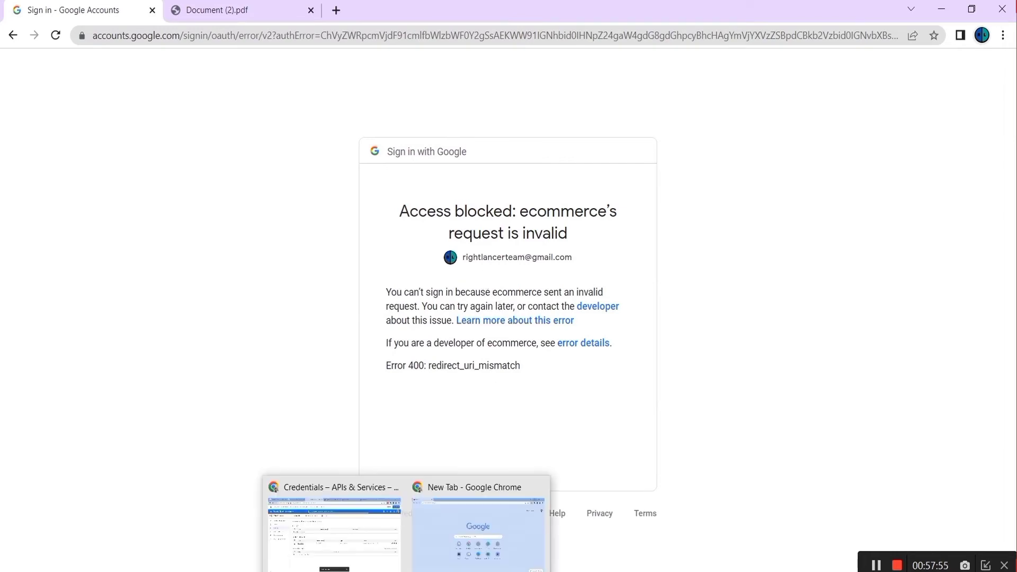
{"action": "left_click", "coordinate": [363, 551]}
{"action": "left_click", "coordinate": [102, 4]}
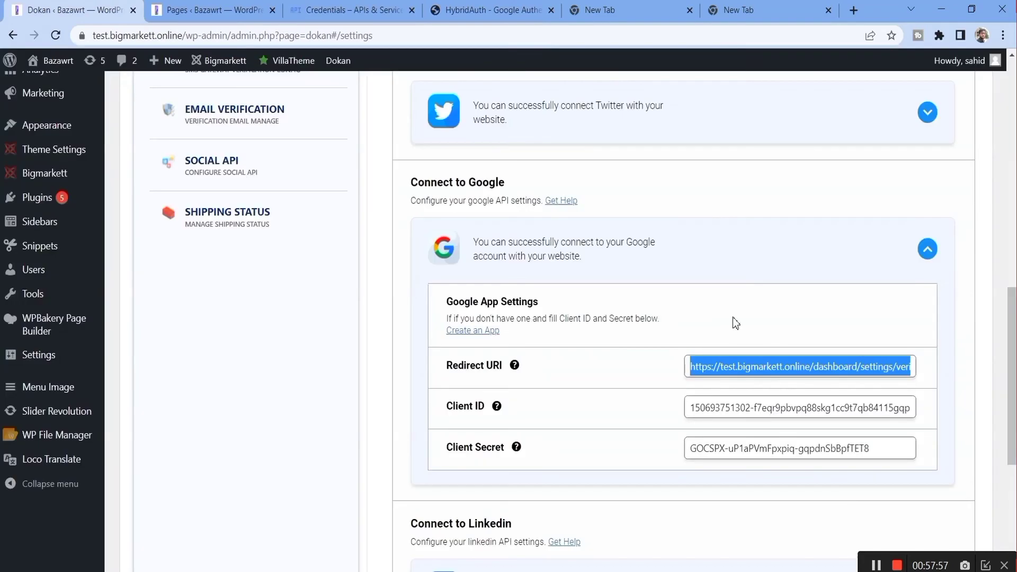
{"action": "left_click", "coordinate": [635, 401]}
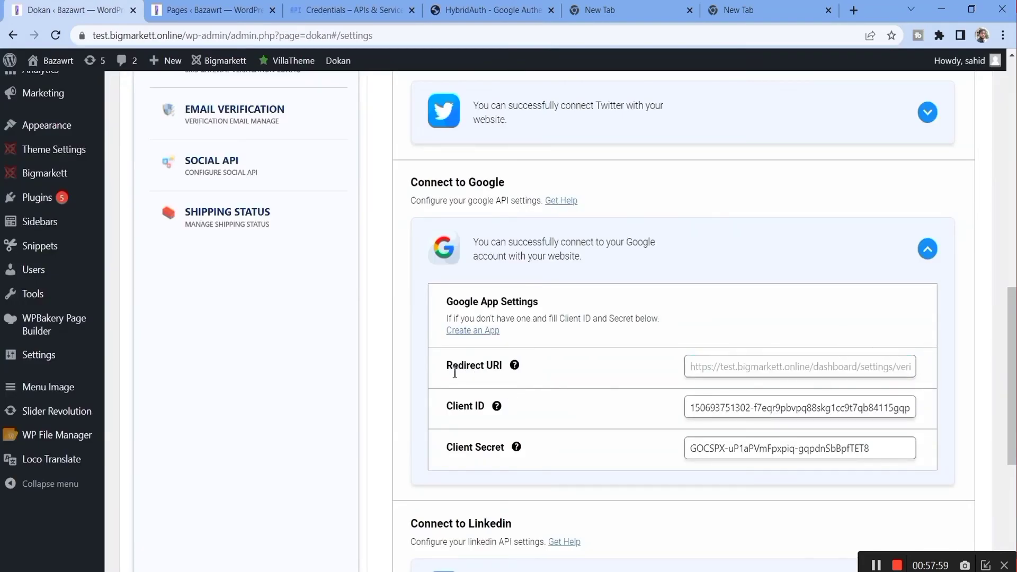
{"action": "triple_click", "coordinate": [736, 366]}
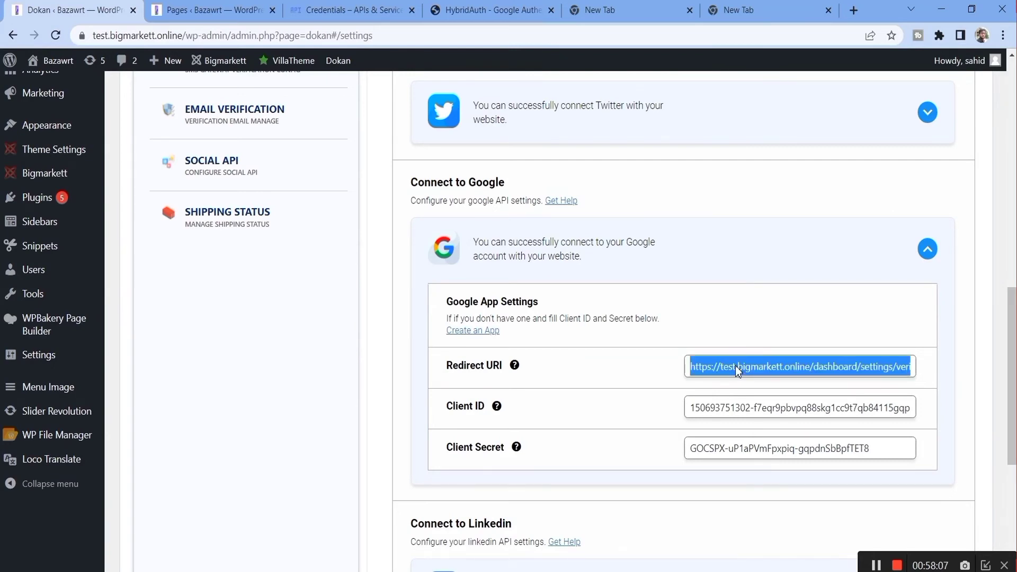
{"action": "left_click", "coordinate": [342, 10]}
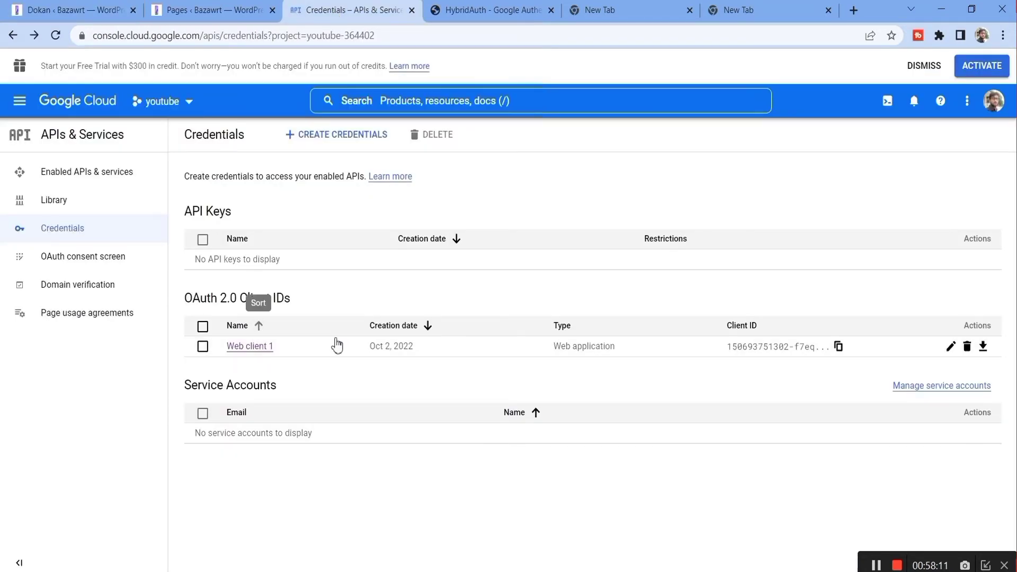
{"action": "left_click", "coordinate": [951, 346]}
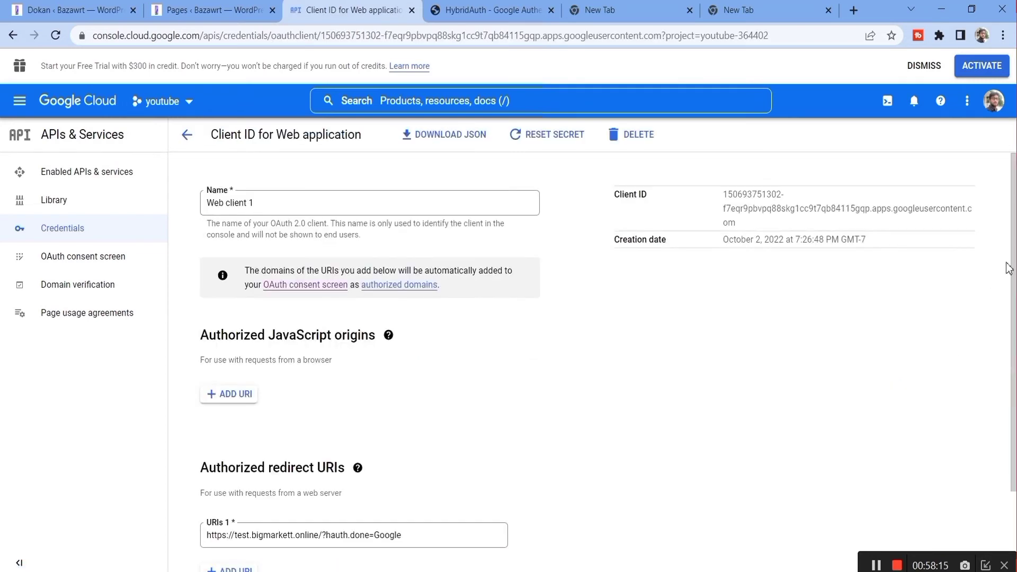
{"action": "scroll", "coordinate": [1013, 255], "scroll_direction": "down", "scroll_amount": 2}
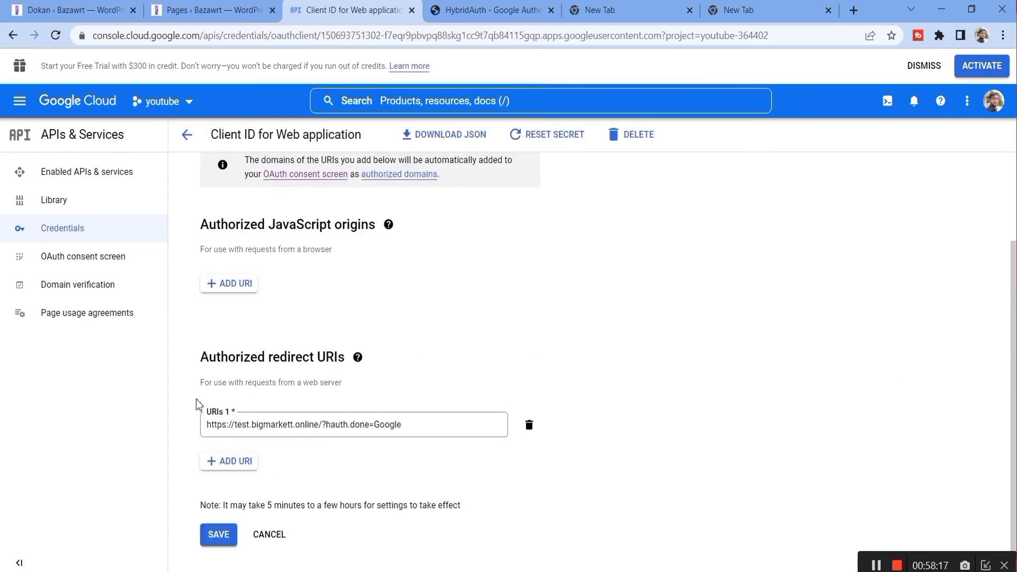
{"action": "left_click", "coordinate": [232, 462]}
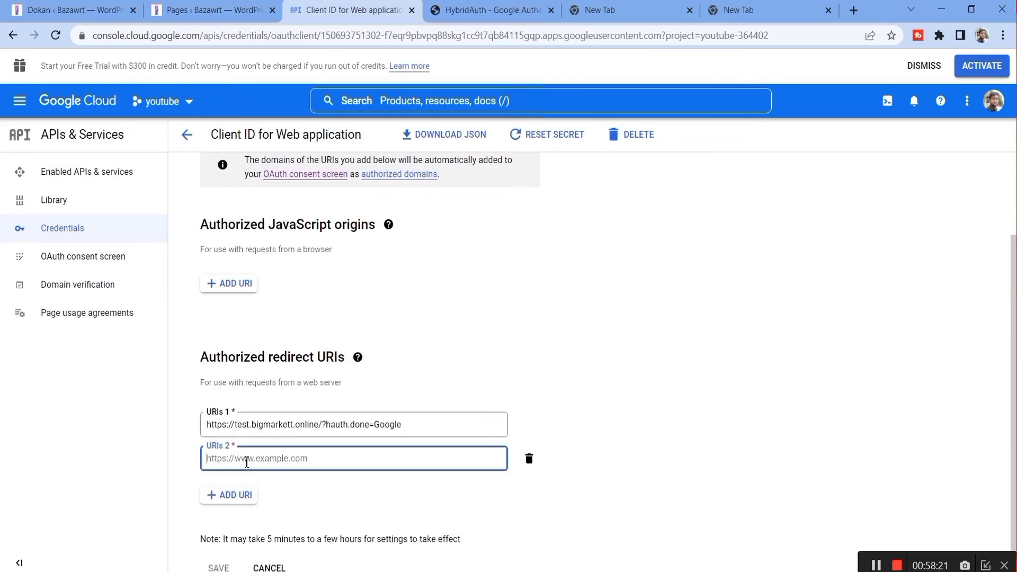
{"action": "key", "text": "ctrl+v"}
{"action": "scroll", "coordinate": [900, 434], "scroll_direction": "down", "scroll_amount": 1}
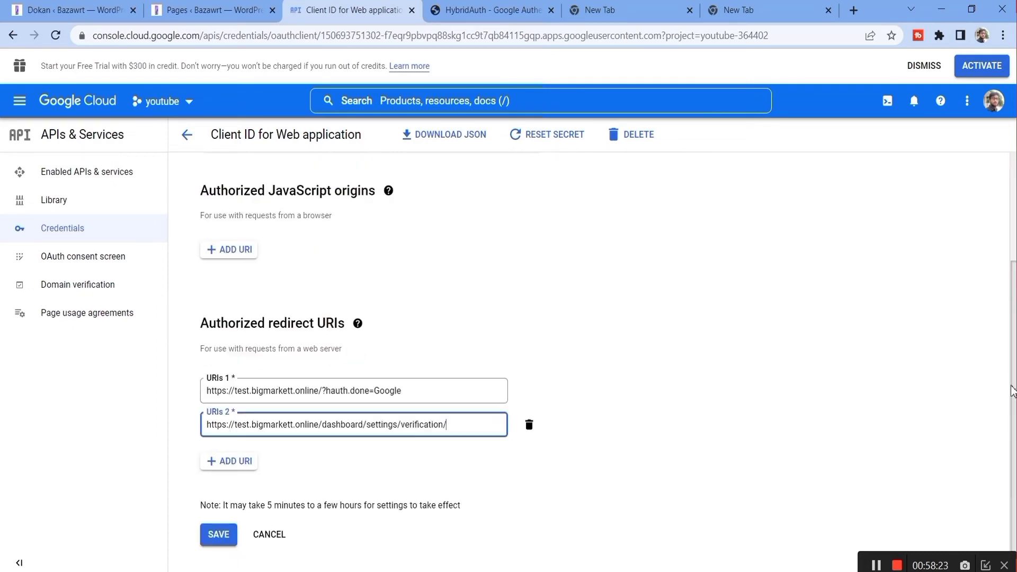
{"action": "left_click", "coordinate": [214, 536]}
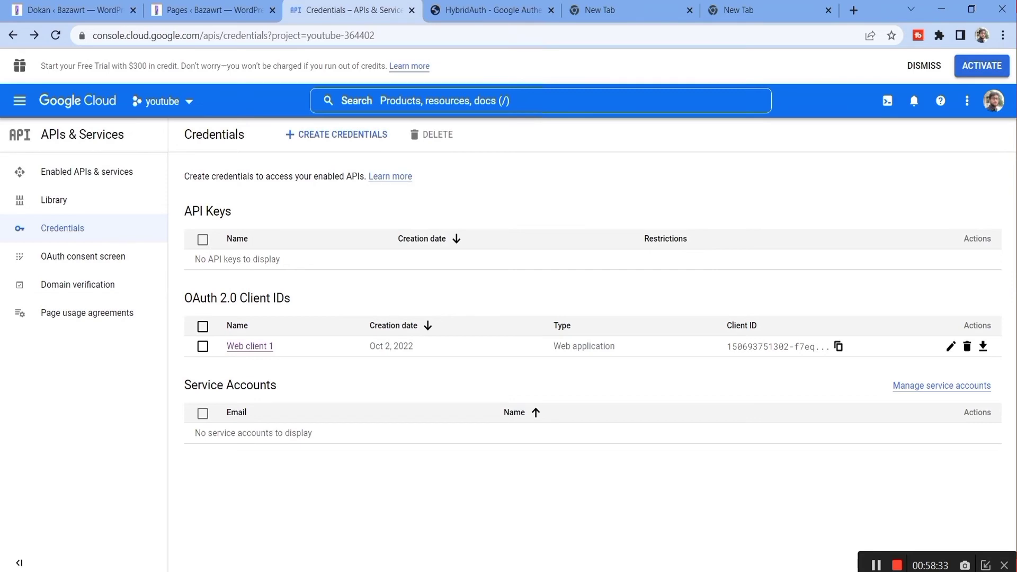
{"action": "mouse_move", "coordinate": [498, 517]}
{"action": "left_click", "coordinate": [570, 498]}
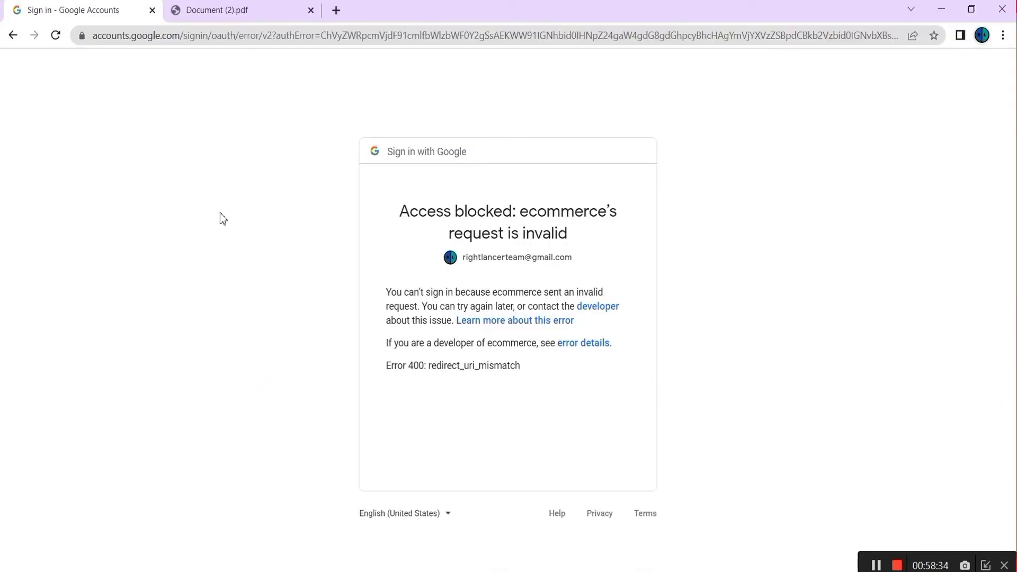
Step: Retry Connect Google with the first Google account so the vendor's Social Profiles shows it linked
{"action": "left_click", "coordinate": [13, 36]}
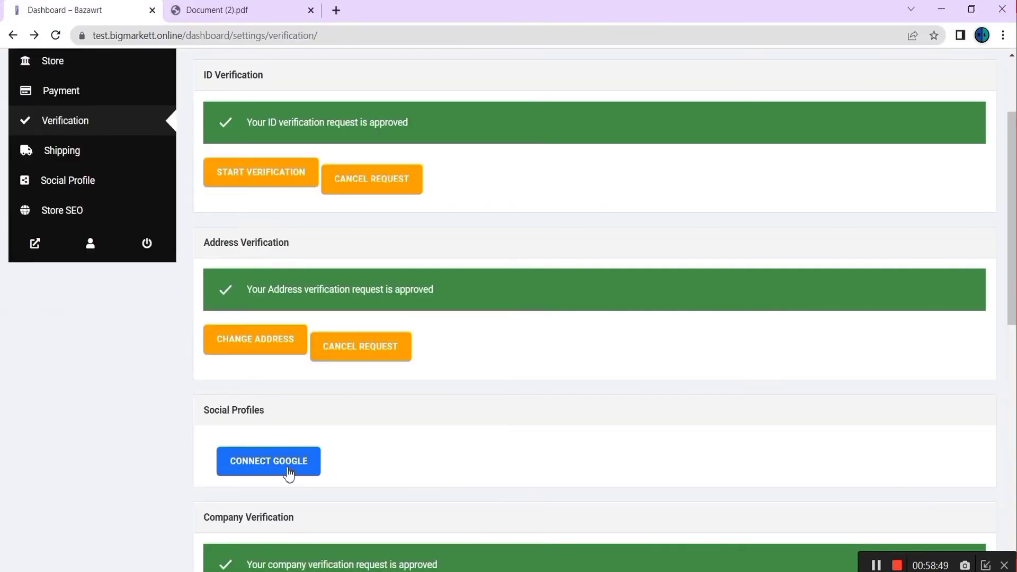
{"action": "left_click", "coordinate": [285, 466]}
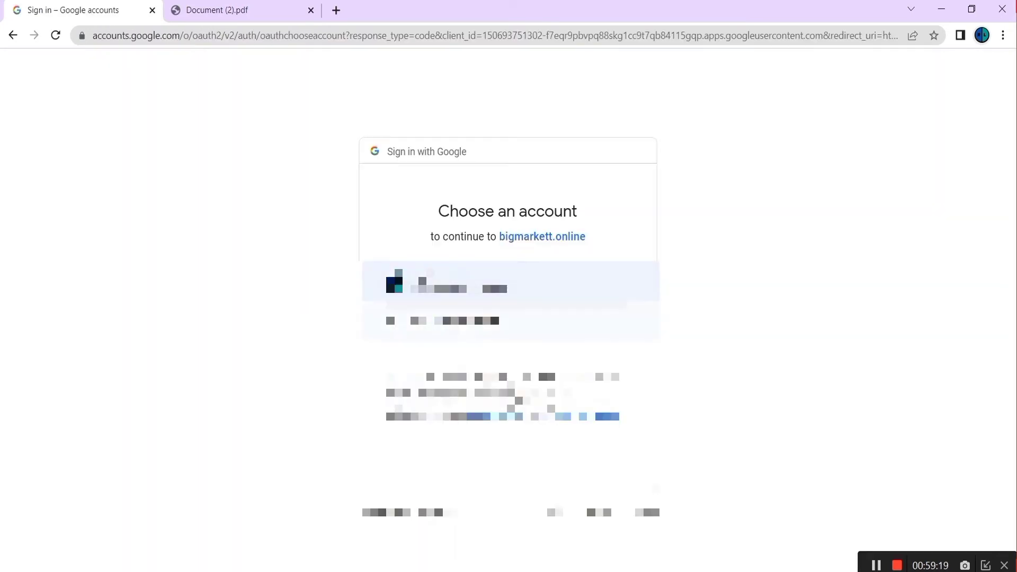
{"action": "left_click", "coordinate": [543, 295]}
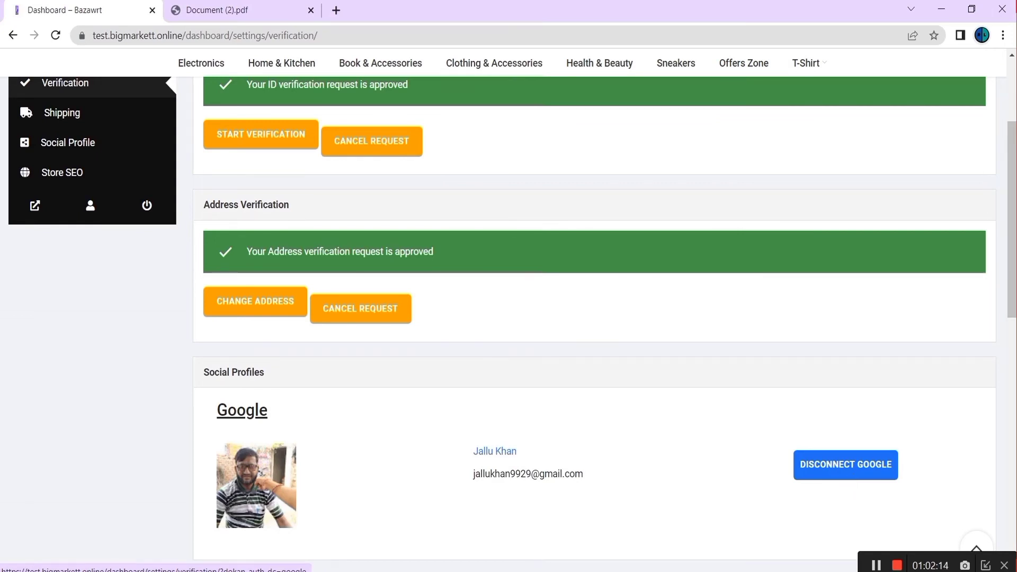
{"action": "mouse_move", "coordinate": [435, 571]}
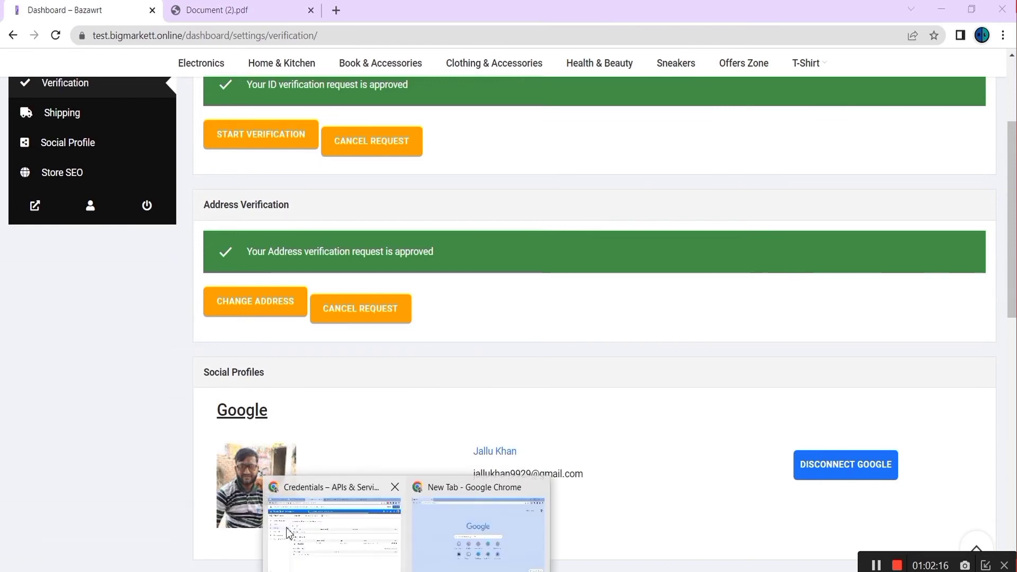
{"action": "left_click", "coordinate": [289, 528]}
{"action": "left_click", "coordinate": [37, 12]}
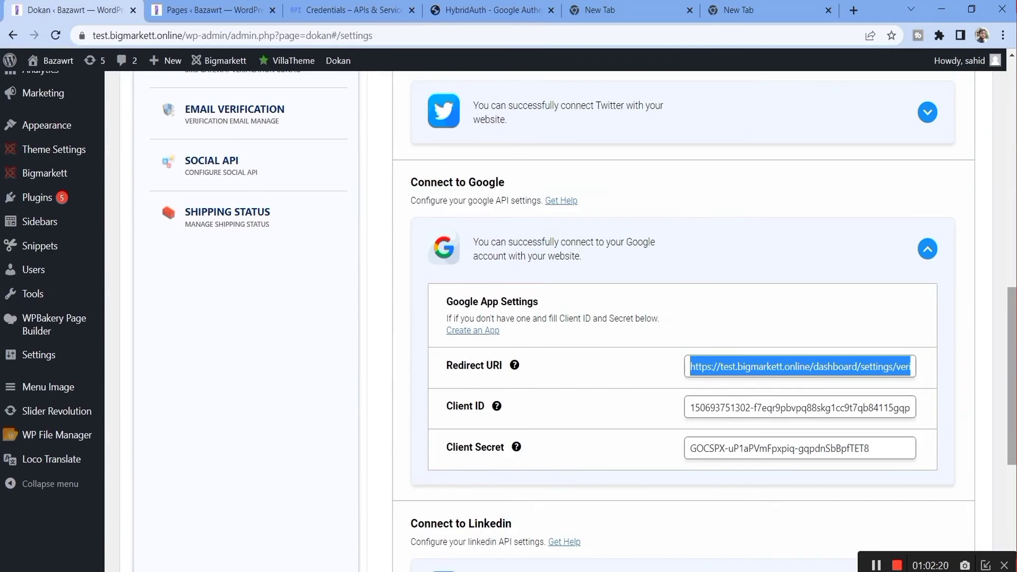
Step: Change Sender Name from weDevs Team to bigmartt, make Twilio the active gateway, and expand its settings
{"action": "scroll", "coordinate": [1014, 326], "scroll_direction": "up", "scroll_amount": 3}
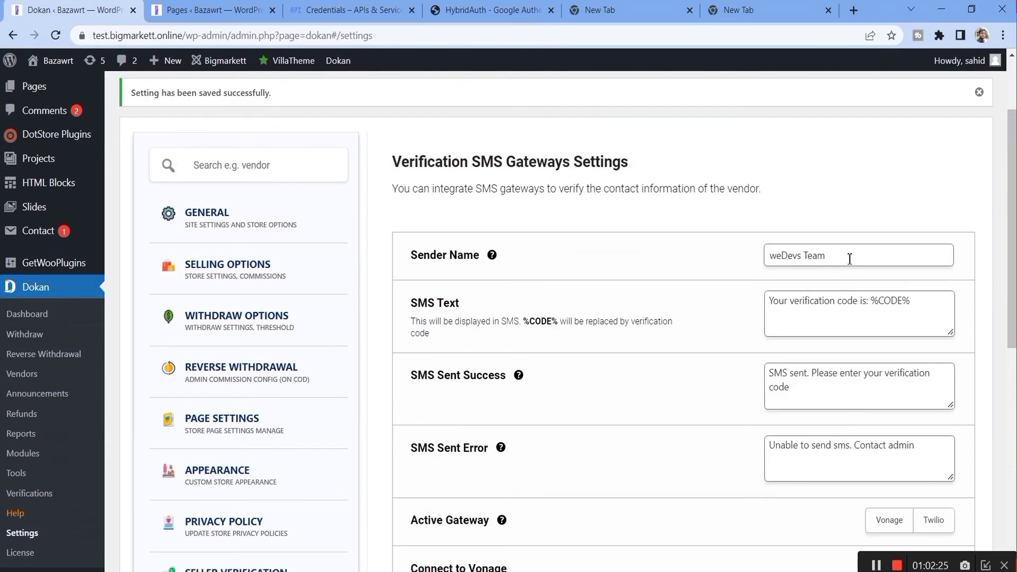
{"action": "left_click_drag", "start_coordinate": [850, 259], "coordinate": [767, 256]}
{"action": "type", "text": "bigmartt"}
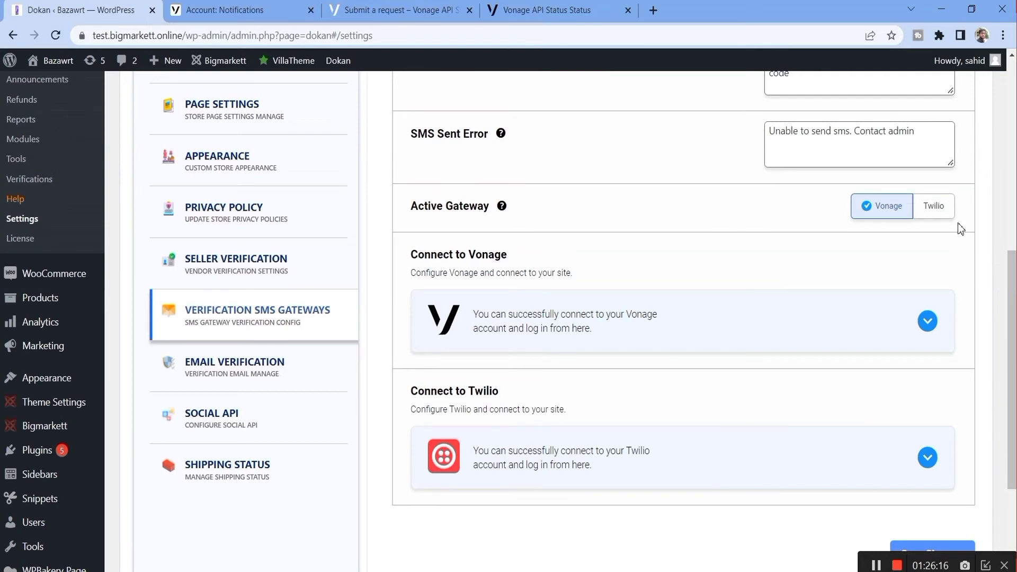
{"action": "left_click", "coordinate": [940, 214]}
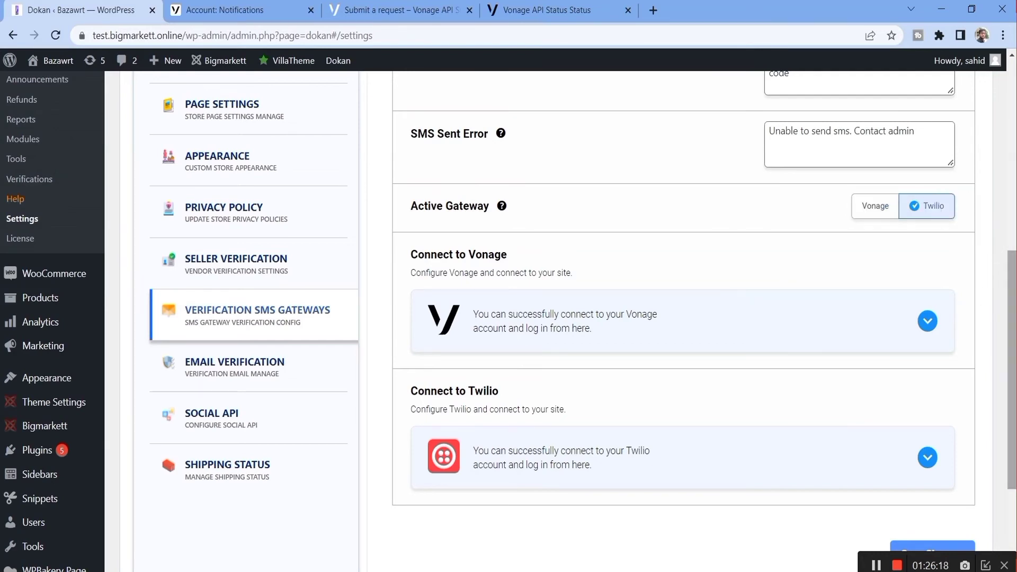
{"action": "scroll", "coordinate": [939, 376], "scroll_direction": "down", "scroll_amount": 2}
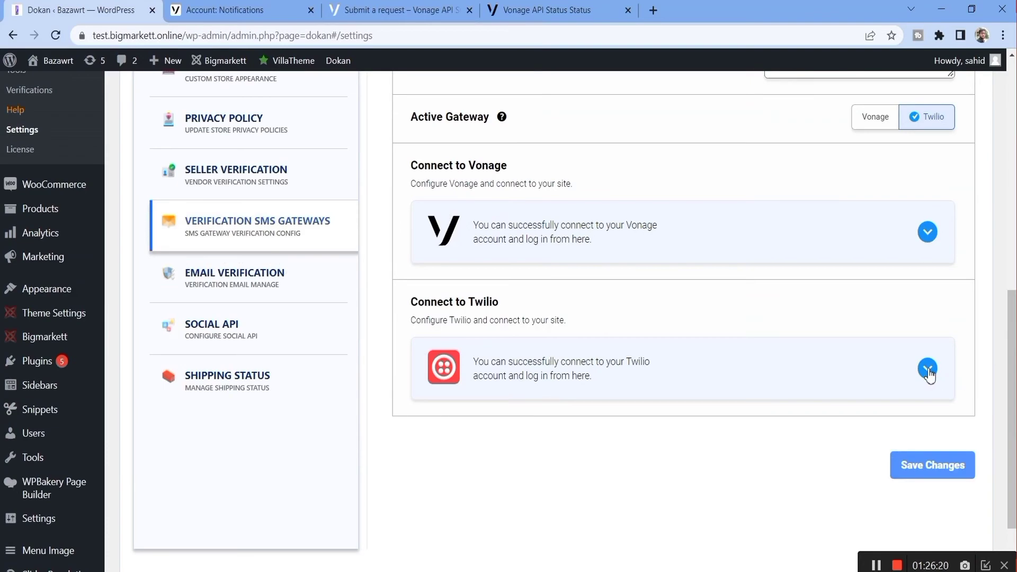
{"action": "left_click", "coordinate": [928, 369]}
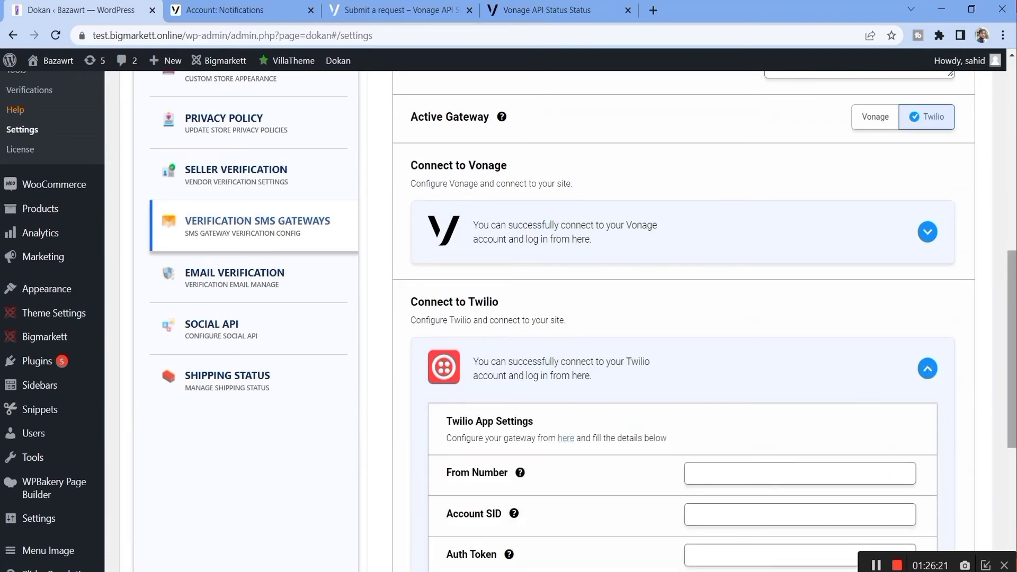
{"action": "scroll", "coordinate": [722, 424], "scroll_direction": "down", "scroll_amount": 2}
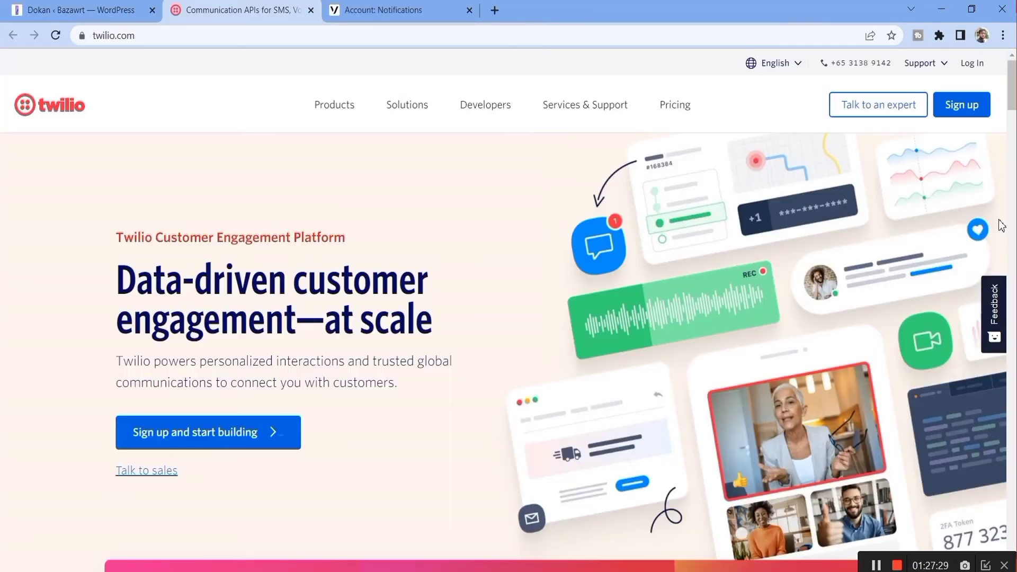
Step: Begin a Twilio sign-up and fill in the user's first name, last name and e-mail address
{"action": "left_click", "coordinate": [961, 105]}
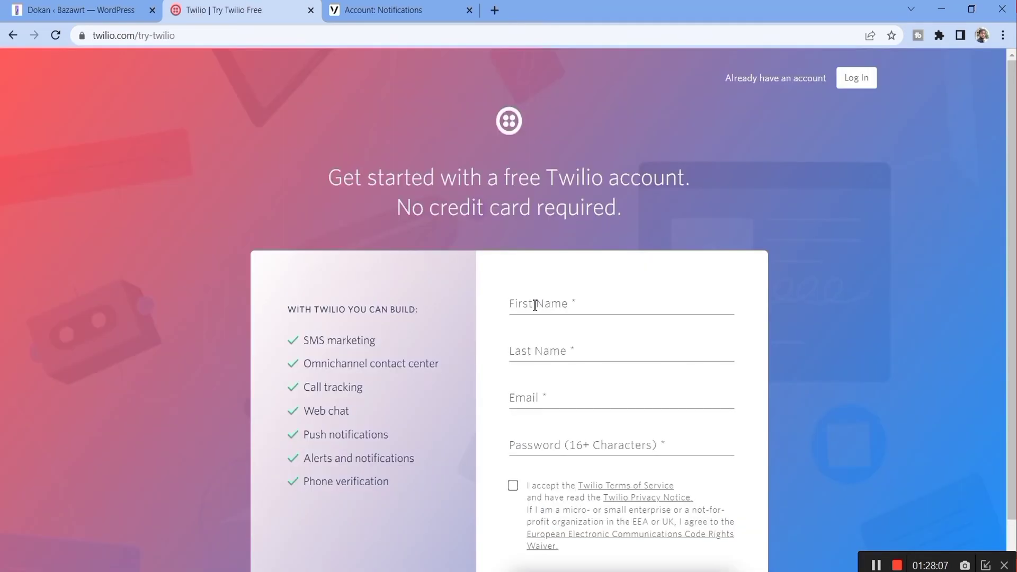
{"action": "left_click", "coordinate": [535, 306]}
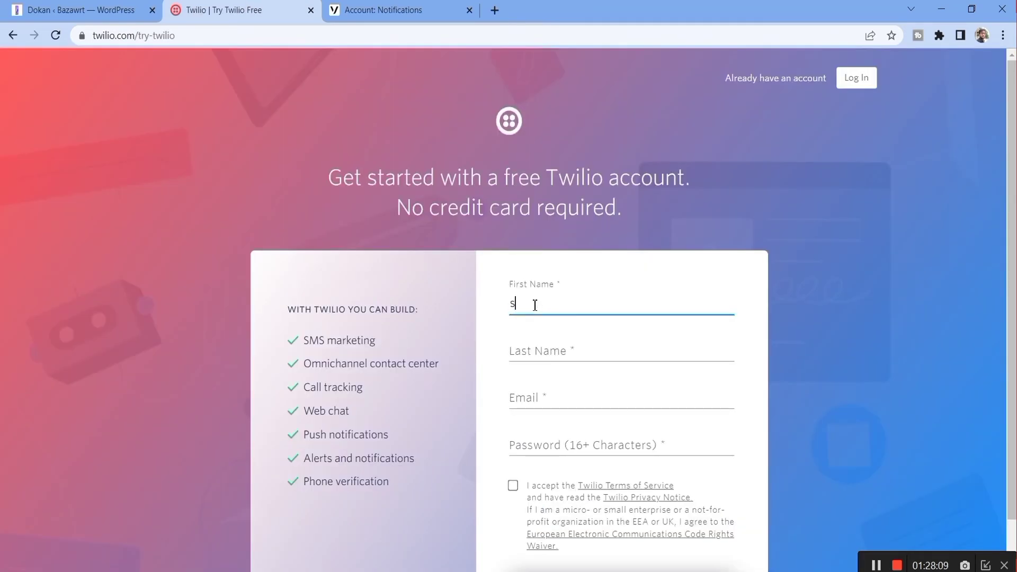
{"action": "scroll", "coordinate": [559, 323], "scroll_direction": "down", "scroll_amount": 1}
{"action": "left_click", "coordinate": [555, 295]}
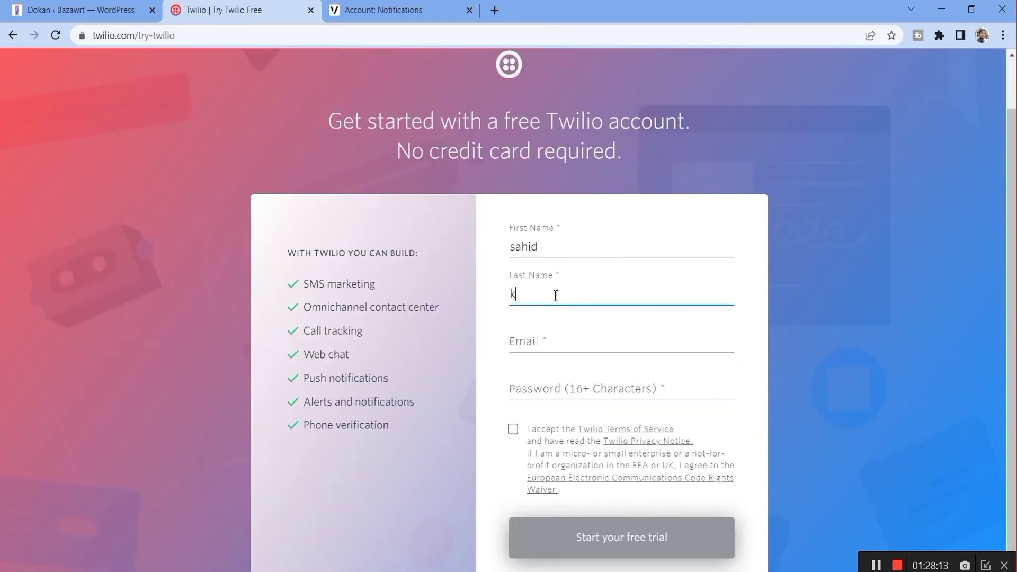
{"action": "left_click", "coordinate": [551, 340]}
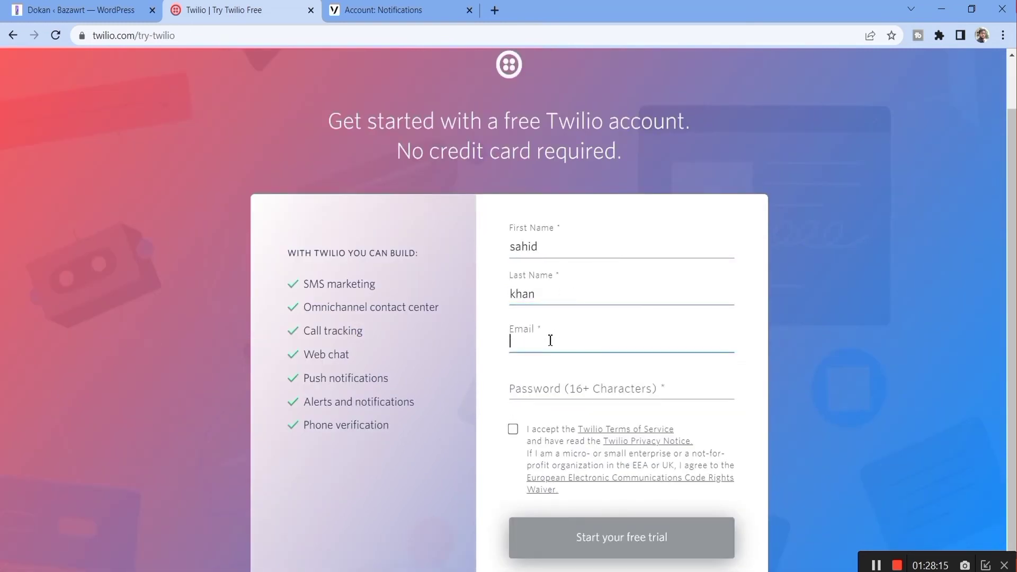
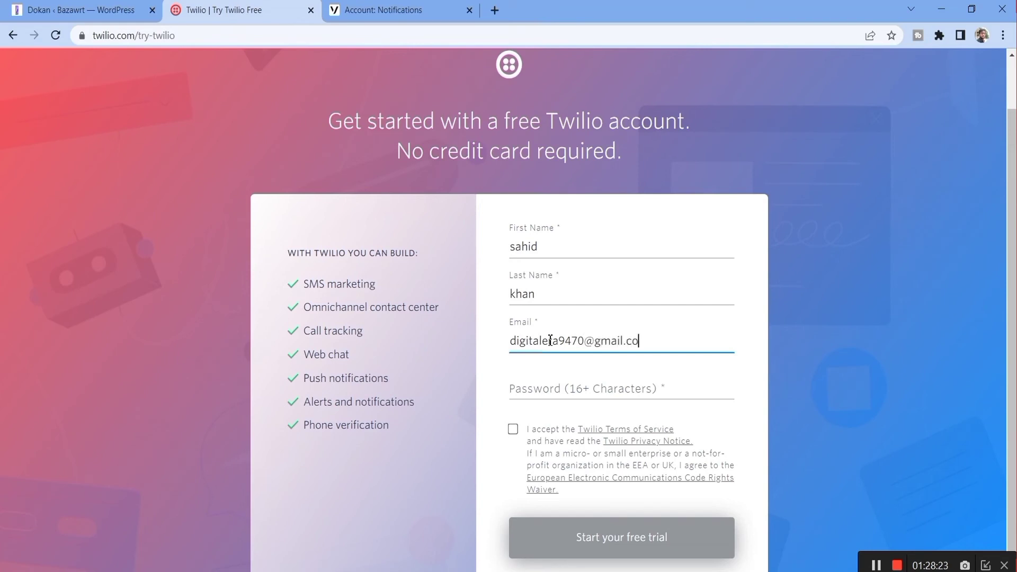
Step: Accept the Twilio terms of service and submit the free-trial sign-up
{"action": "left_click", "coordinate": [513, 428]}
{"action": "left_click", "coordinate": [529, 392]}
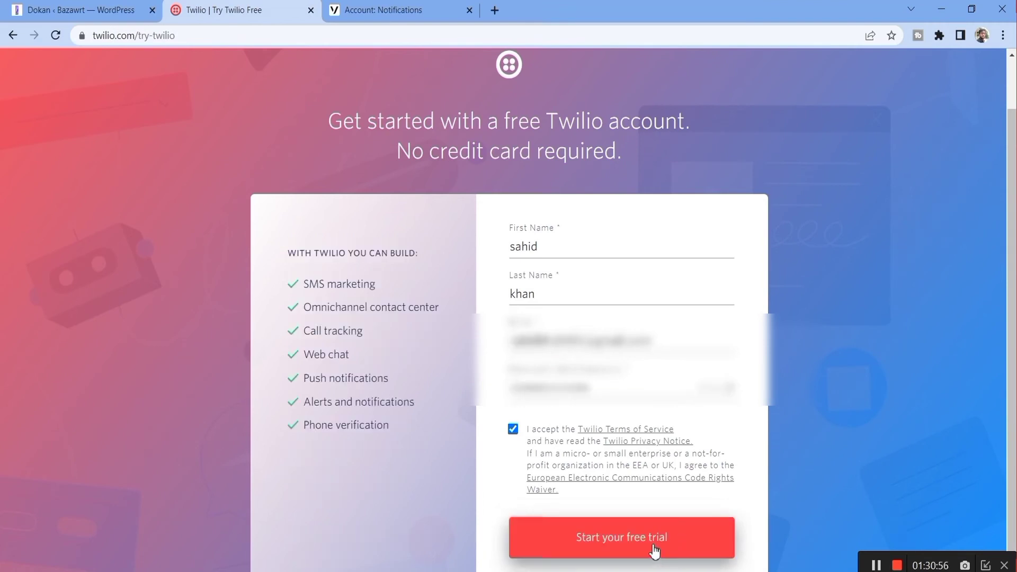
{"action": "left_click", "coordinate": [649, 546]}
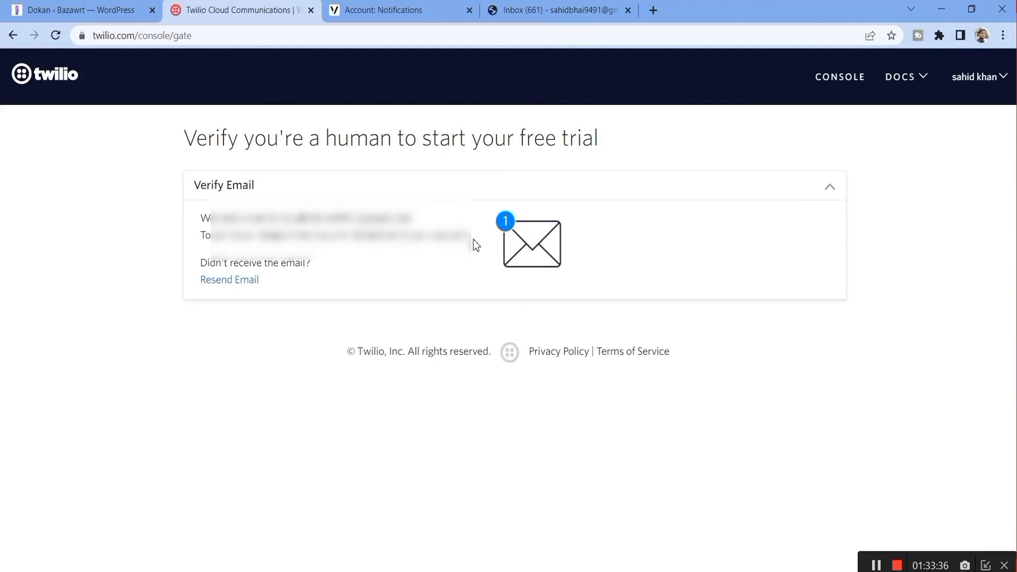
{"action": "left_click", "coordinate": [512, 11]}
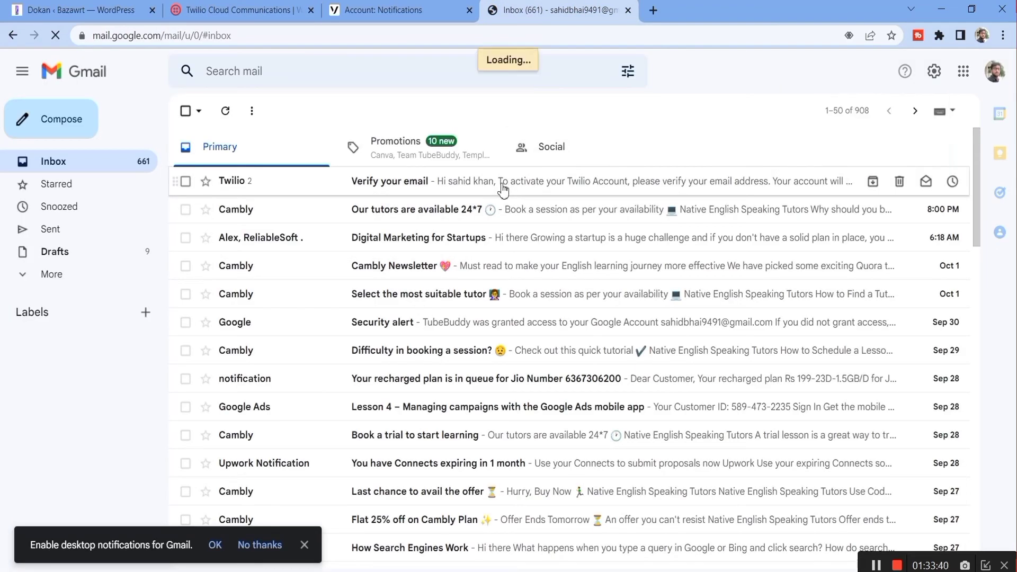
Step: Open Twilio's 'Verify your email' message in Gmail and confirm the e-mail address
{"action": "left_click", "coordinate": [502, 186]}
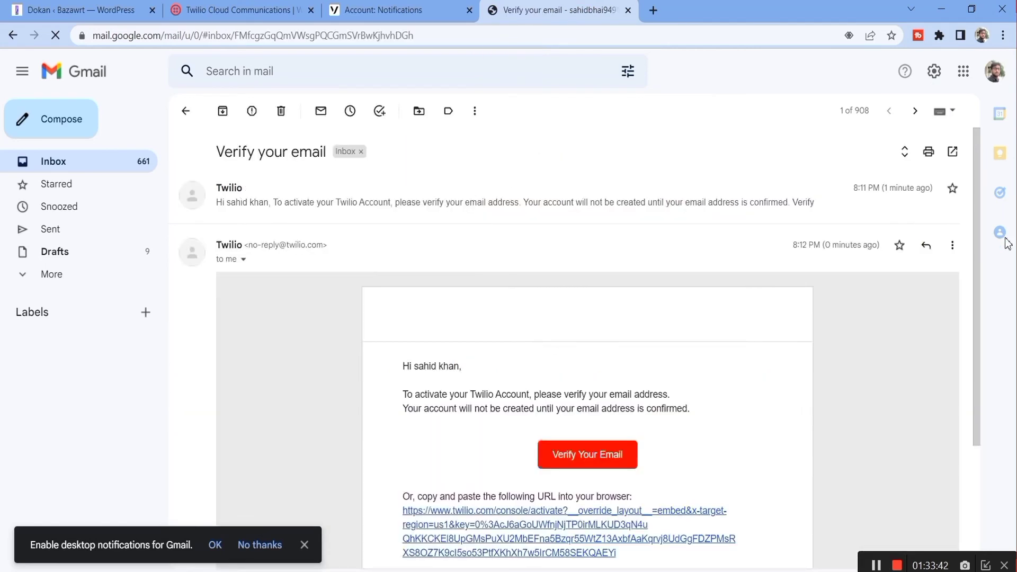
{"action": "left_click", "coordinate": [568, 456]}
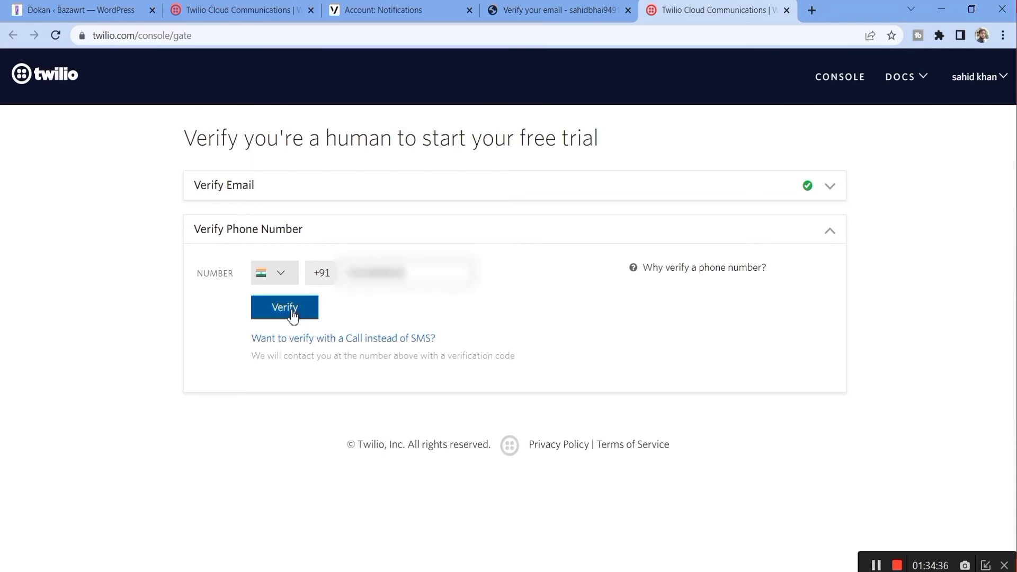
Step: Send the verification SMS and enter the received code to verify the phone number
{"action": "left_click", "coordinate": [289, 308]}
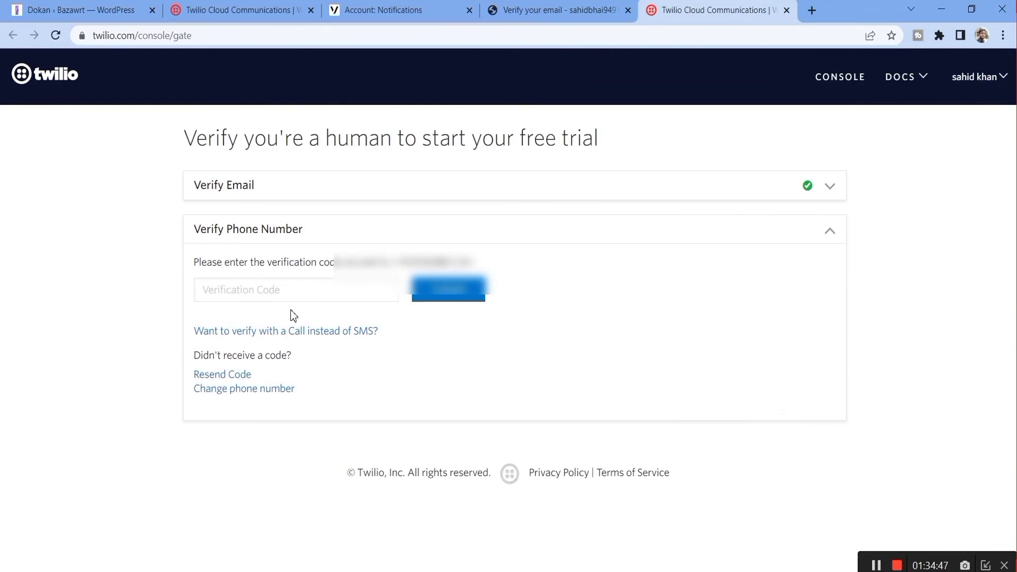
{"action": "left_click", "coordinate": [215, 300]}
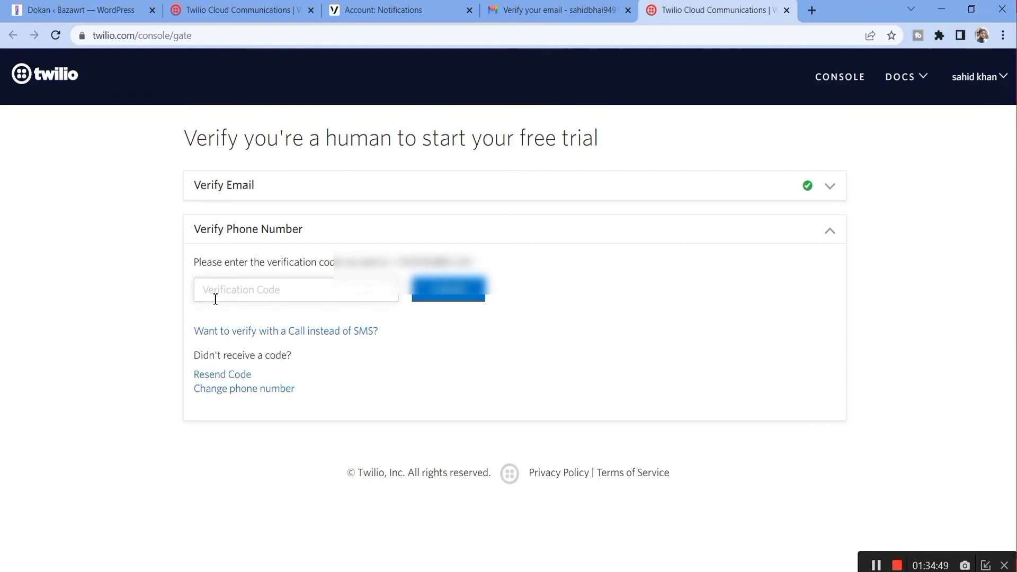
{"action": "left_click", "coordinate": [434, 297]}
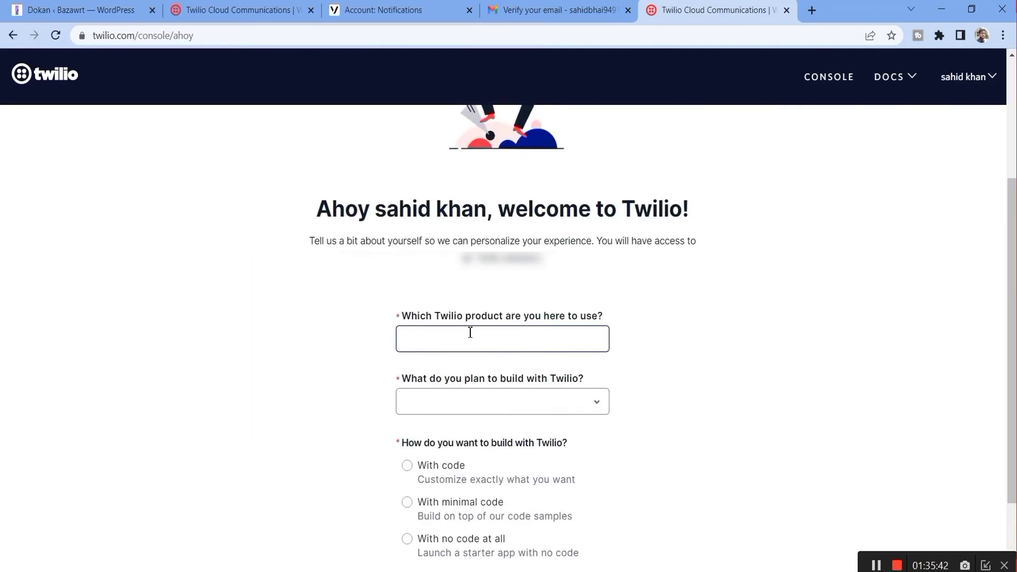
{"action": "left_click", "coordinate": [470, 332]}
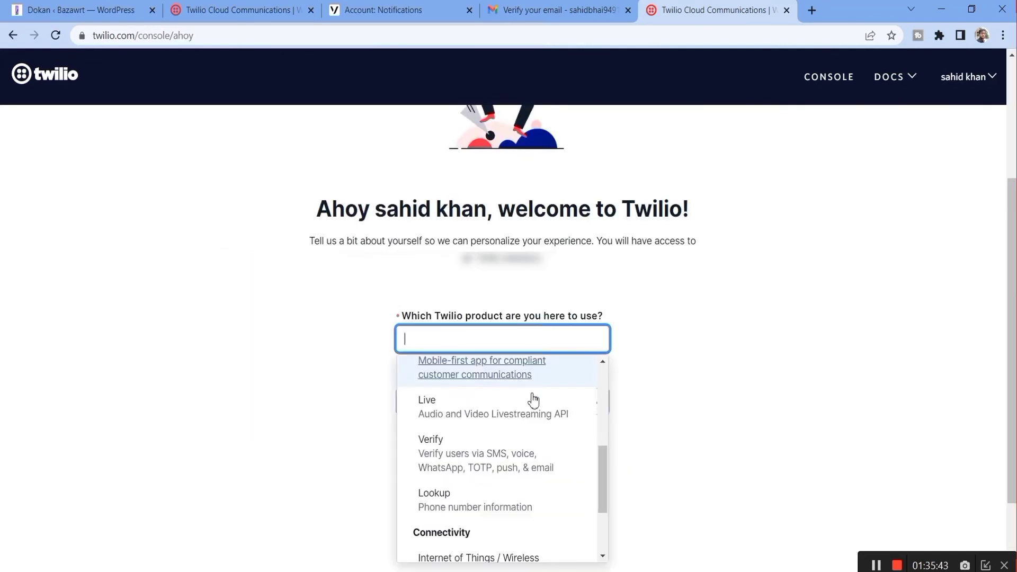
Step: Answer onboarding with Verify, Identity & Verification, no code, and 'Something else' as today's goal
{"action": "left_click", "coordinate": [482, 465]}
{"action": "left_click", "coordinate": [592, 399]}
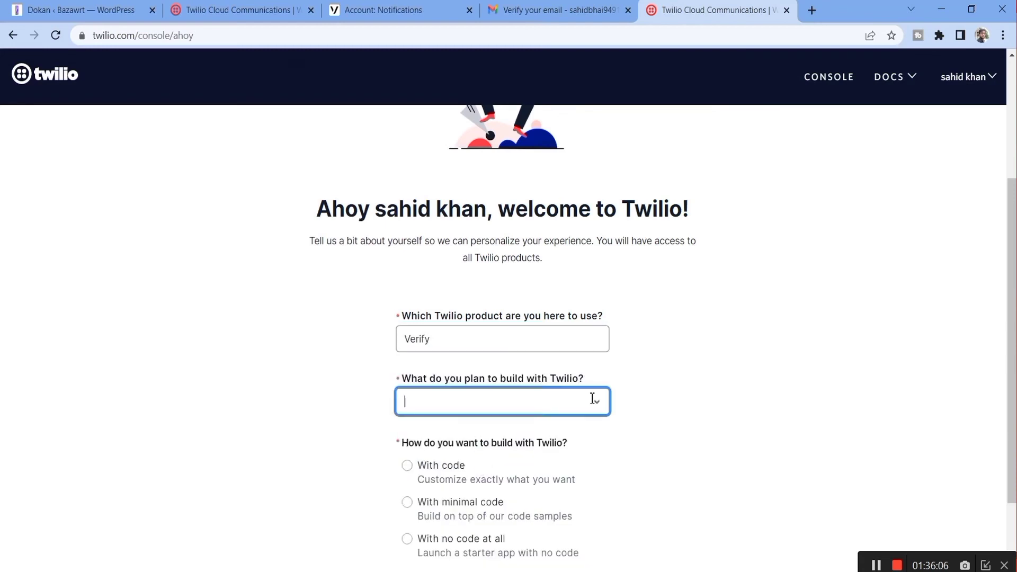
{"action": "left_click", "coordinate": [594, 400]}
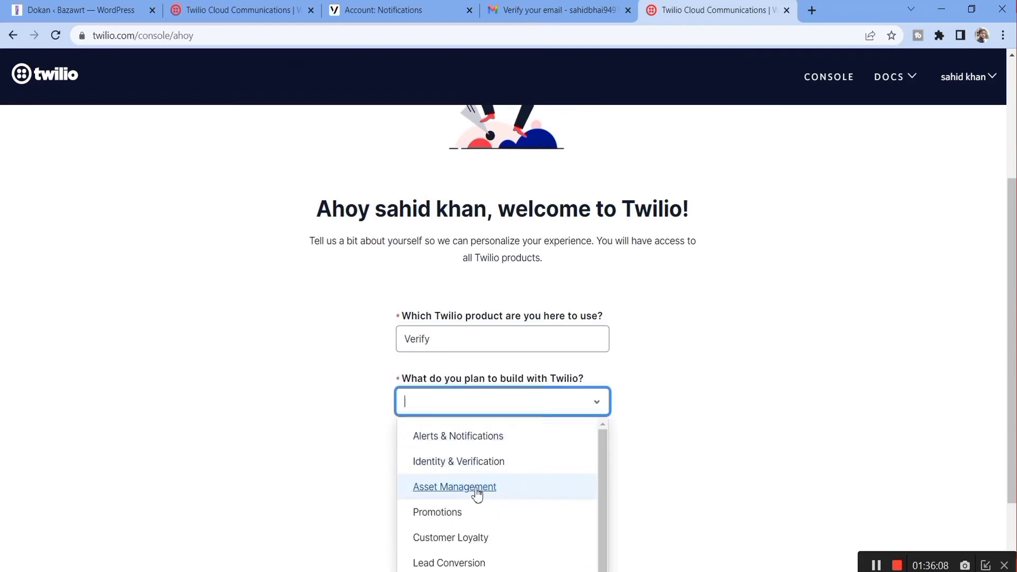
{"action": "left_click", "coordinate": [452, 471]}
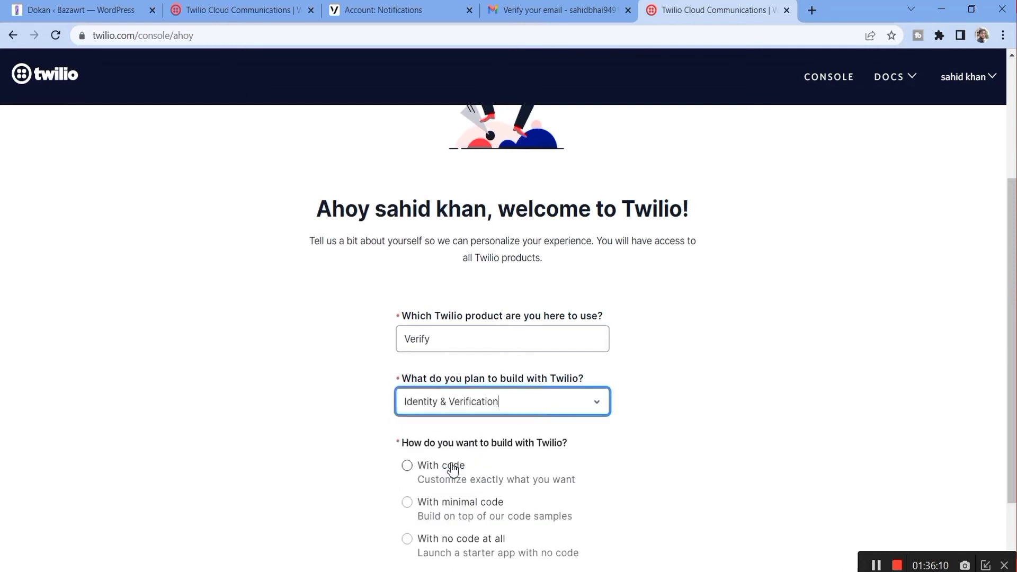
{"action": "scroll", "coordinate": [685, 436], "scroll_direction": "down", "scroll_amount": 2}
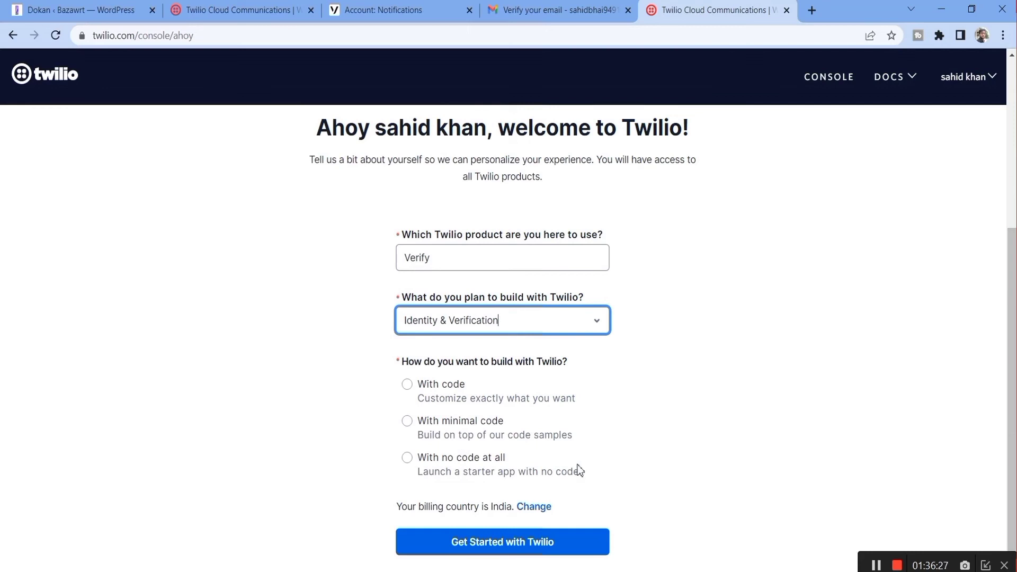
{"action": "left_click", "coordinate": [408, 459]}
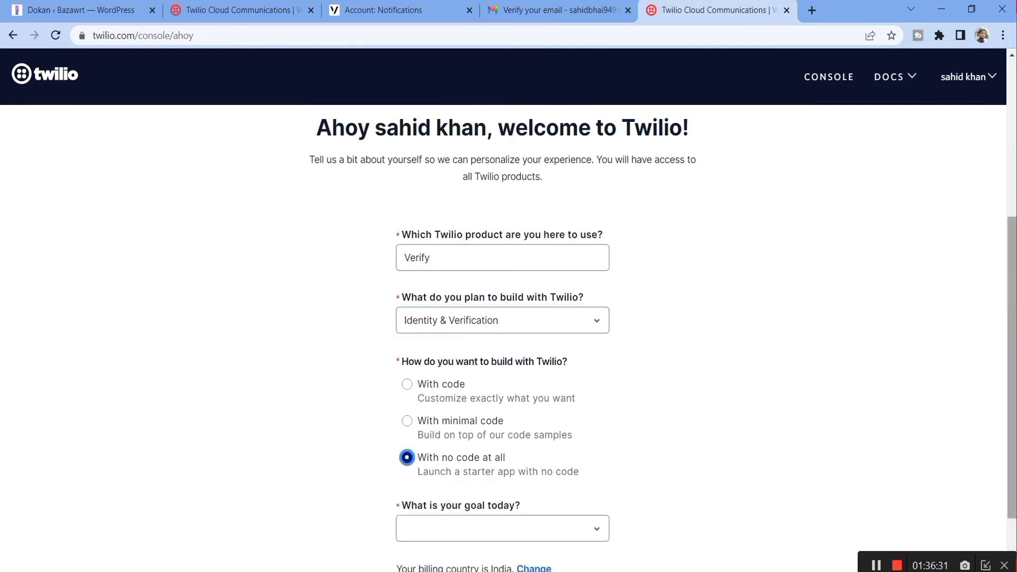
{"action": "scroll", "coordinate": [545, 520], "scroll_direction": "down", "scroll_amount": 2}
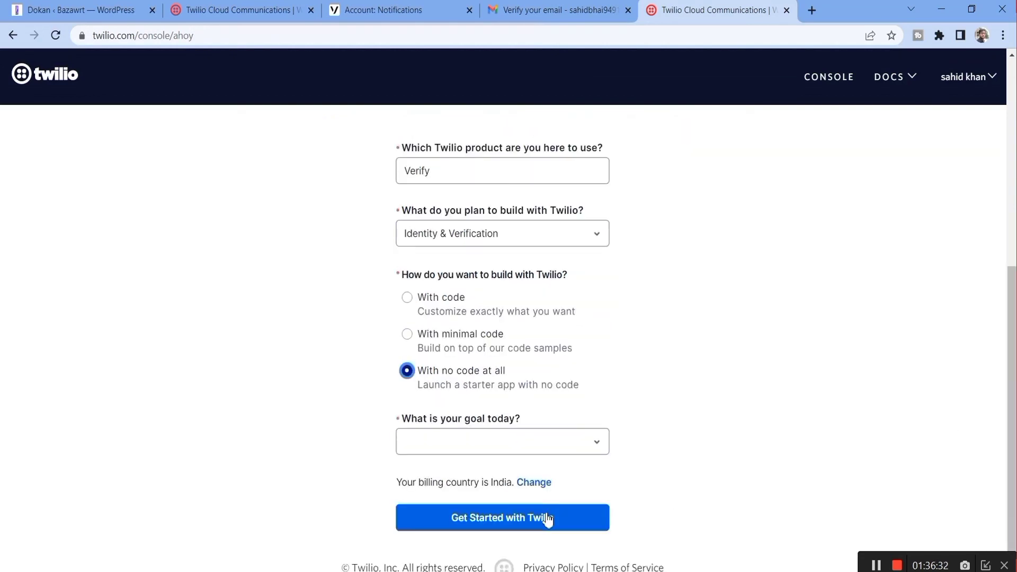
{"action": "left_click", "coordinate": [485, 448]}
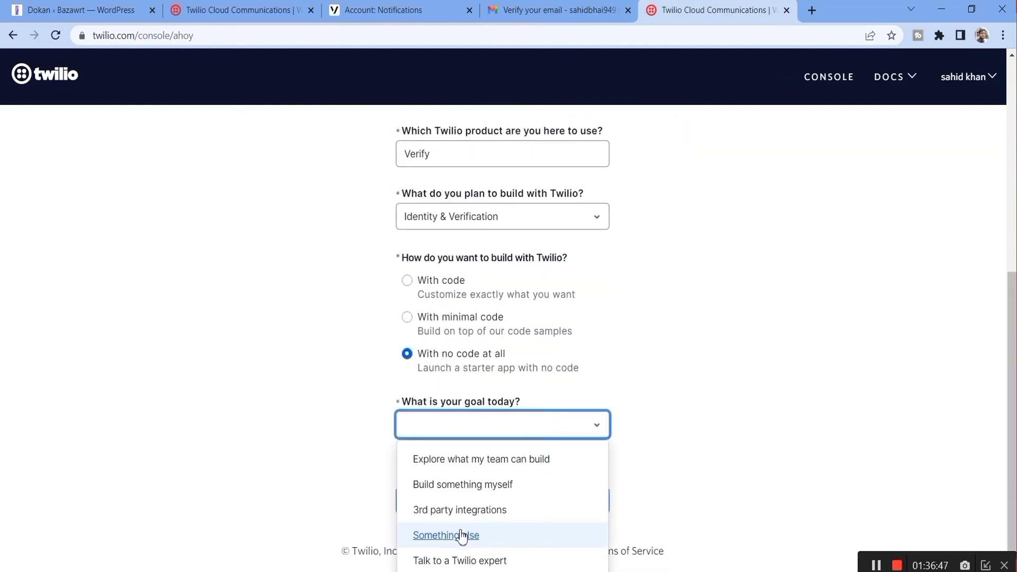
{"action": "left_click", "coordinate": [454, 536]}
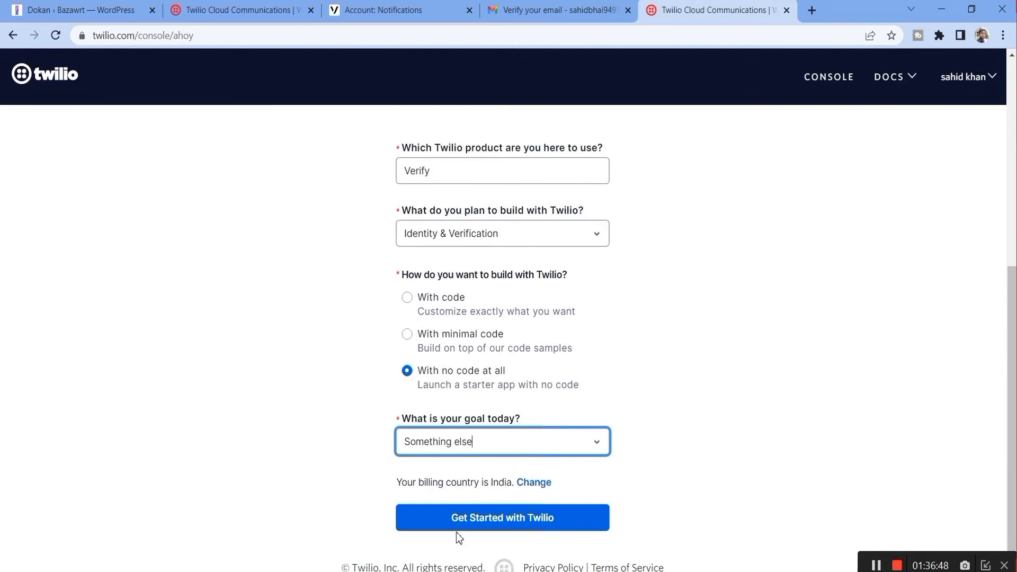
{"action": "left_click", "coordinate": [486, 524]}
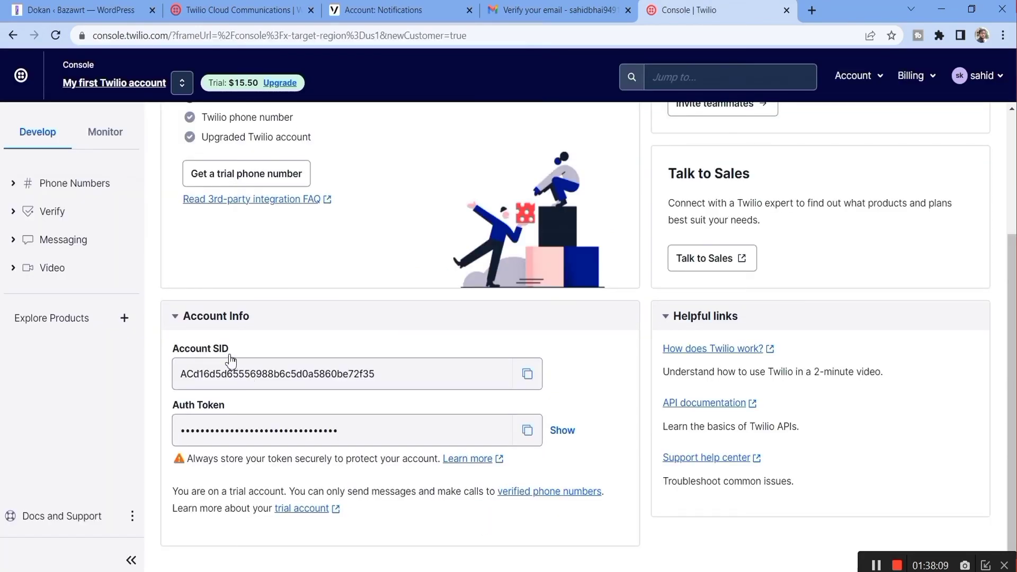
Step: Copy the Twilio Account SID and Auth Token into Dokan's Twilio gateway fields
{"action": "left_click", "coordinate": [527, 375]}
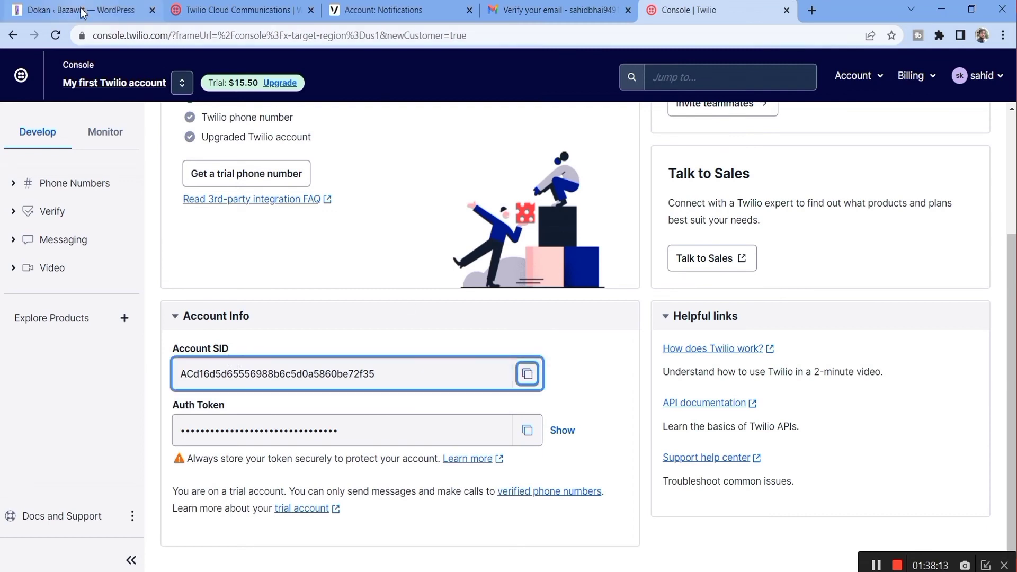
{"action": "left_click", "coordinate": [85, 13]}
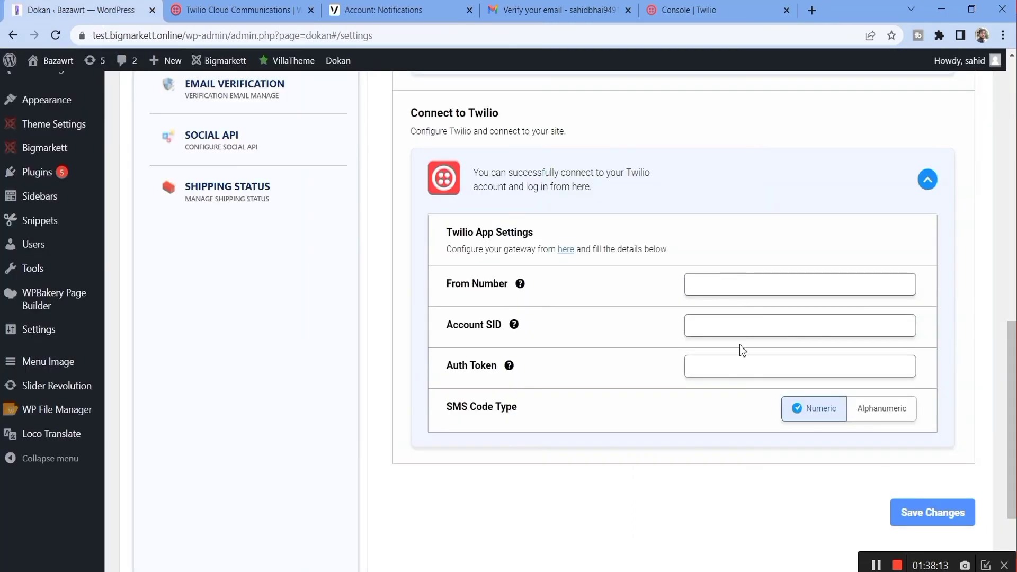
{"action": "left_click", "coordinate": [724, 321]}
{"action": "key", "text": "ctrl+v"}
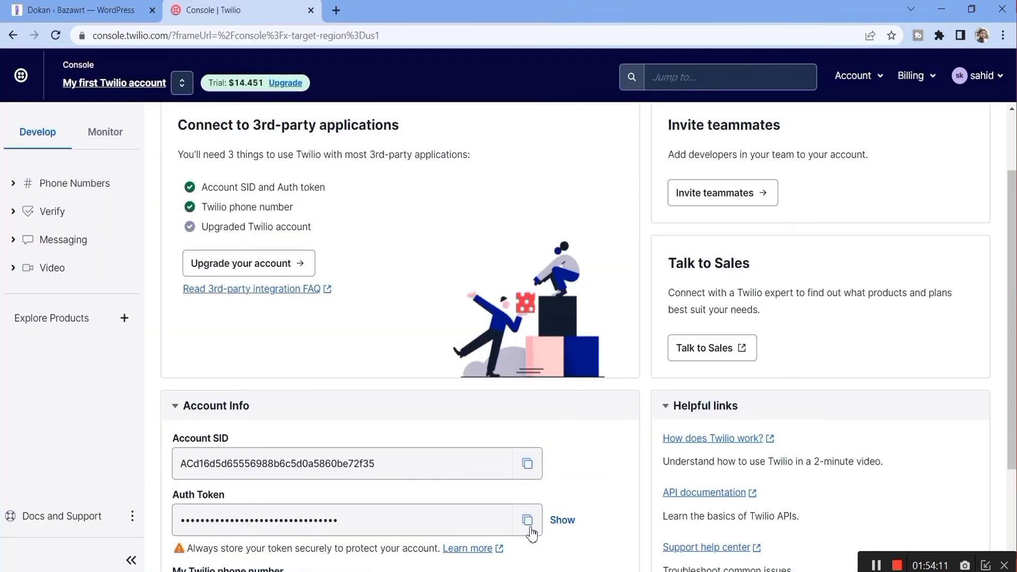
{"action": "left_click", "coordinate": [527, 520]}
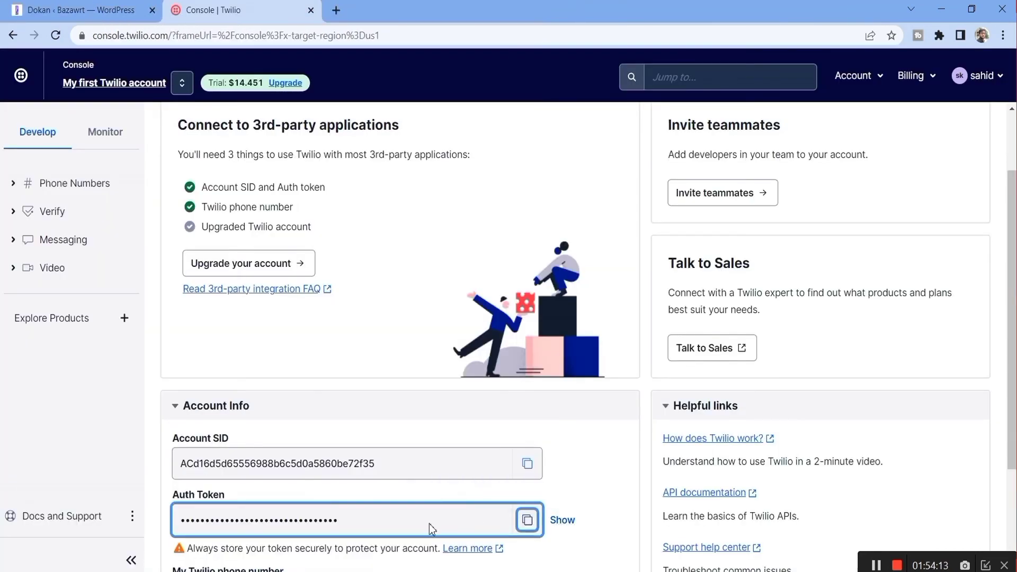
{"action": "left_click", "coordinate": [527, 520]}
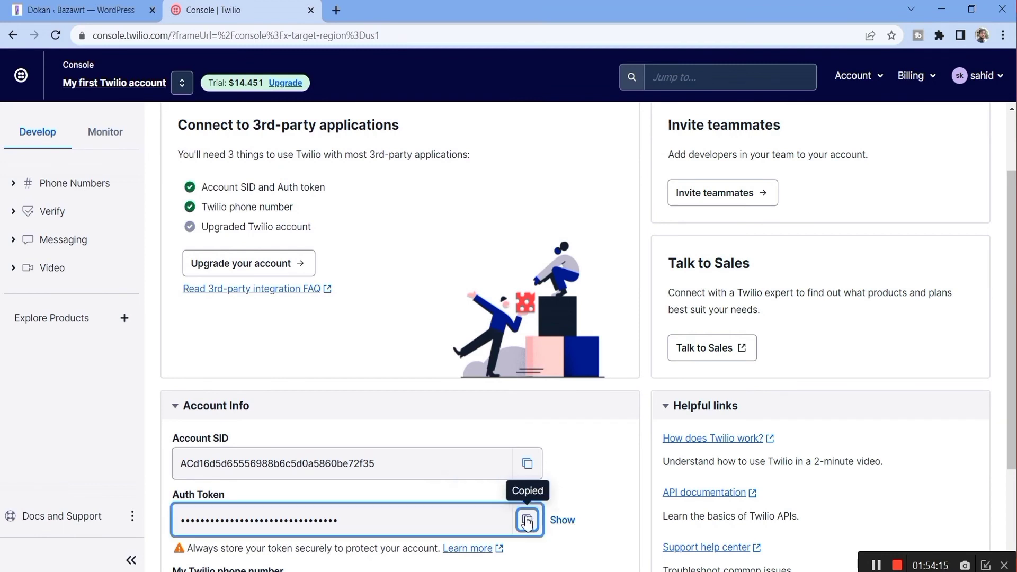
{"action": "left_click", "coordinate": [80, 10]}
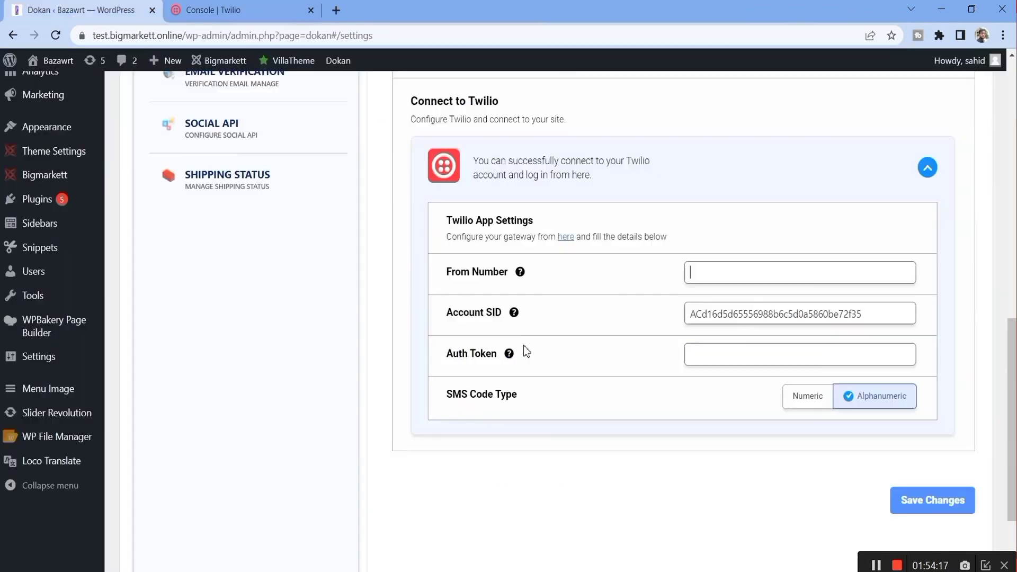
{"action": "left_click", "coordinate": [708, 351]}
{"action": "key", "text": "ctrl+v"}
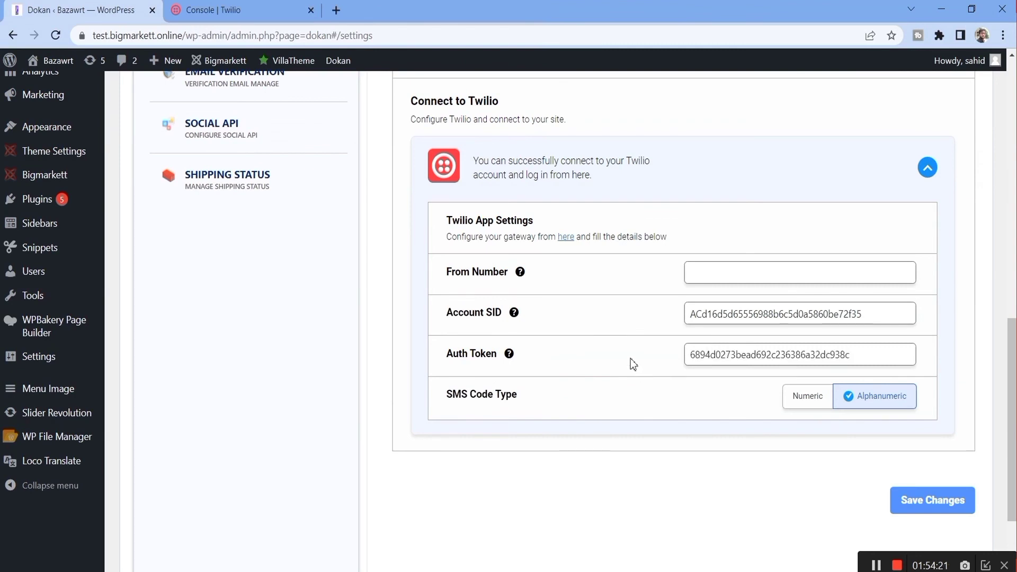
Step: Fill From Number with the Twilio phone number, set SMS code type to Numeric, and save
{"action": "left_click", "coordinate": [212, 12]}
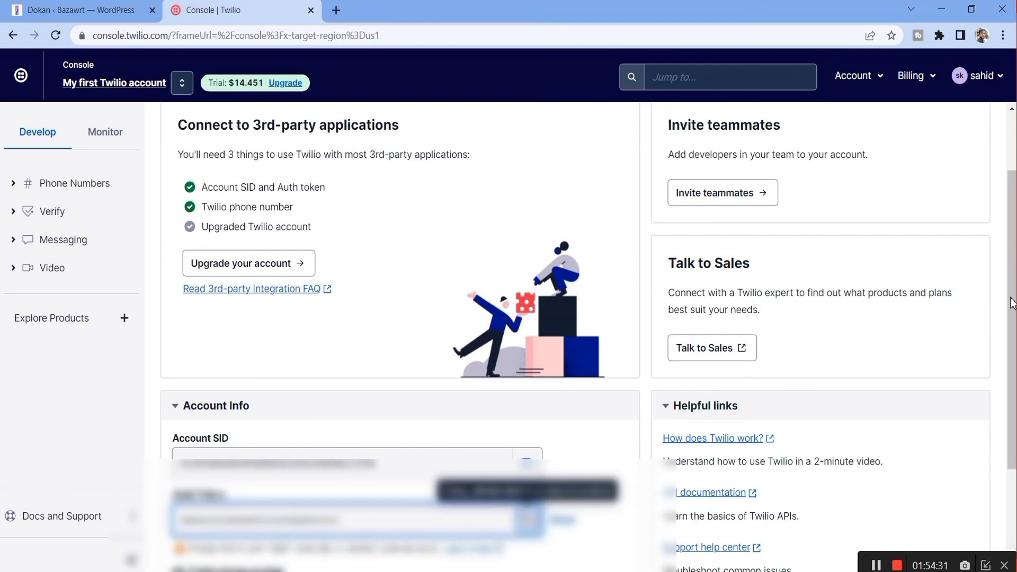
{"action": "scroll", "coordinate": [500, 313], "scroll_direction": "down", "scroll_amount": 2}
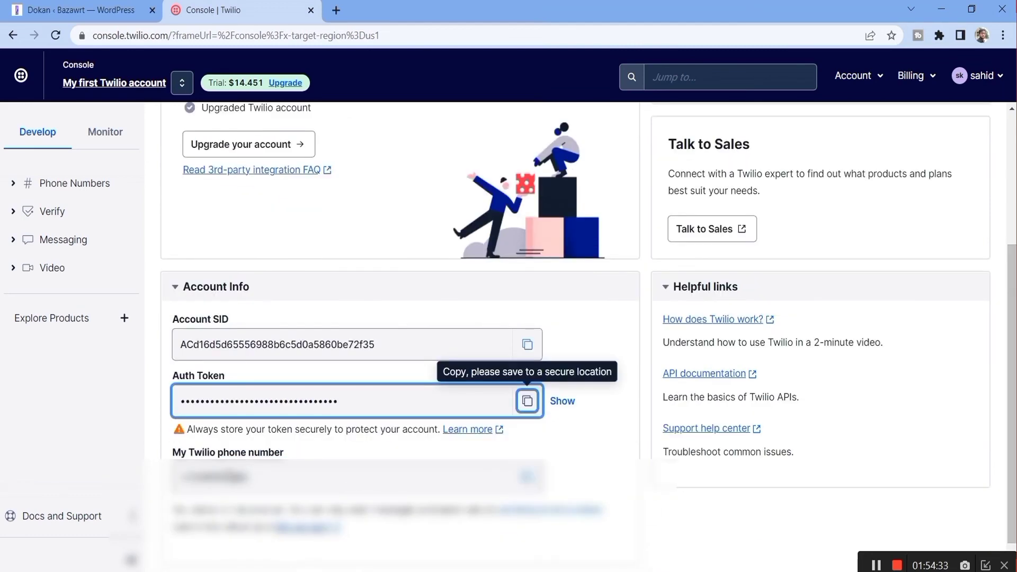
{"action": "left_click", "coordinate": [528, 479]}
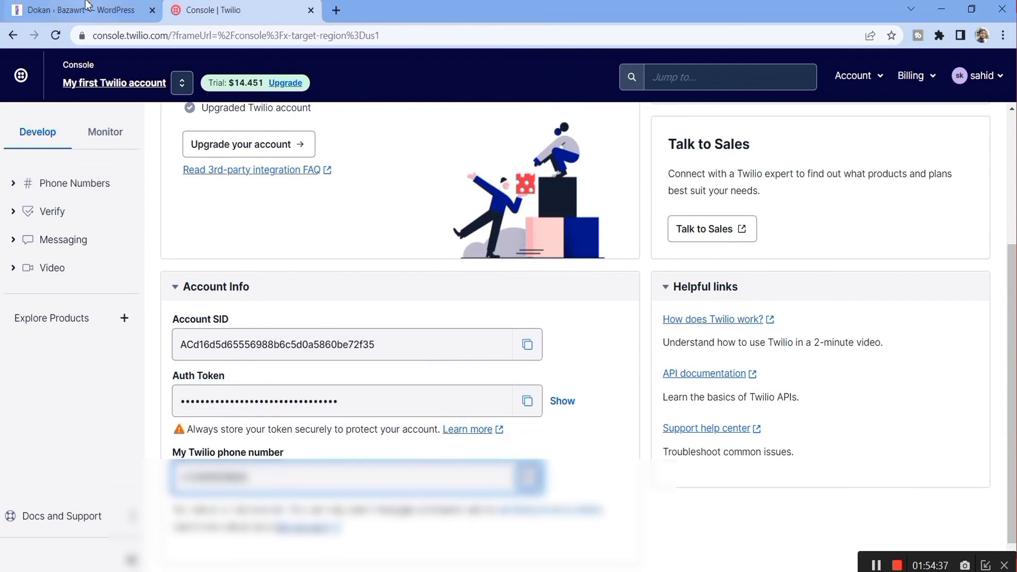
{"action": "left_click", "coordinate": [79, 9]}
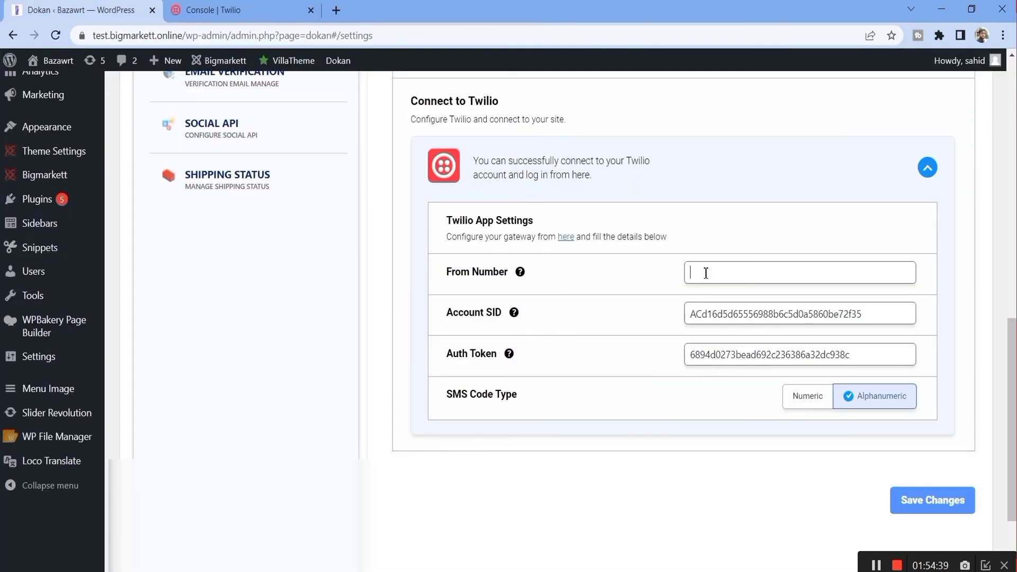
{"action": "key", "text": "ctrl+v"}
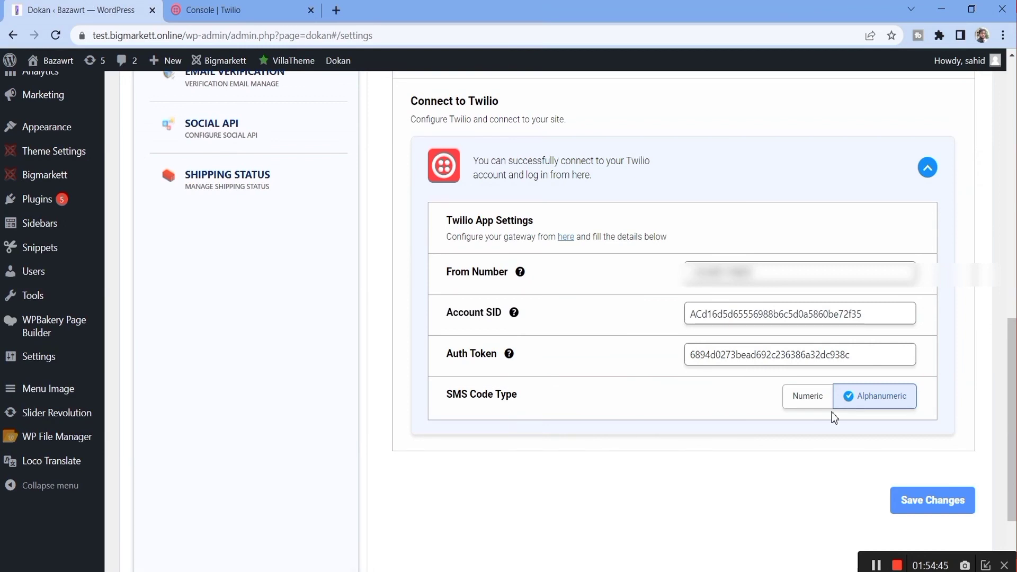
{"action": "left_click", "coordinate": [809, 398]}
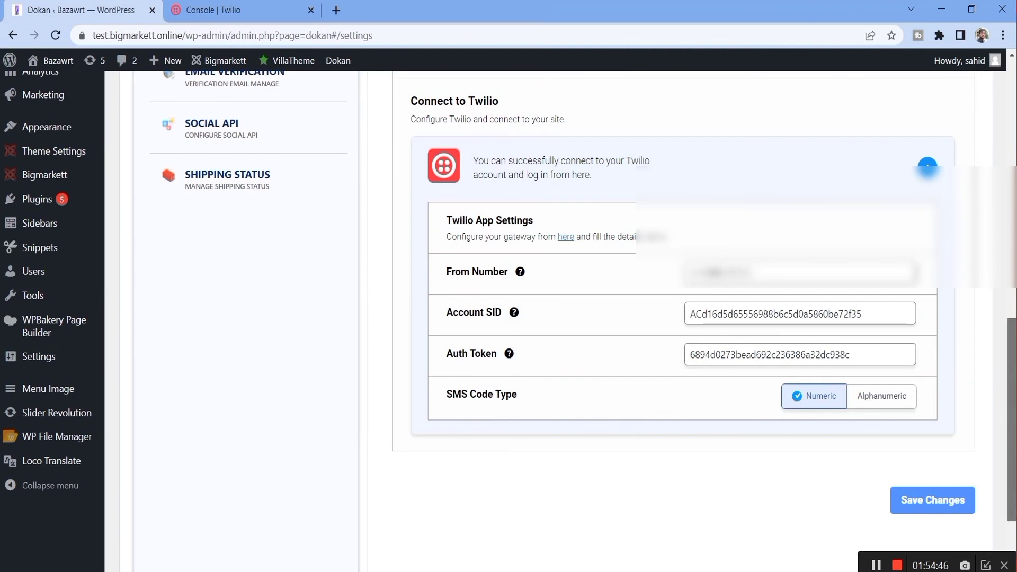
{"action": "scroll", "coordinate": [683, 318], "scroll_direction": "up", "scroll_amount": 3}
{"action": "scroll", "coordinate": [509, 318], "scroll_direction": "up", "scroll_amount": 2}
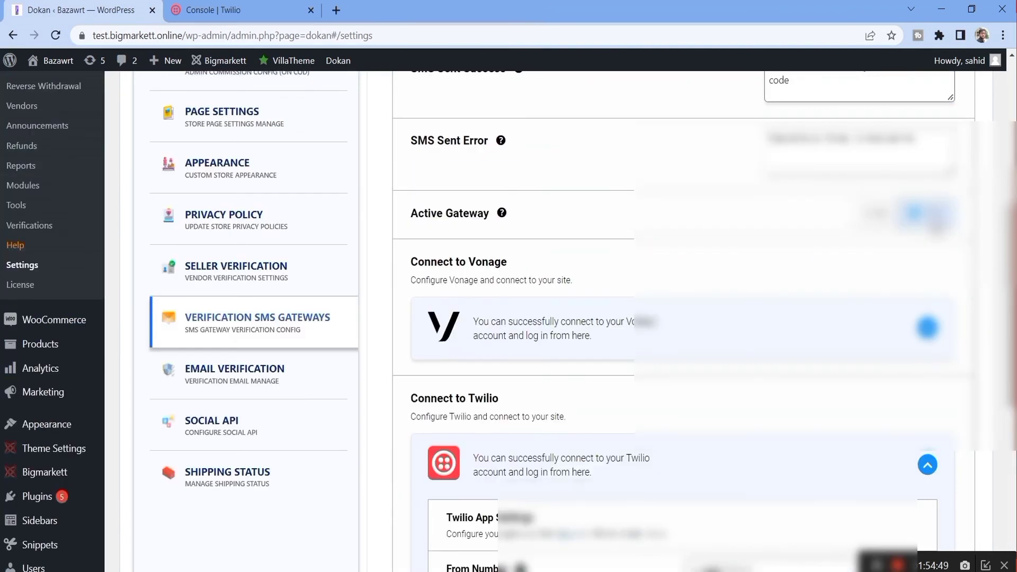
{"action": "scroll", "coordinate": [958, 454], "scroll_direction": "down", "scroll_amount": 6}
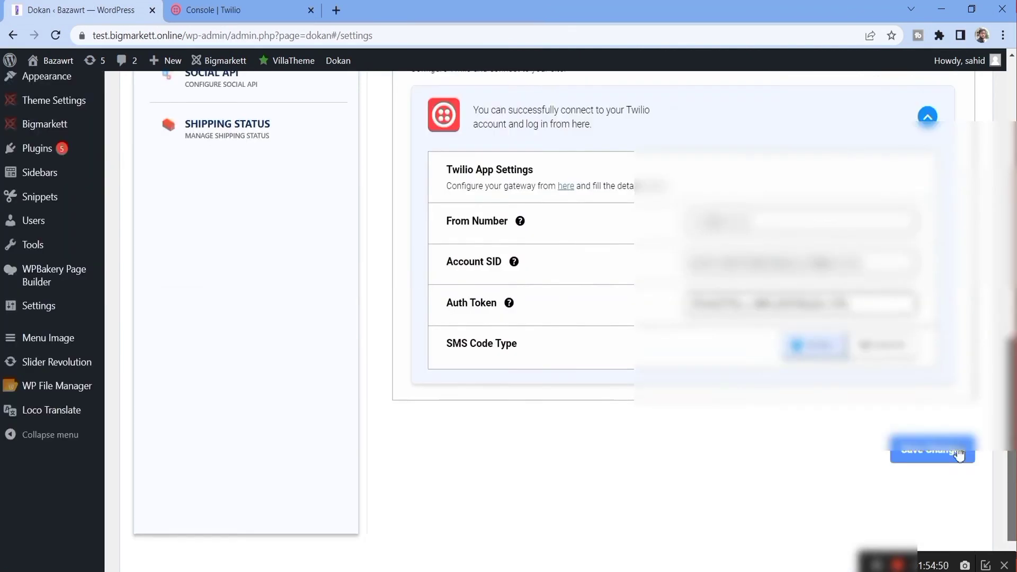
{"action": "left_click", "coordinate": [933, 451]}
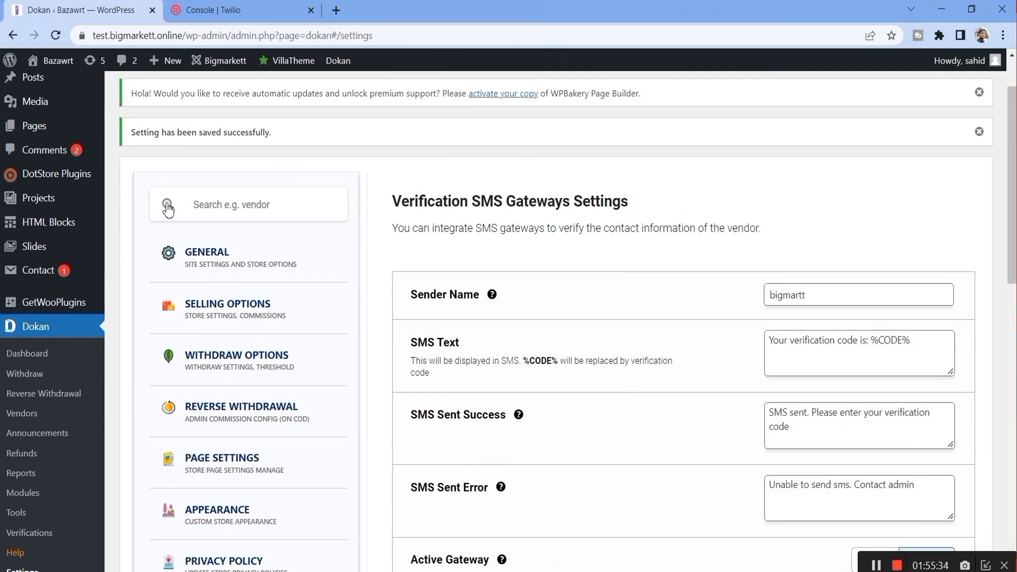
Step: On the vendor Verification page, enter the vendor's phone number and send the verification SMS
{"action": "mouse_move", "coordinate": [571, 571]}
{"action": "left_click", "coordinate": [571, 525]}
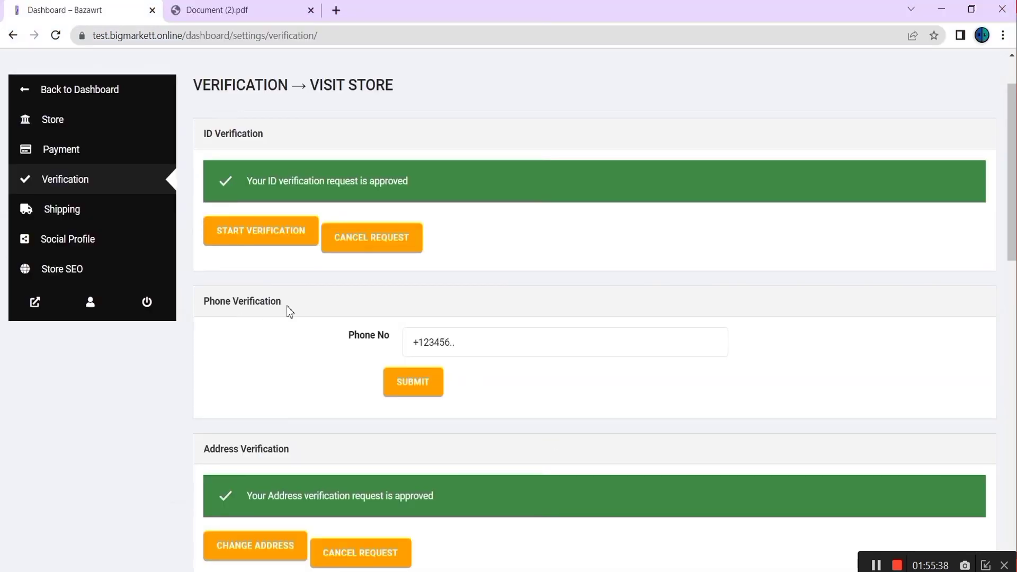
{"action": "left_click_drag", "start_coordinate": [286, 304], "coordinate": [203, 301]}
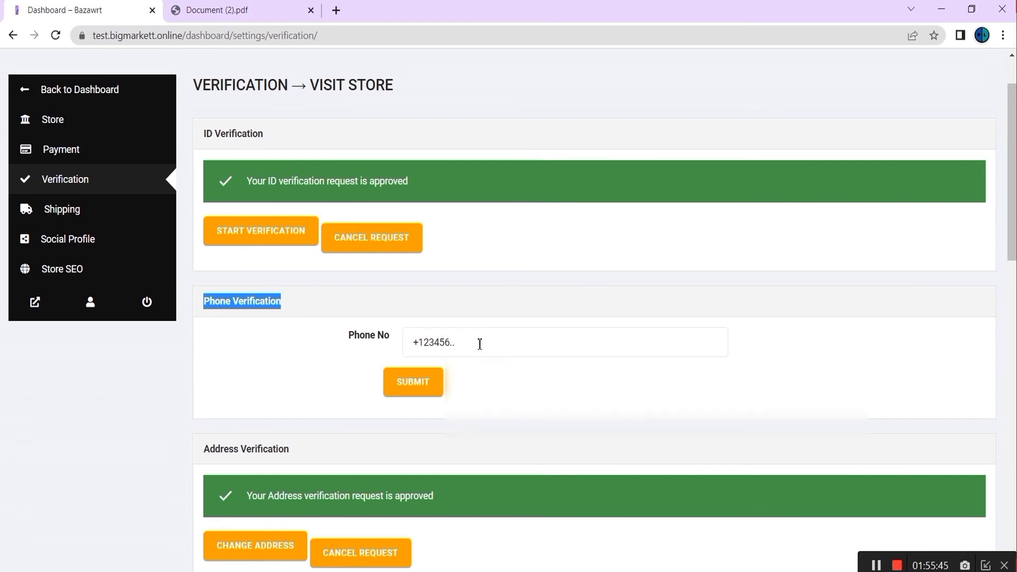
{"action": "left_click", "coordinate": [467, 349]}
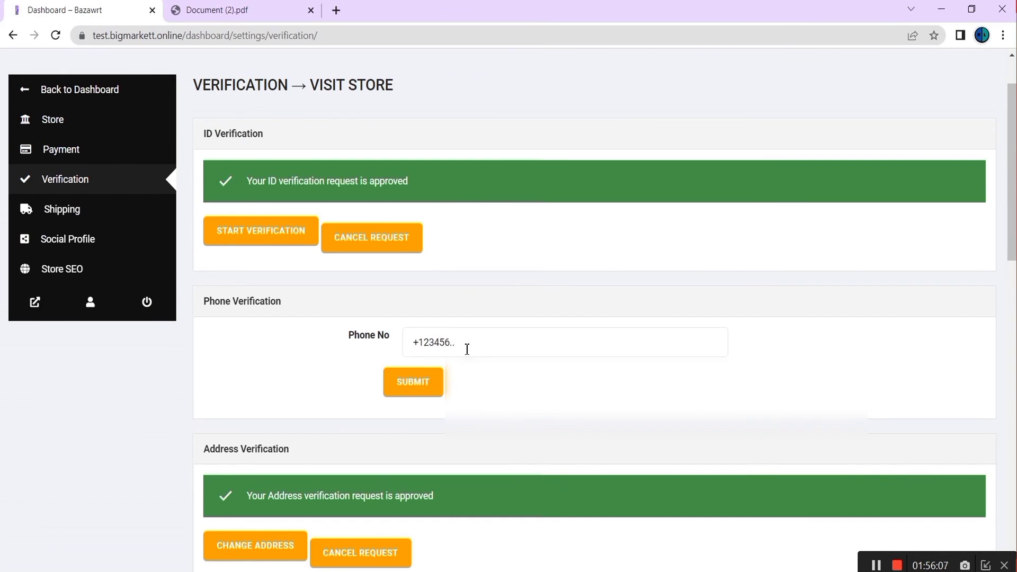
{"action": "type", "text": "+91"}
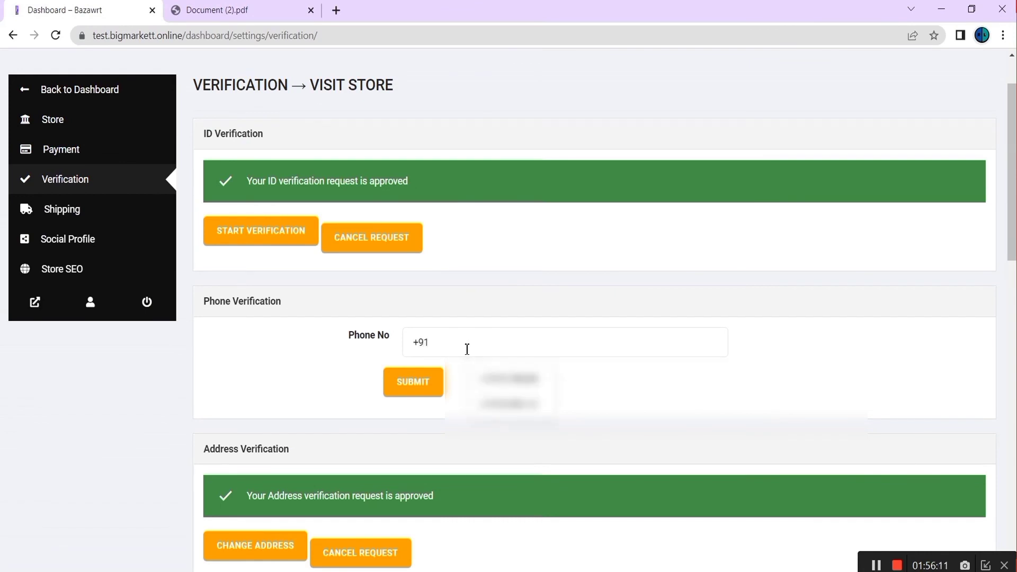
{"action": "type", "text": "98765"}
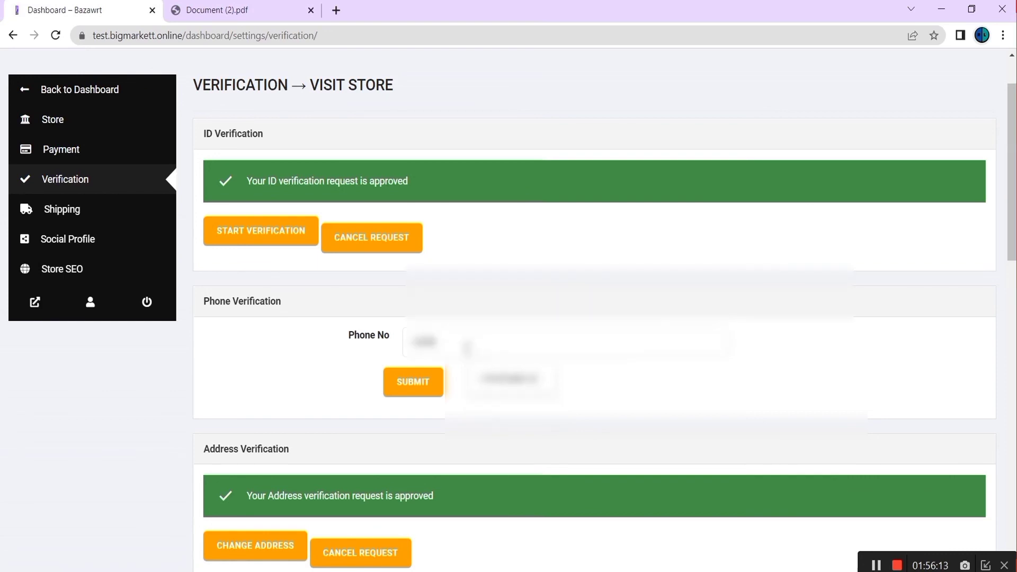
{"action": "type", "text": "43210"}
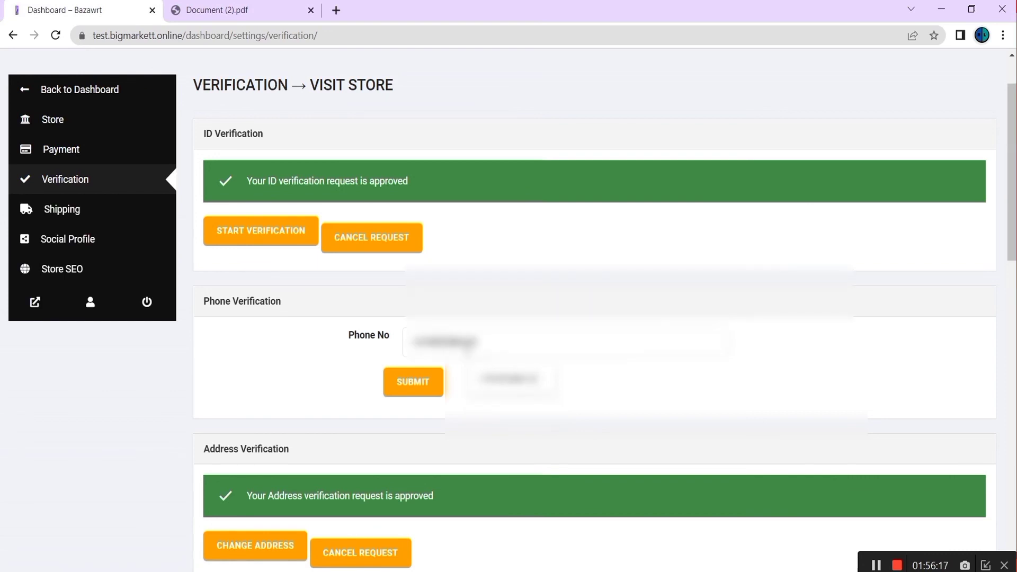
{"action": "left_click", "coordinate": [427, 387]}
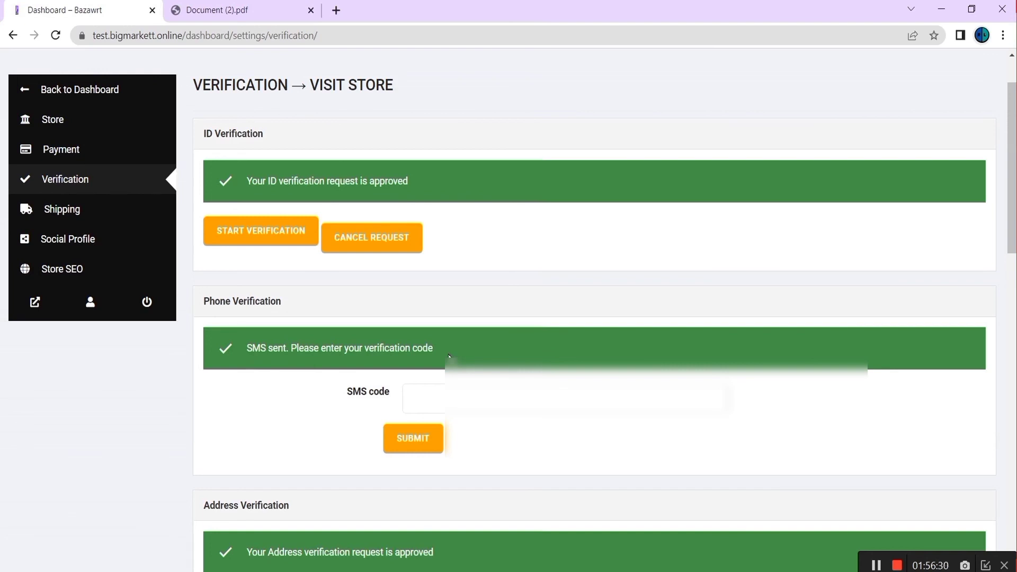
Step: Enter the texted verification code and submit it to verify the phone
{"action": "left_click", "coordinate": [443, 406]}
{"action": "left_click", "coordinate": [413, 444]}
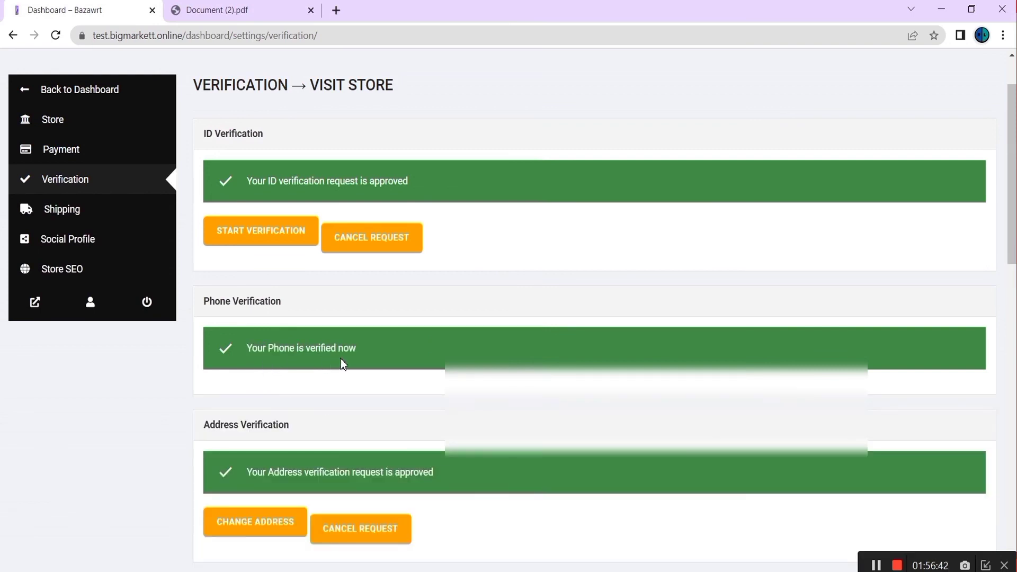
Step: Scroll down to Social Profiles to confirm Google is connected
{"action": "left_click_drag", "start_coordinate": [1012, 175], "coordinate": [1012, 151]}
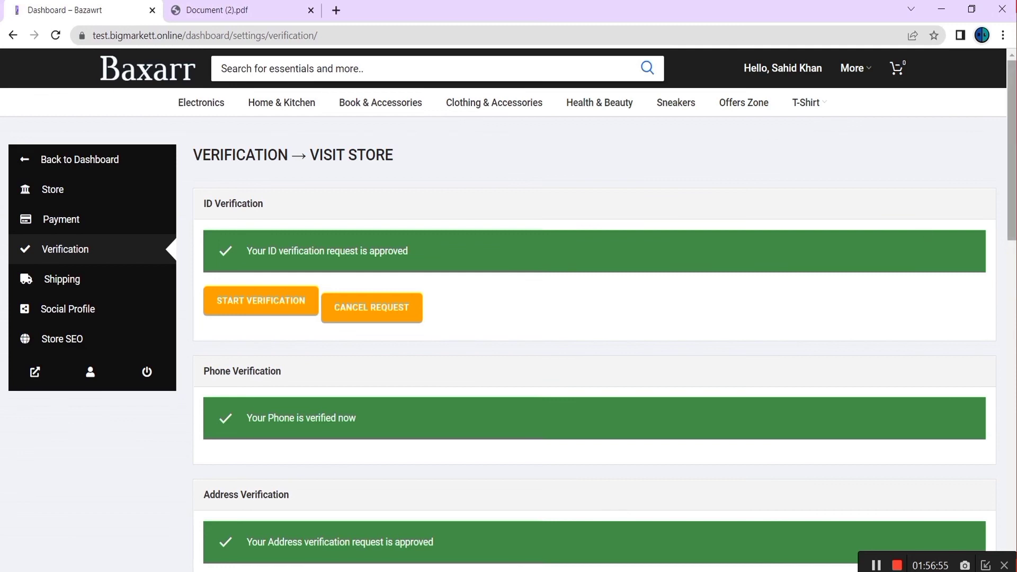
{"action": "left_click", "coordinate": [1014, 286]}
{"action": "left_click_drag", "start_coordinate": [1014, 286], "coordinate": [1014, 326]}
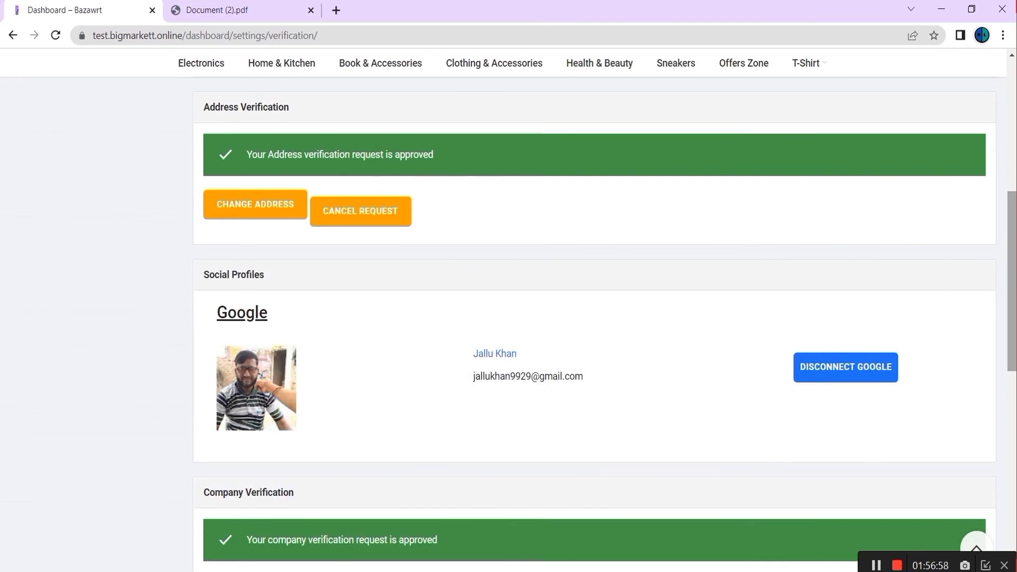